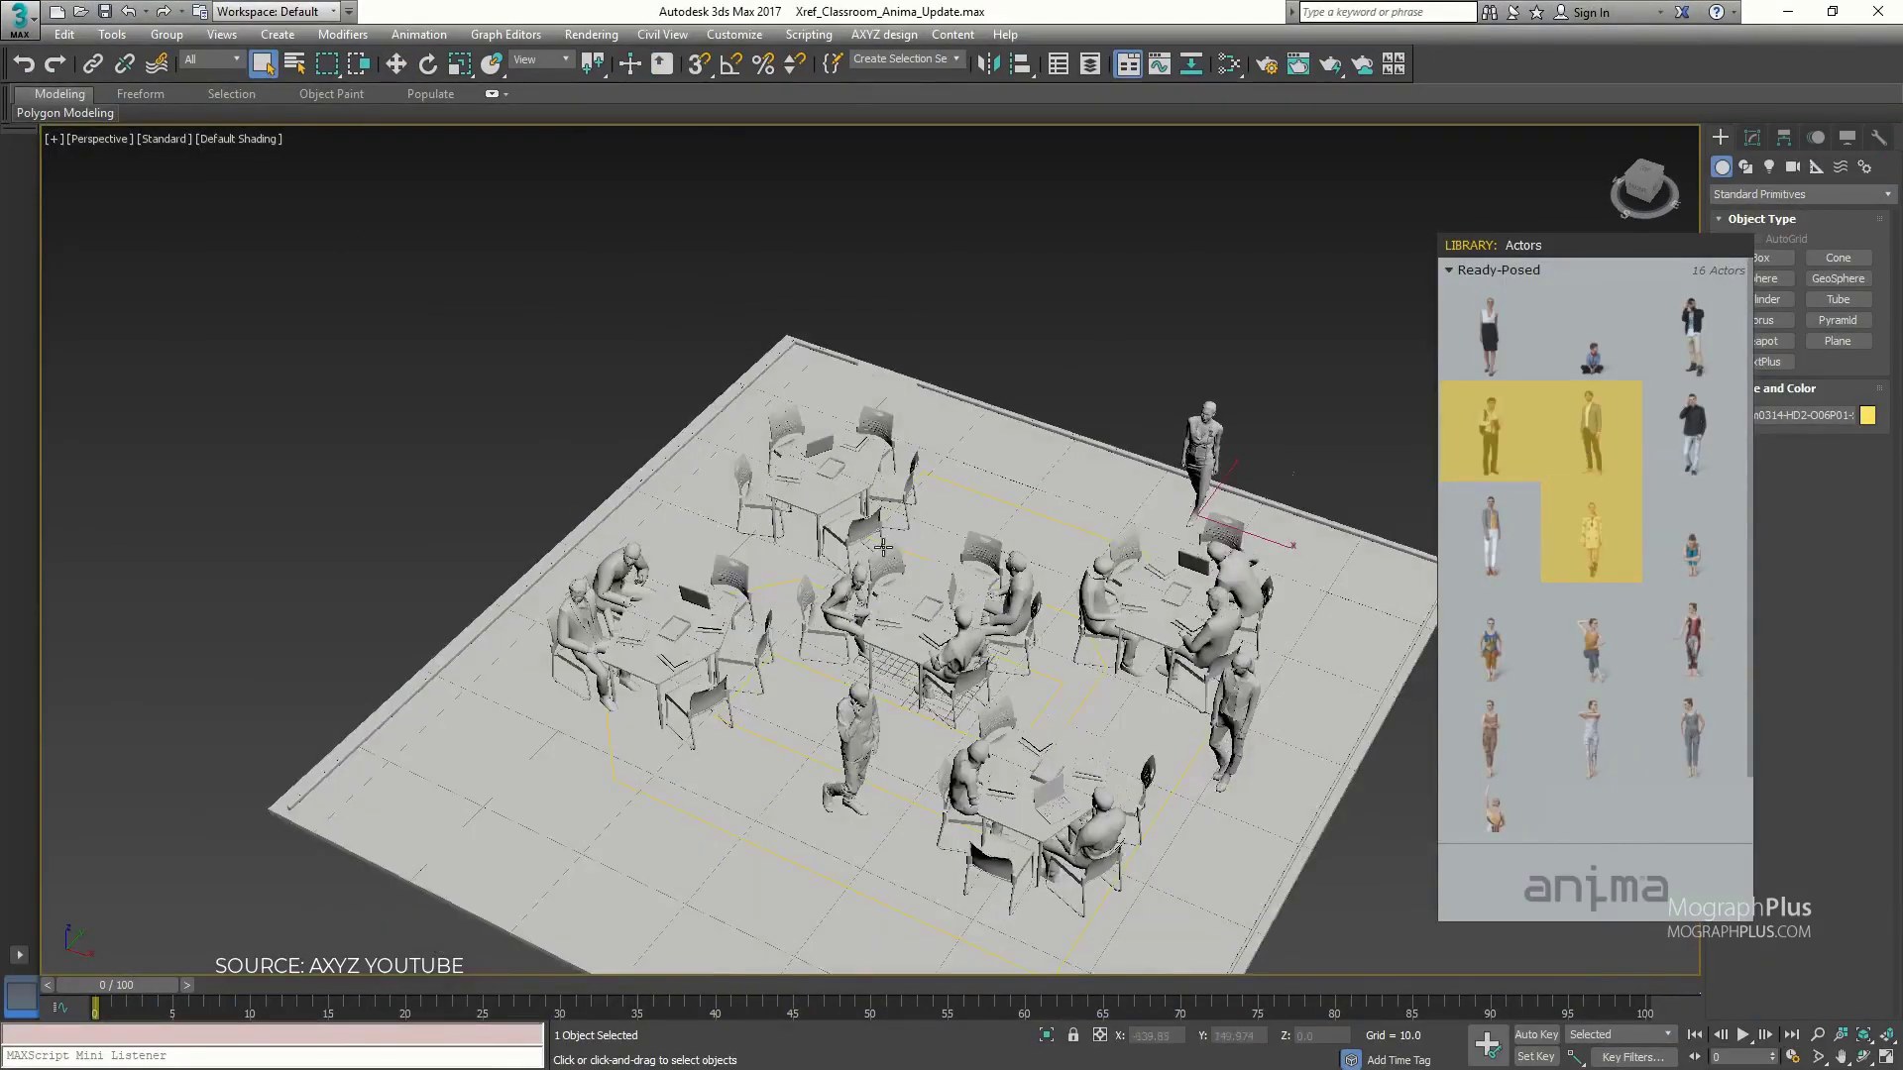
# - Place a Sequence operator in the graph and wire it to the randomized window nodes
pyautogui.moveTo(1591, 535); pyautogui.dragTo(1336, 501)
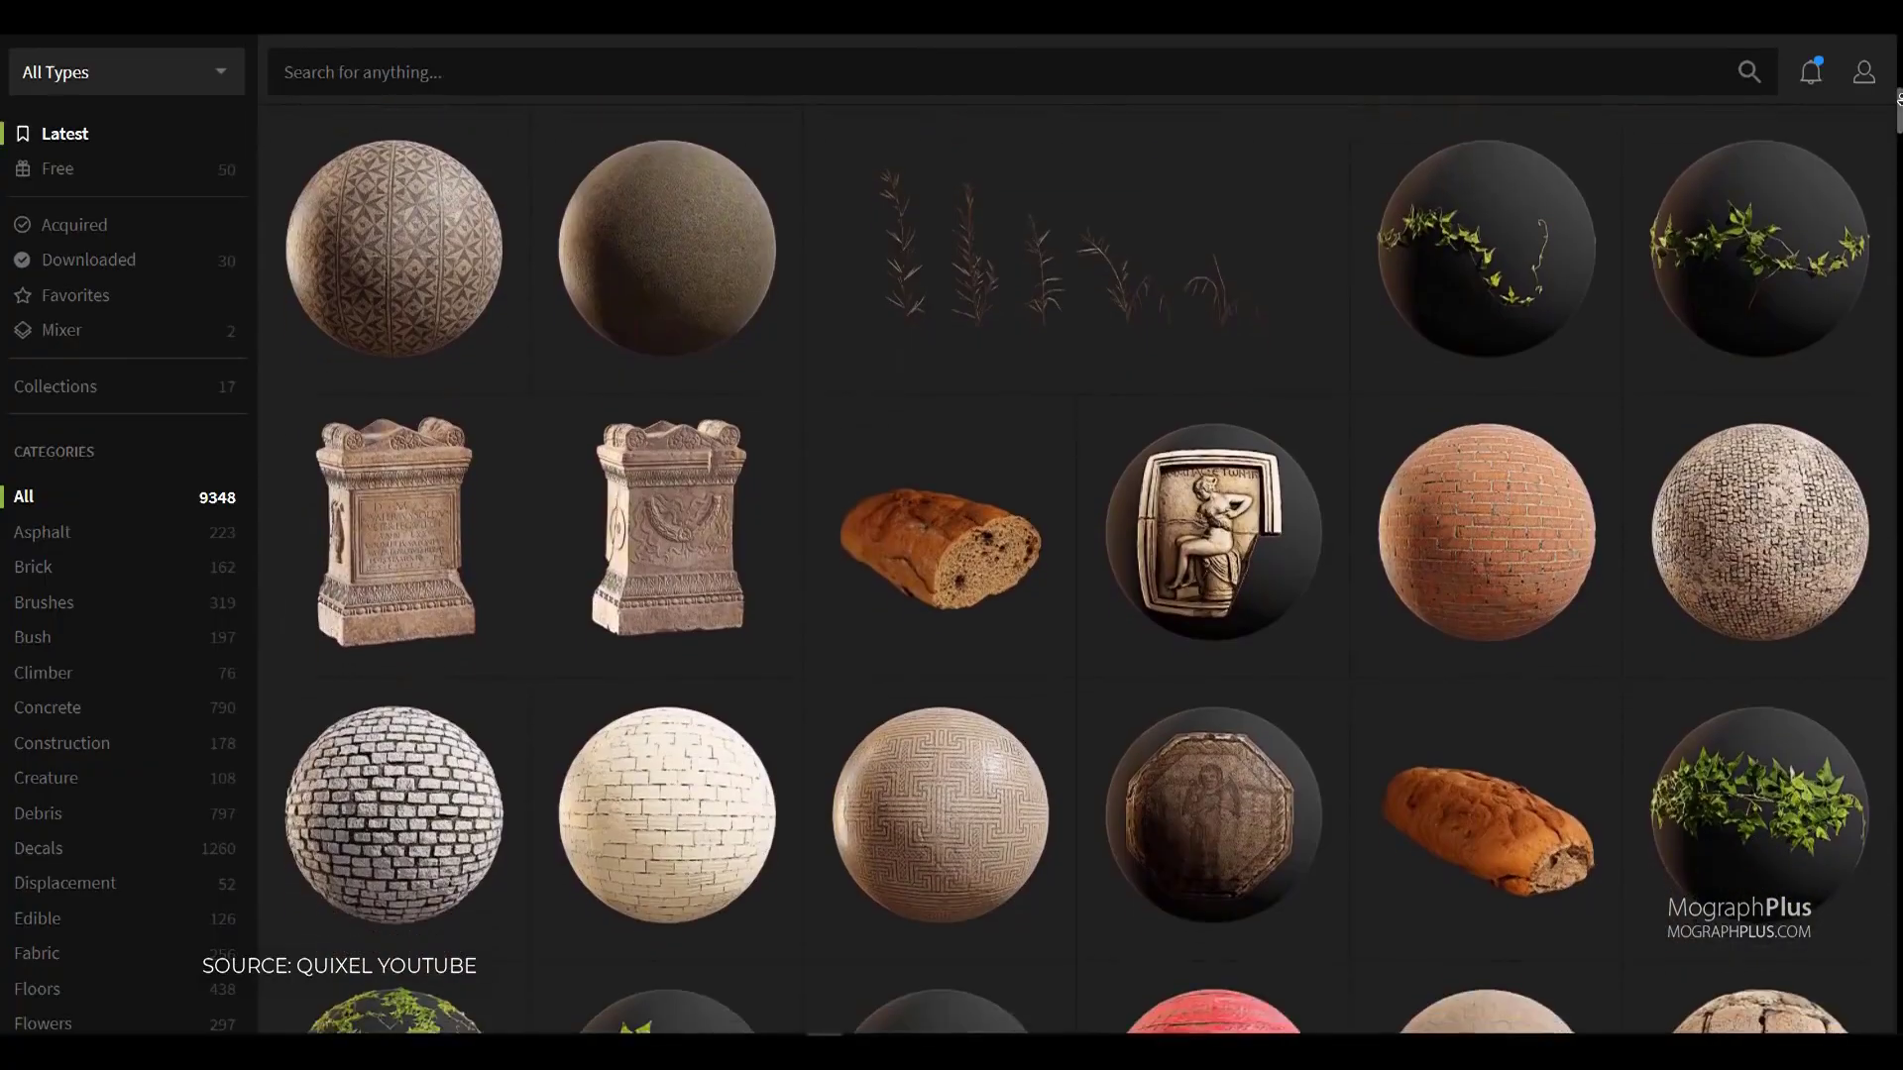
pyautogui.scroll(-3, 1077, 570)
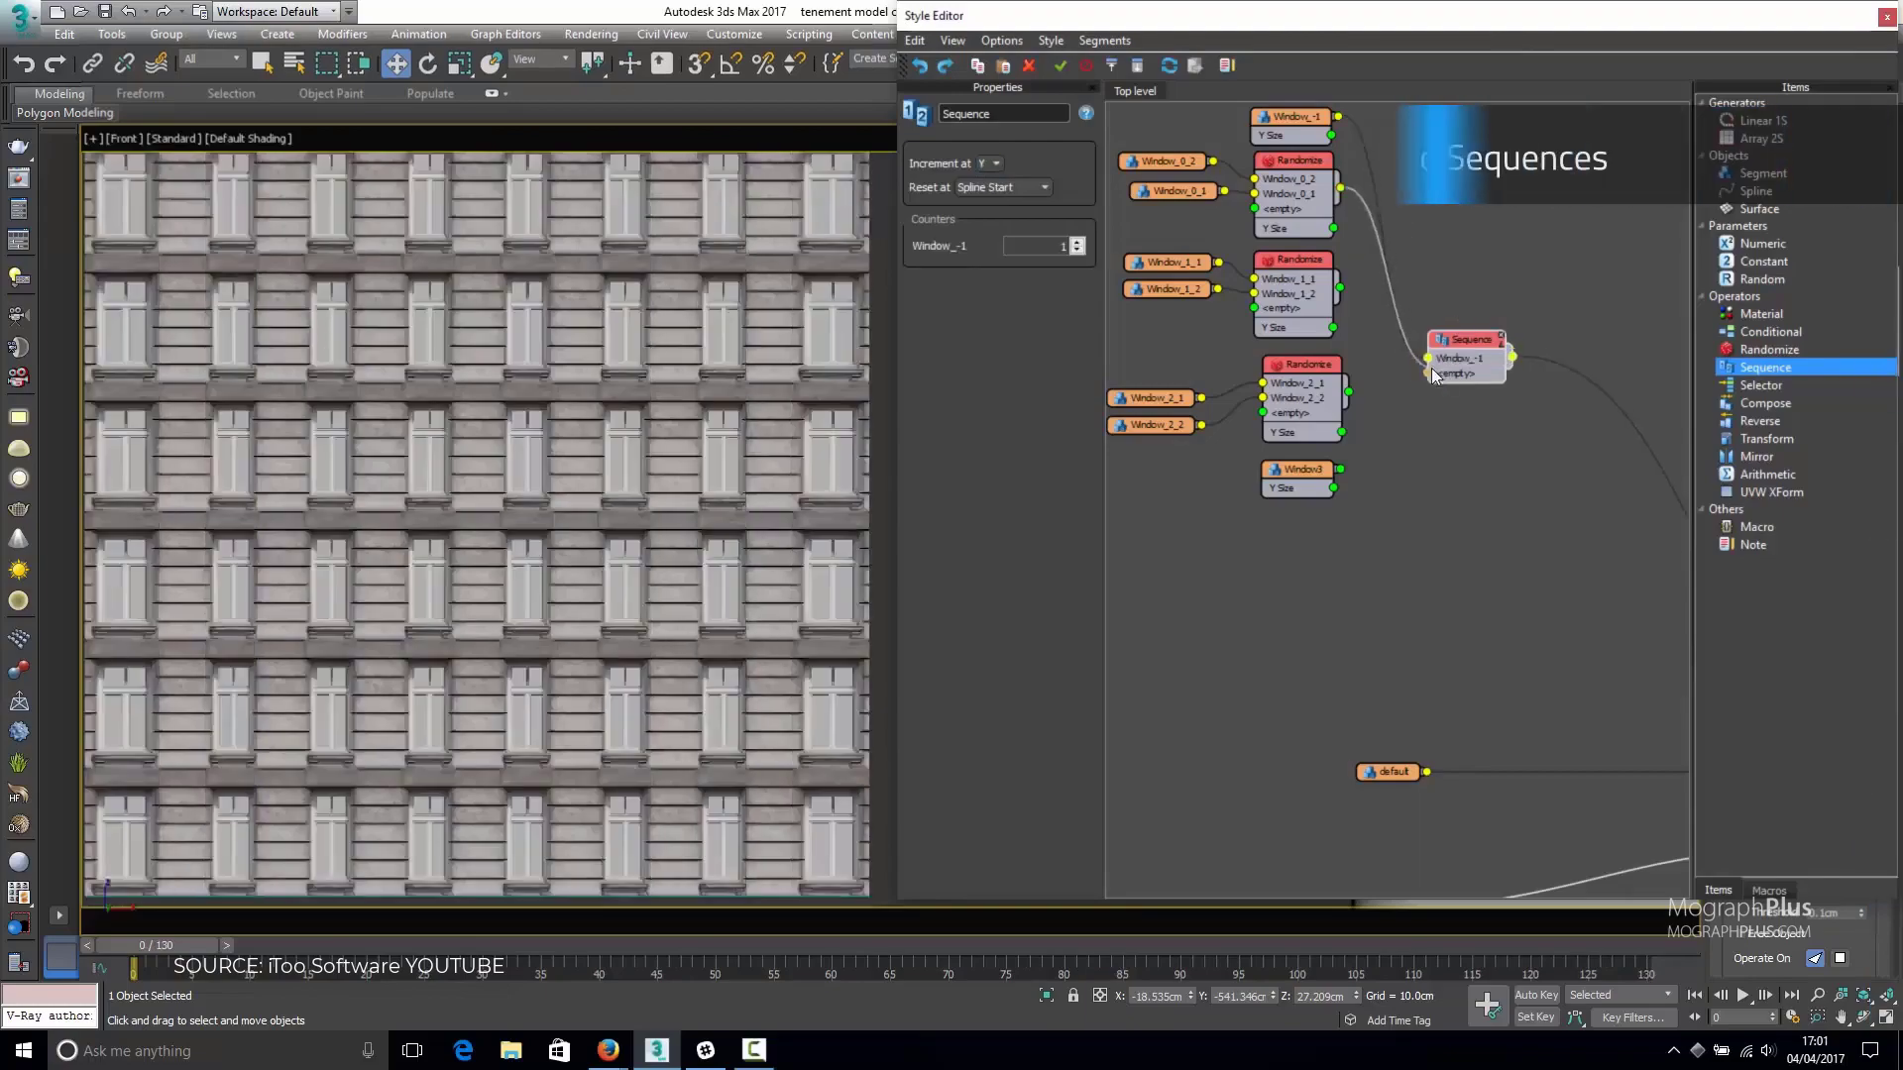
pyautogui.moveTo(1431, 367); pyautogui.dragTo(1393, 426)
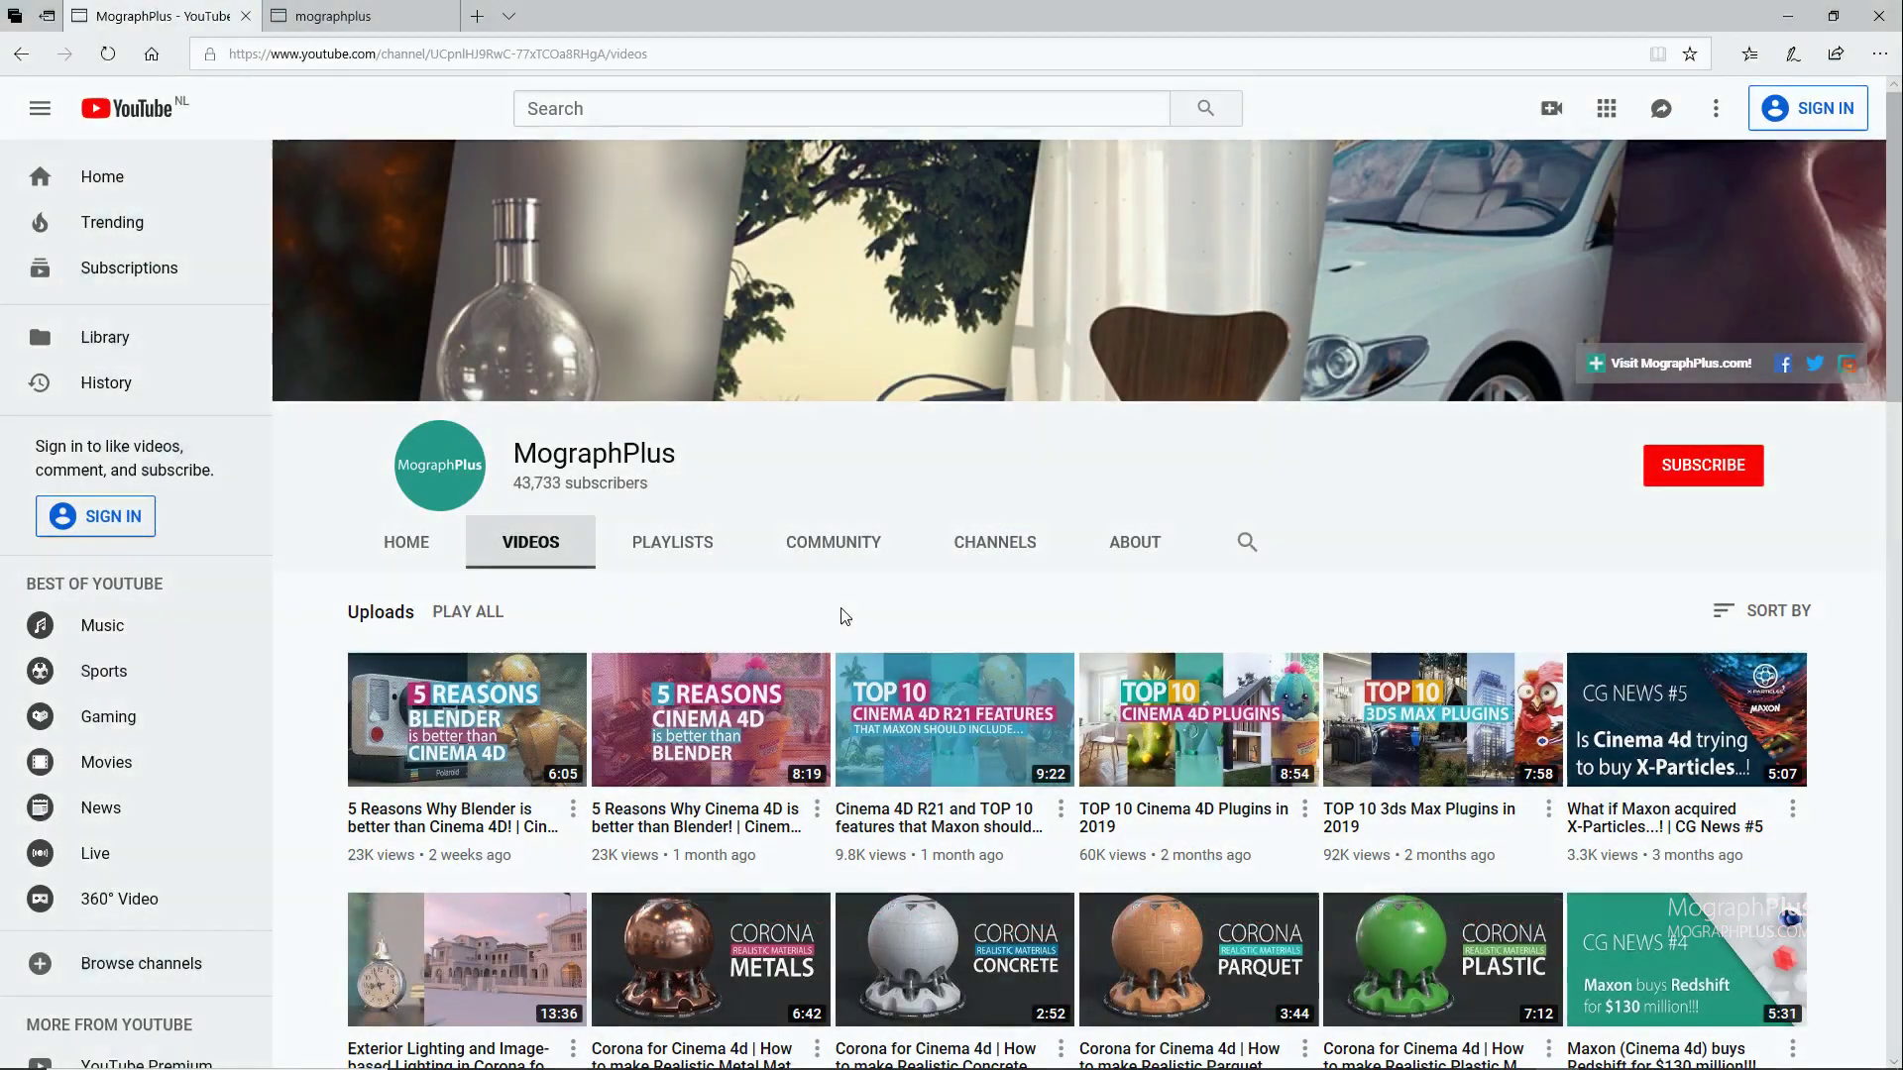
# - Scroll the MographPlus YouTube videos, then advance the website's featured-course slideshow to the third course
pyautogui.scroll(-6, 1281, 587)
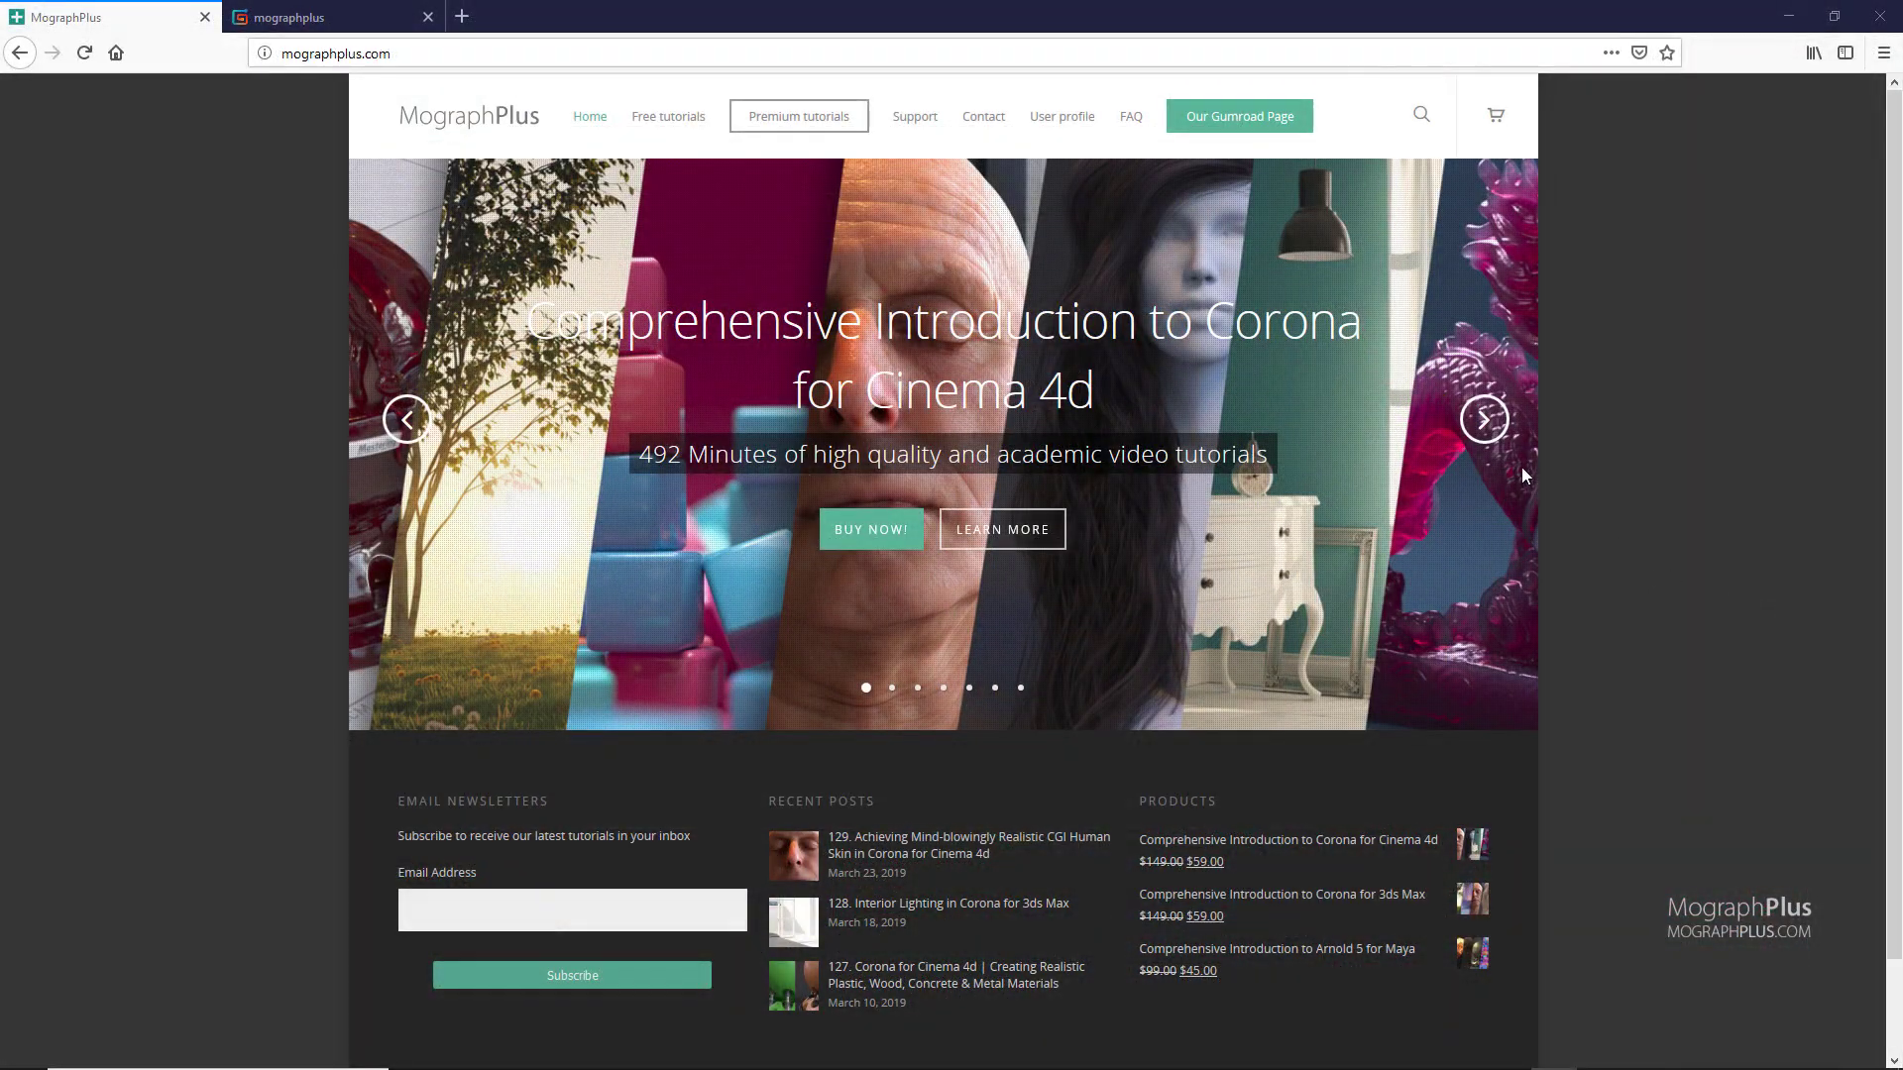
pyautogui.click(1475, 426)
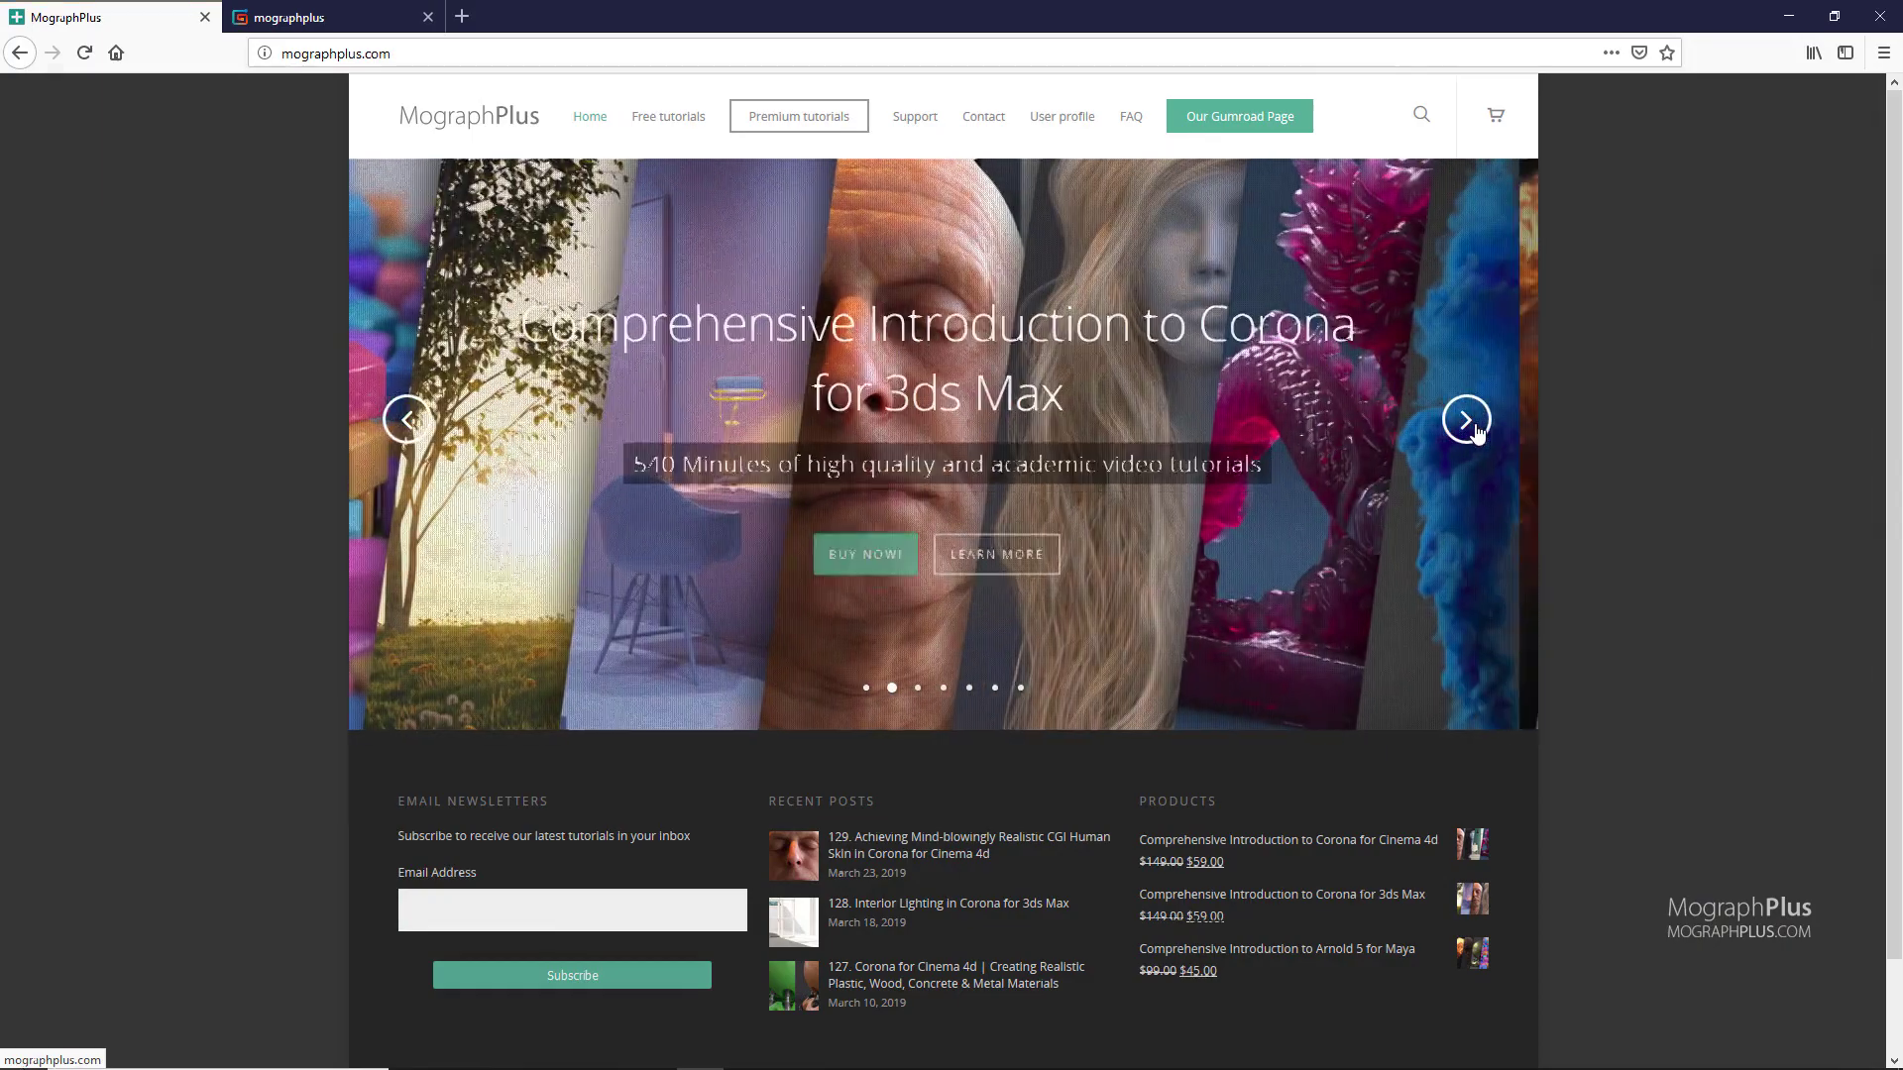
pyautogui.click(1463, 418)
# - Switch to the mographplus Gumroad store and browse its product grid
pyautogui.click(377, 16)
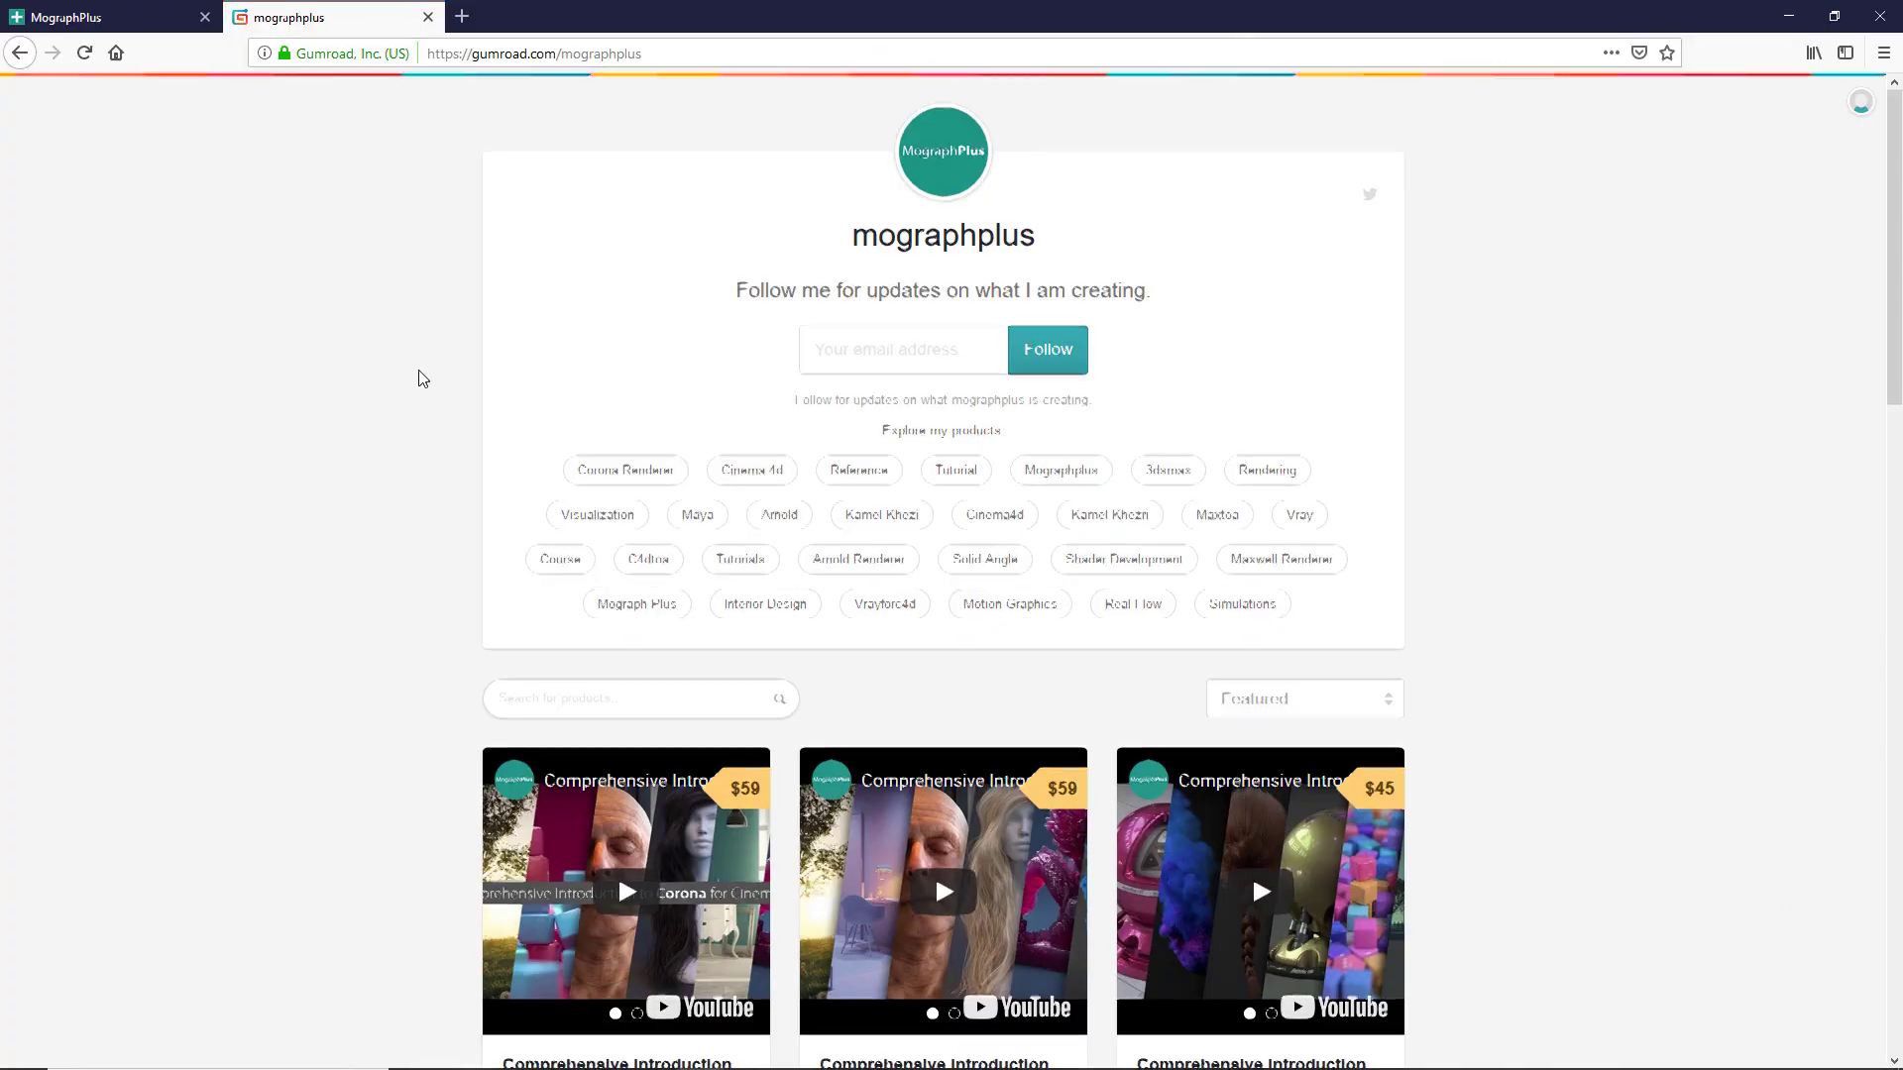
pyautogui.scroll(-6, 420, 378)
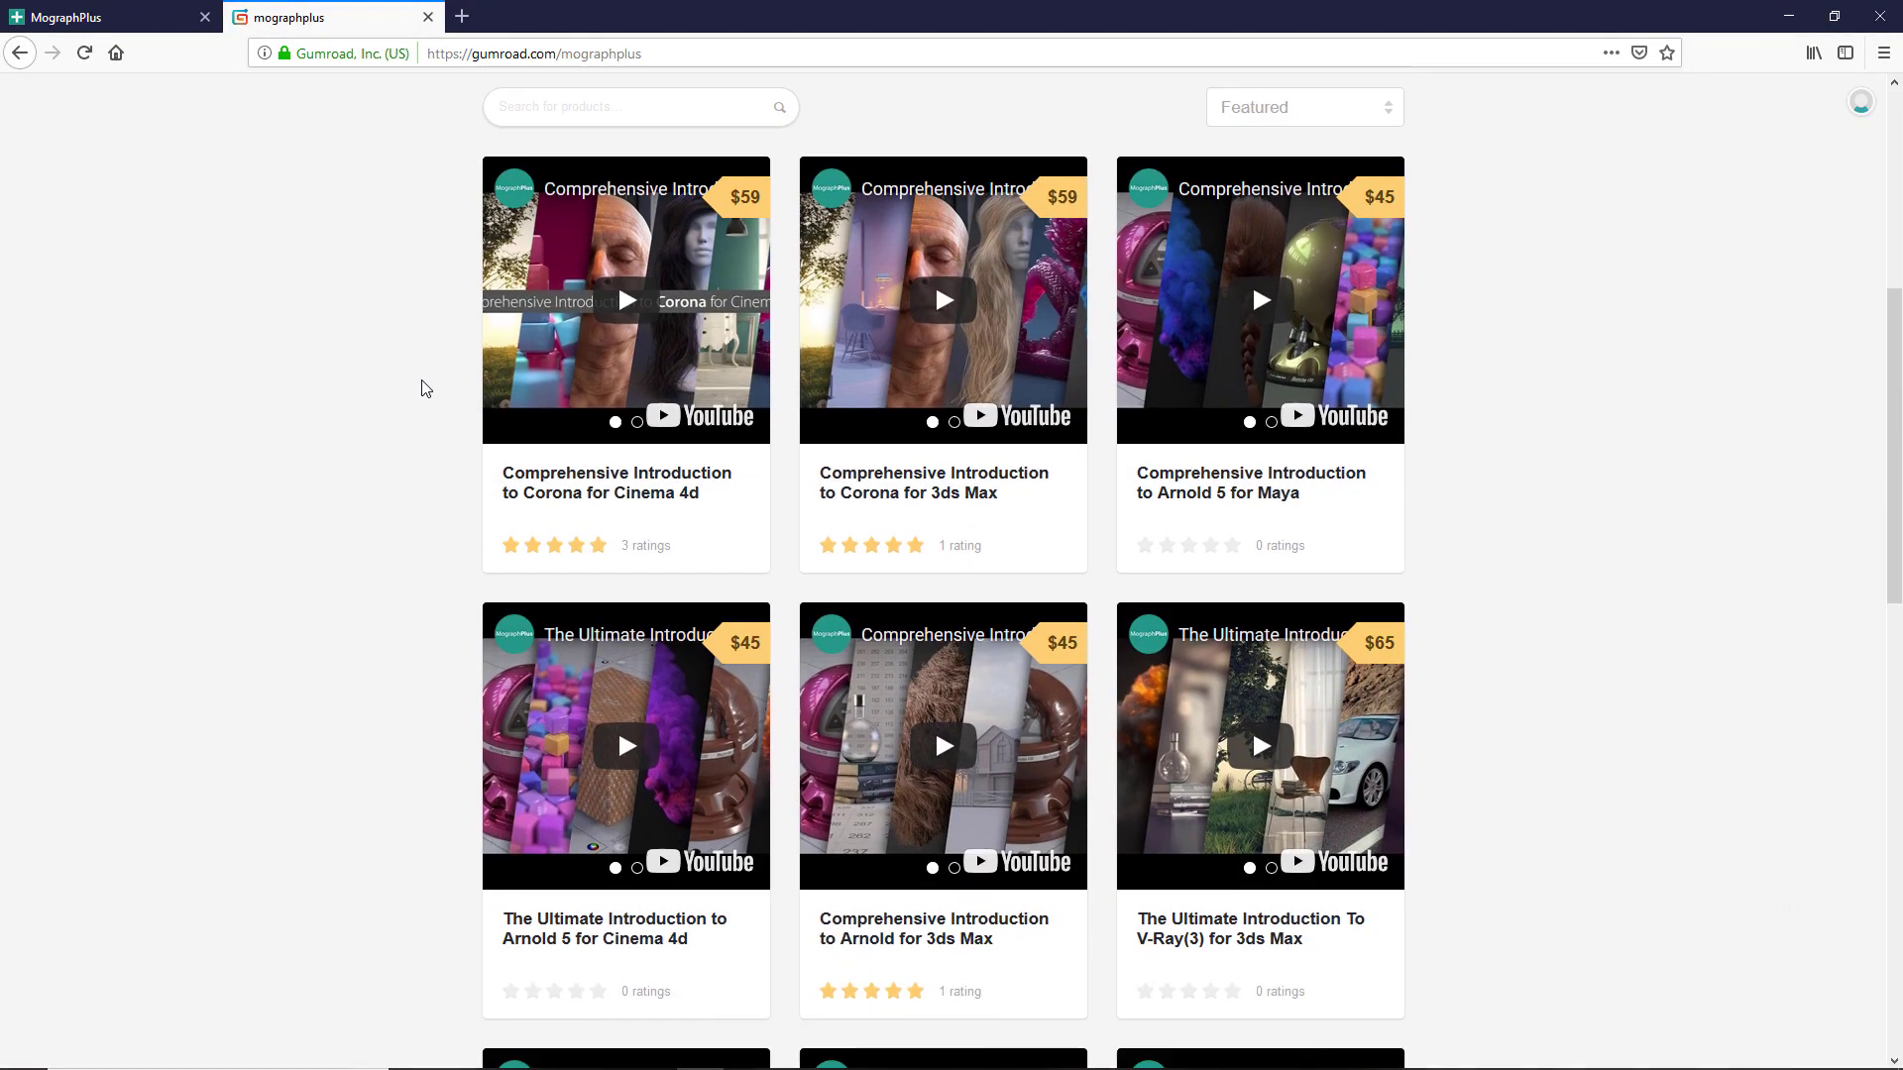
pyautogui.scroll(3, 424, 386)
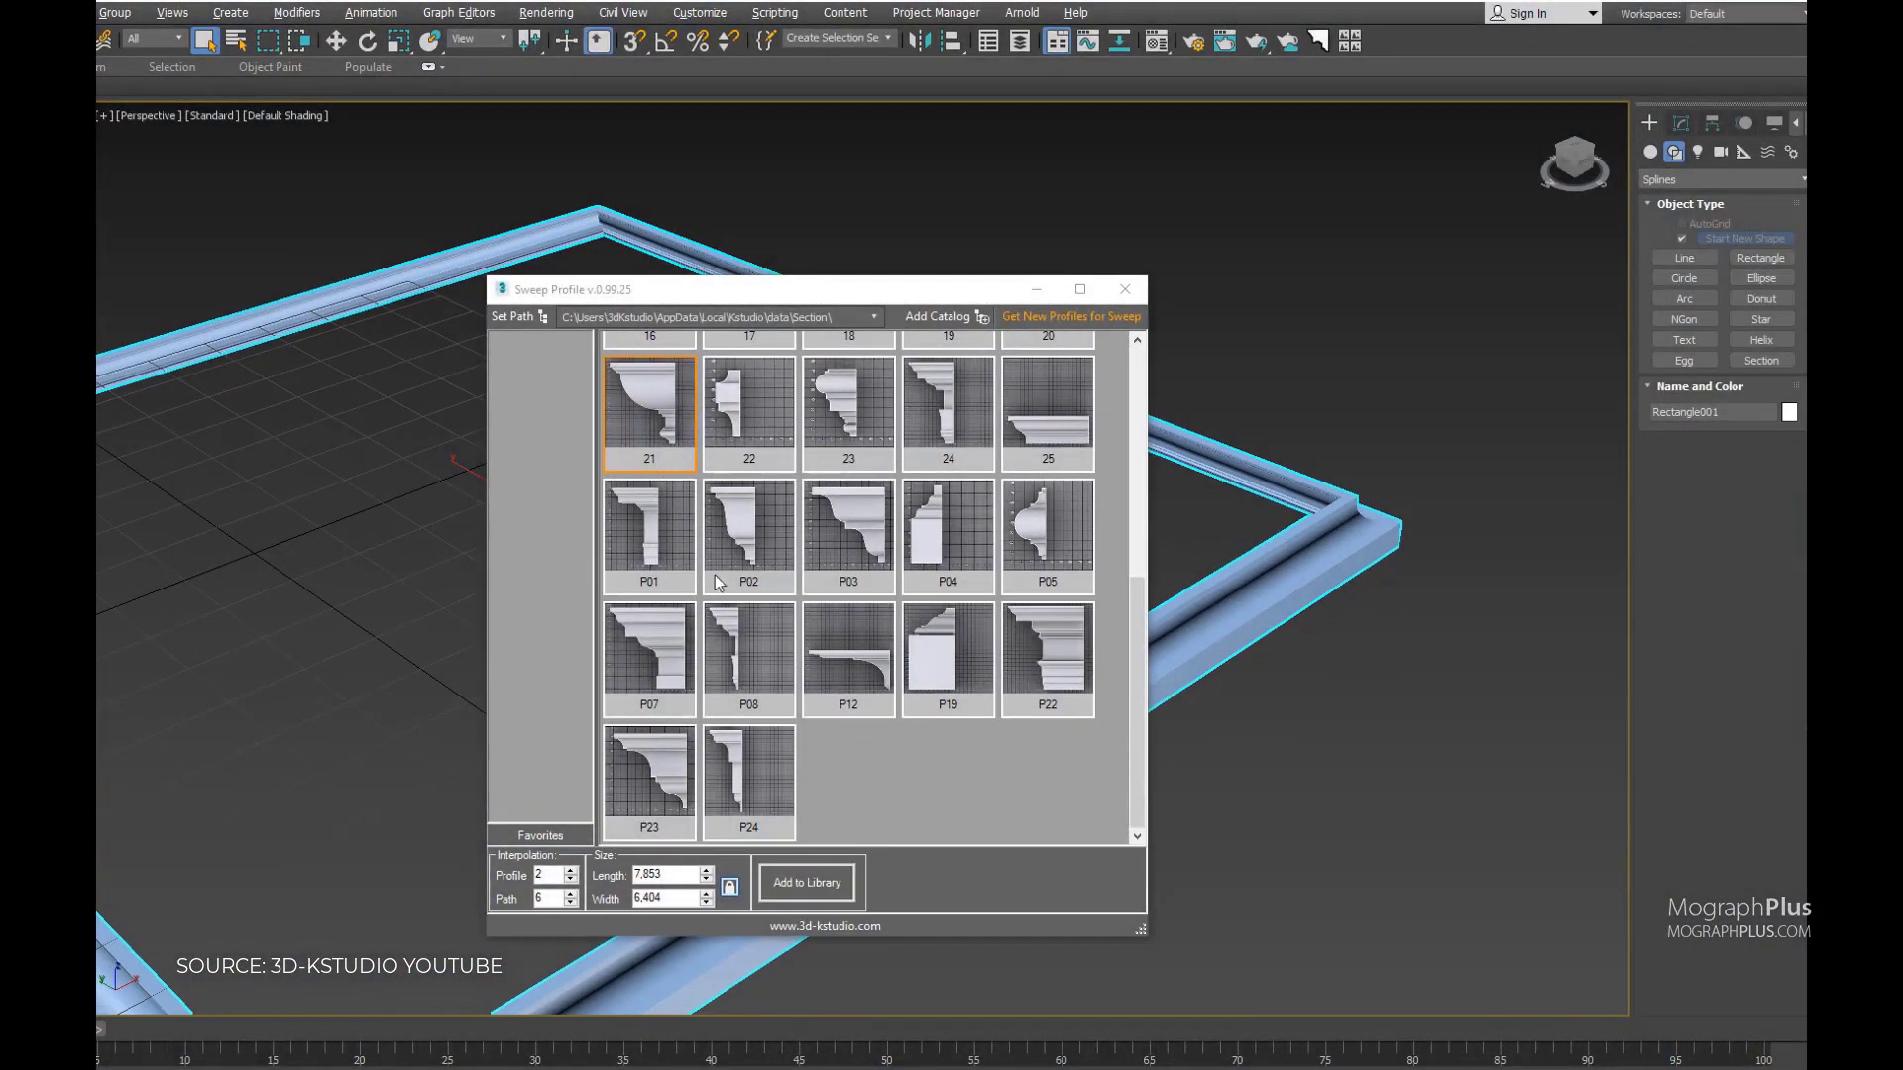
# - Try moulding profiles P02, P07 and P19 on the frame, then set Length to 5,0
pyautogui.click(728, 546)
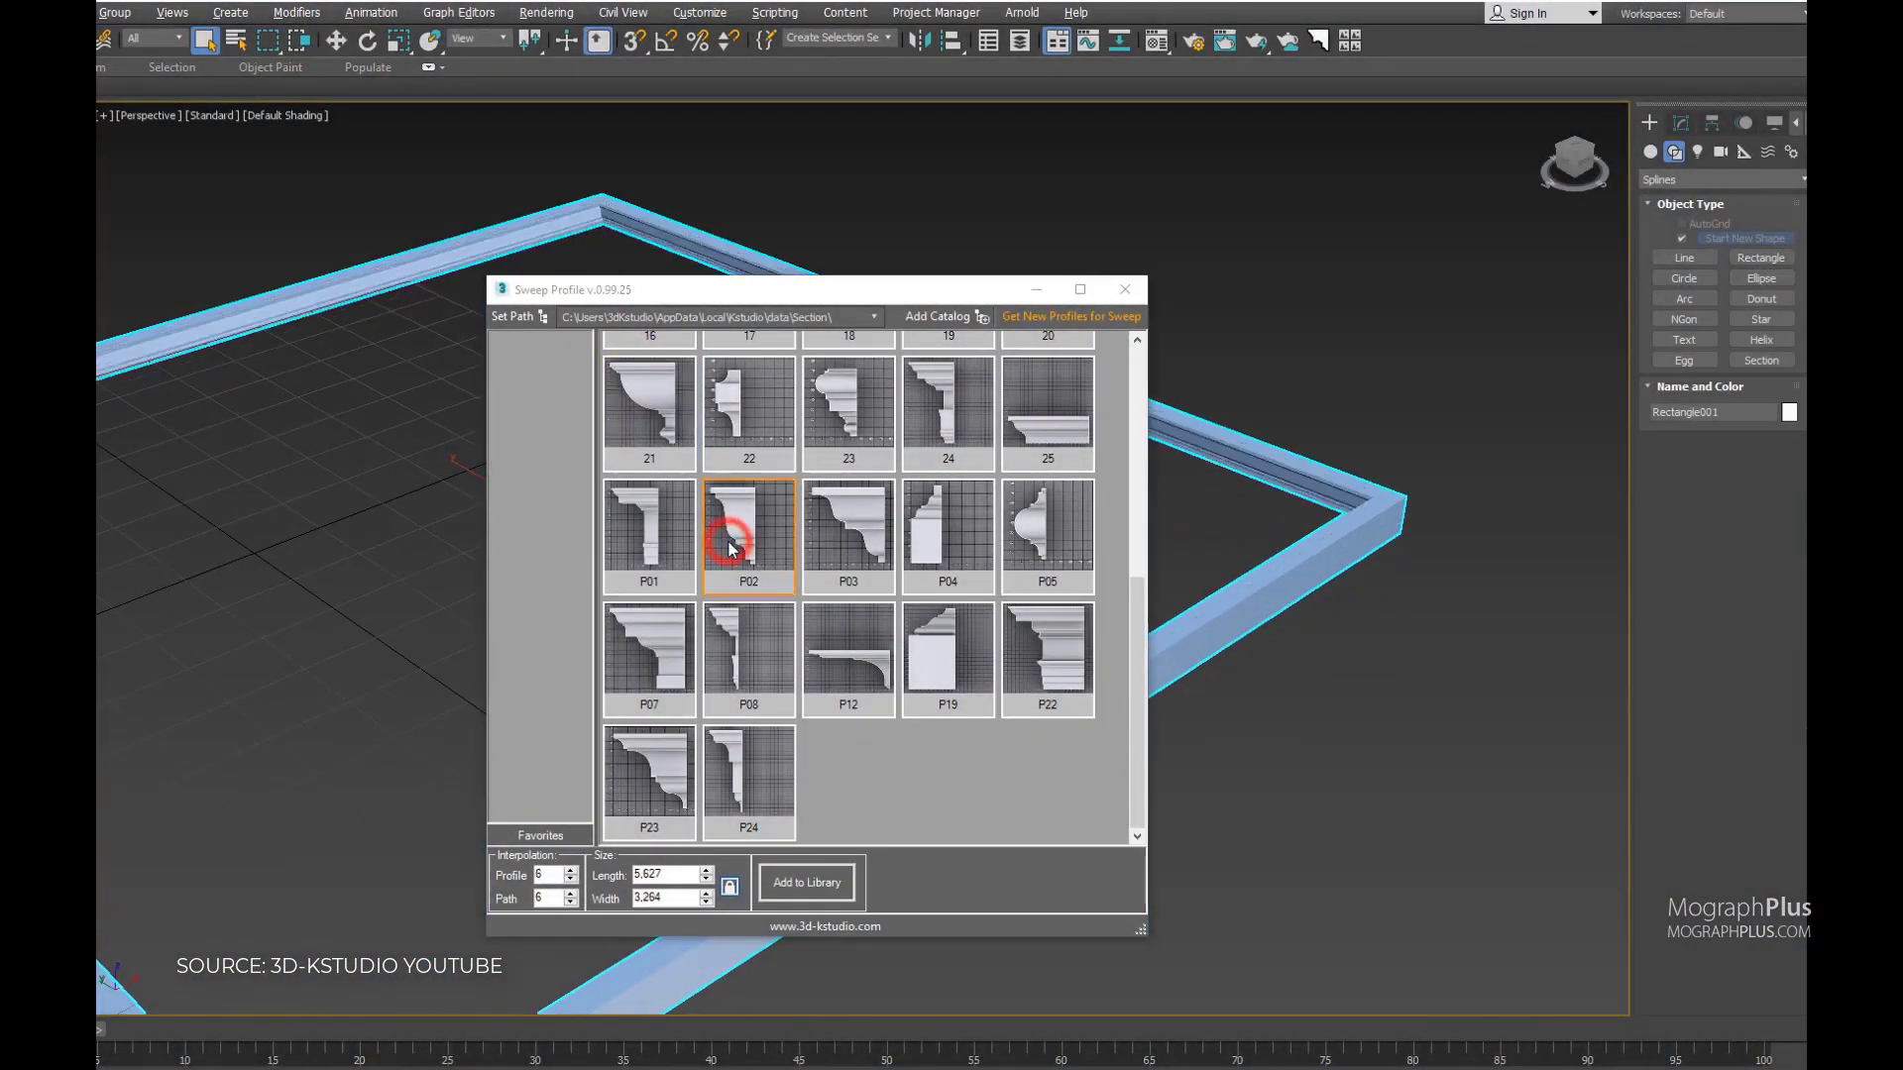
pyautogui.click(671, 667)
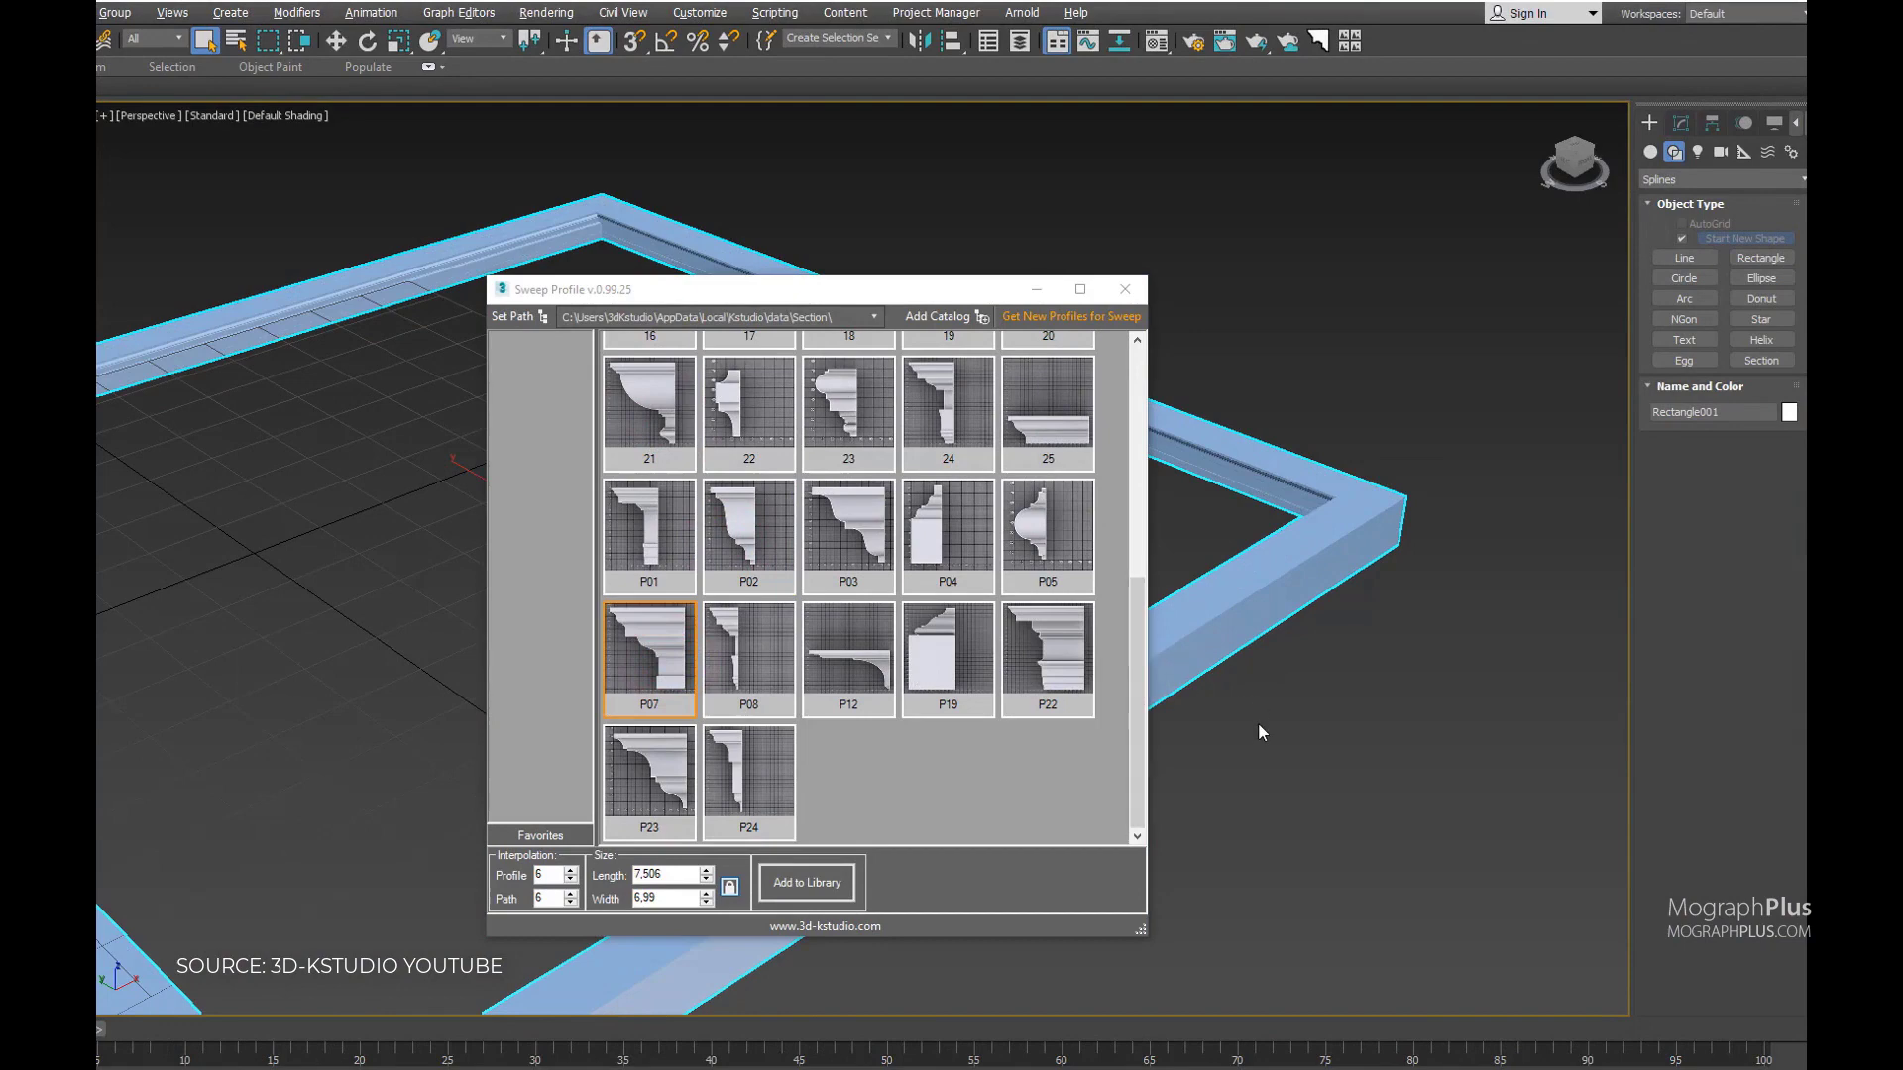
pyautogui.keyDown('alt'); pyautogui.moveTo(1259, 734); pyautogui.dragTo(1214, 750, button='middle'); pyautogui.keyUp('alt')
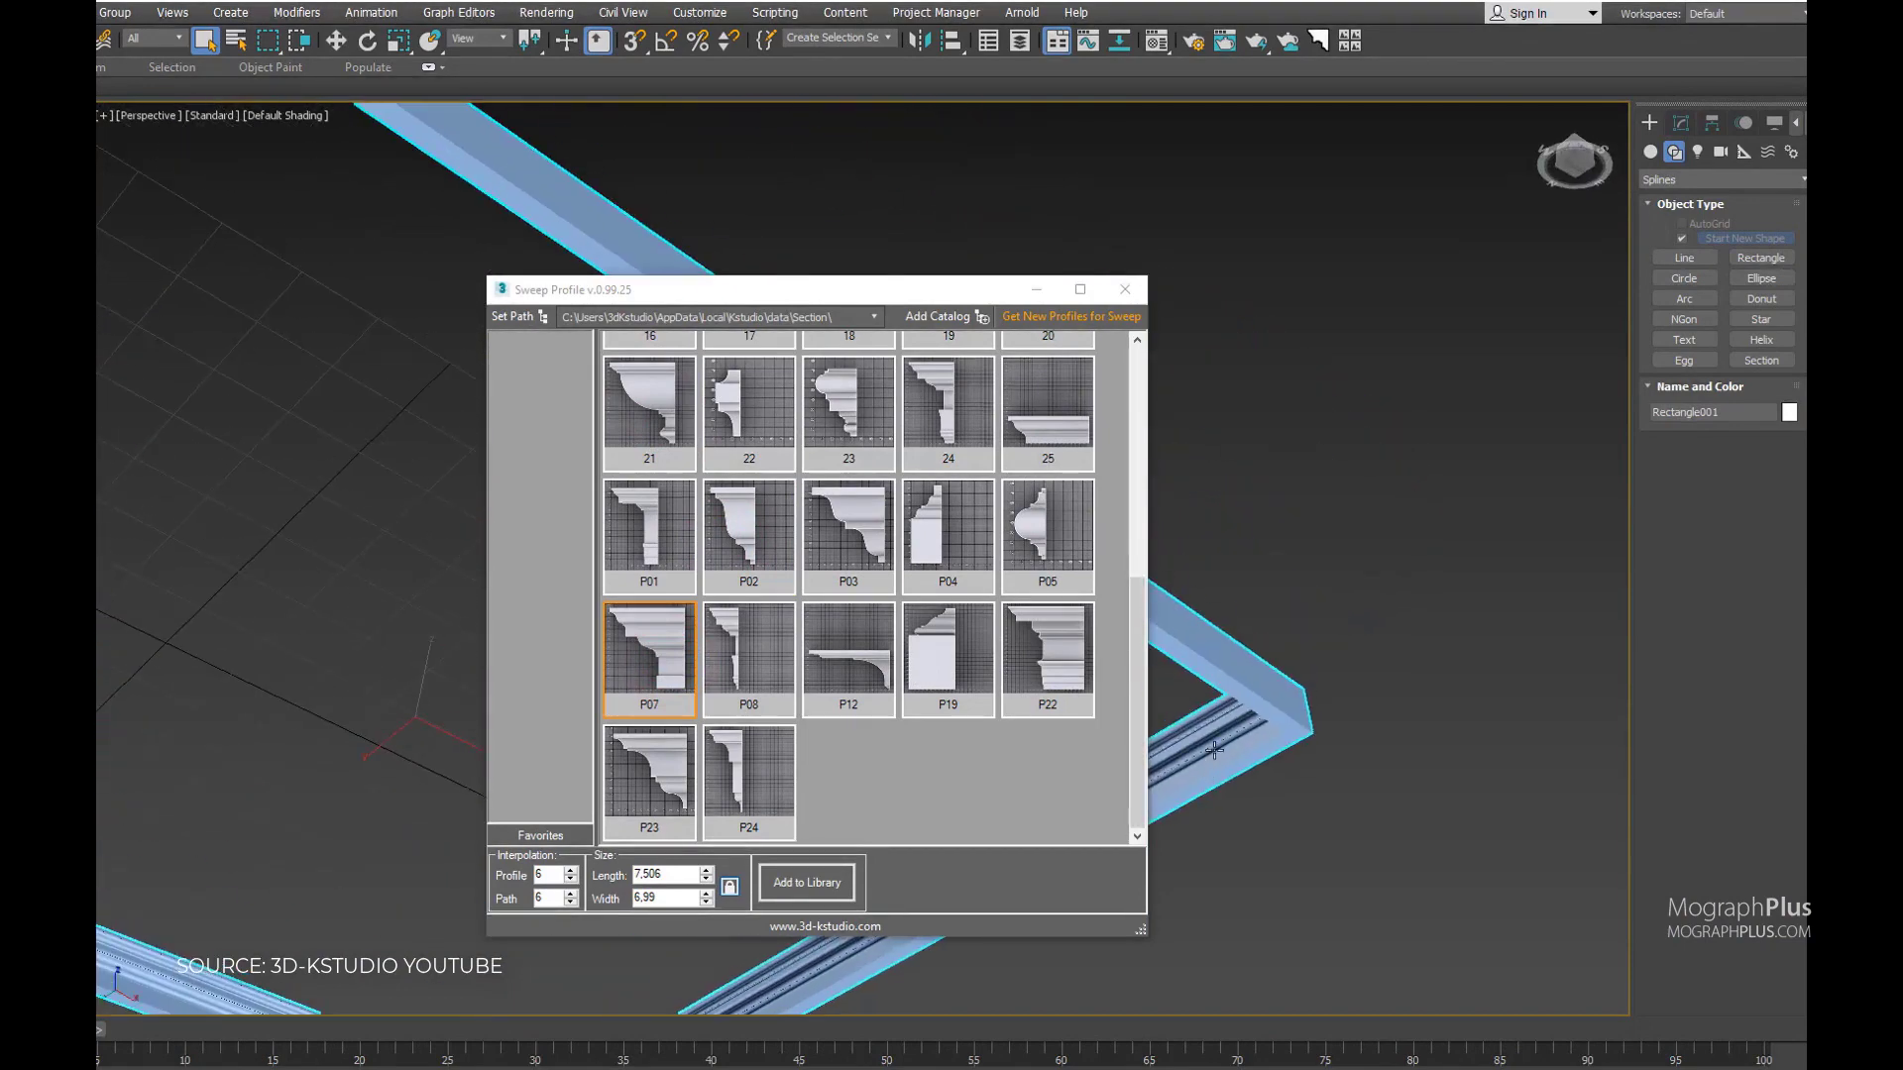
pyautogui.scroll(4, 1214, 750)
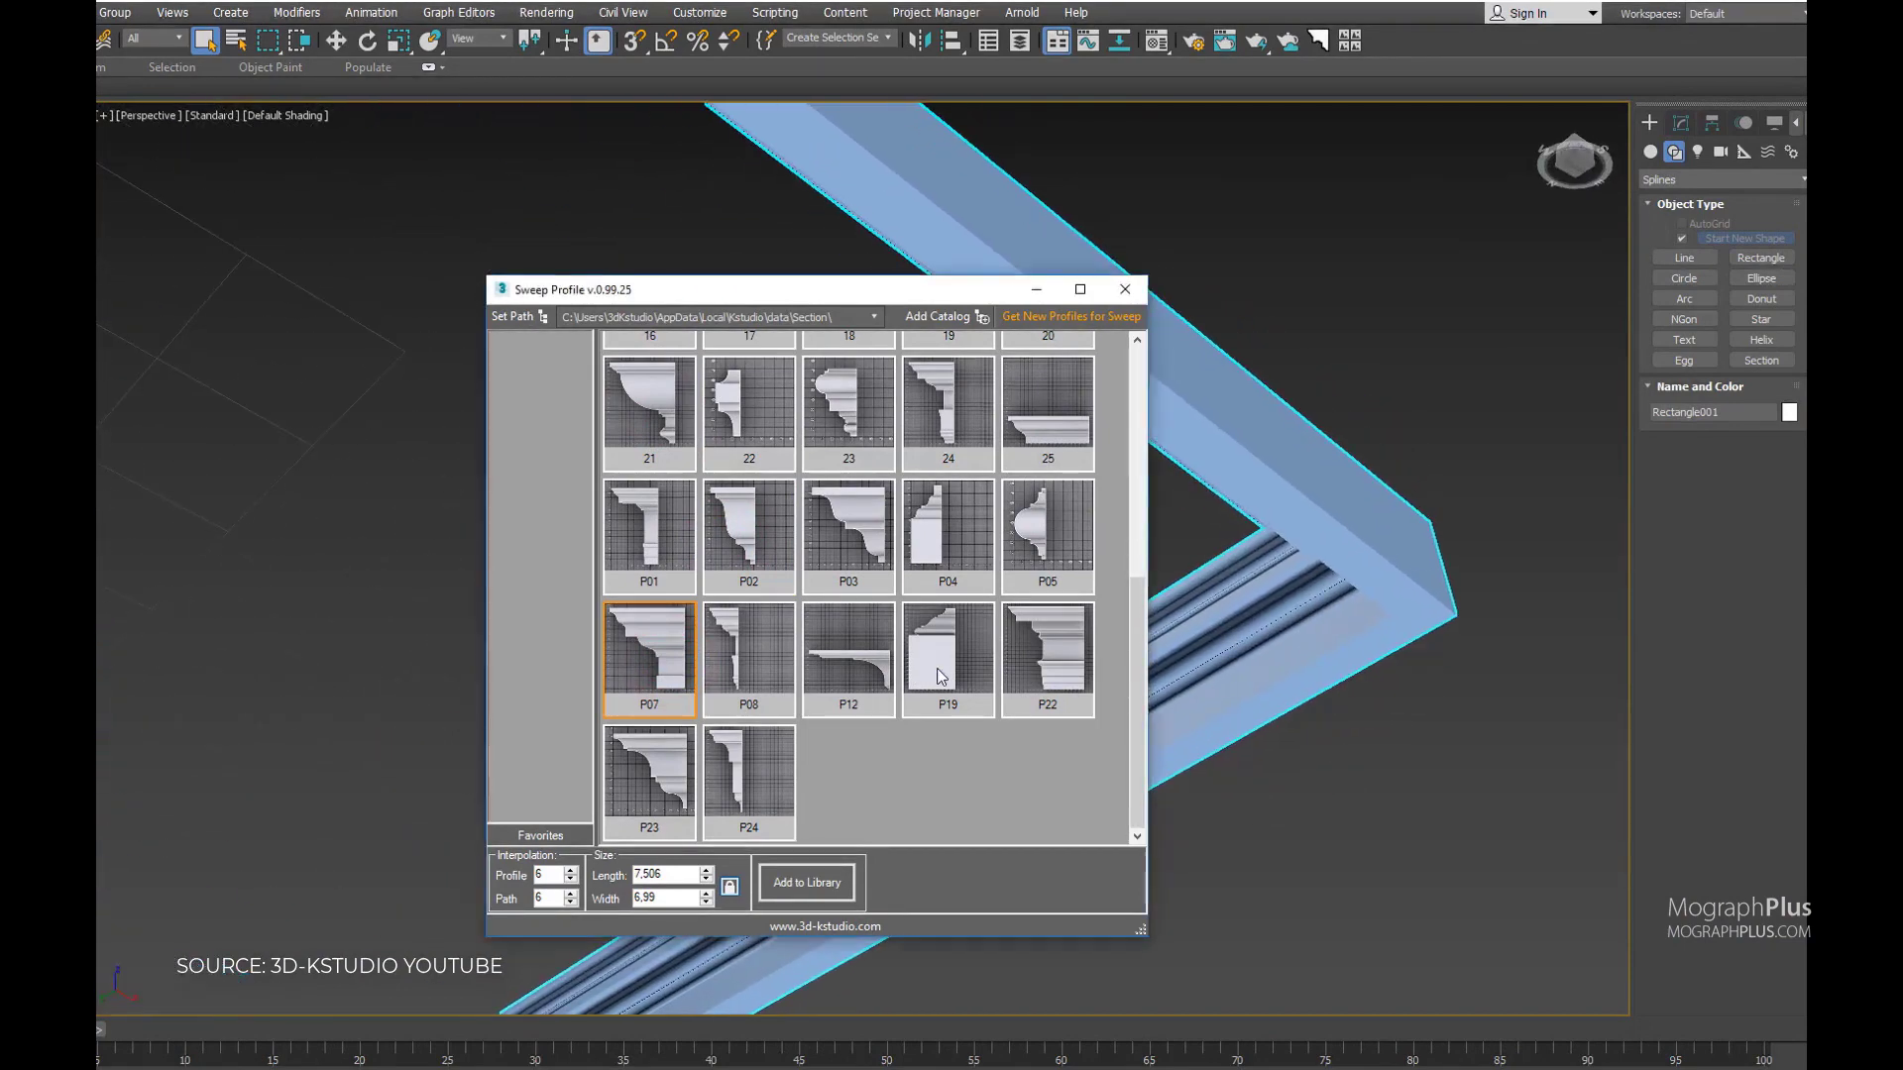
pyautogui.click(941, 676)
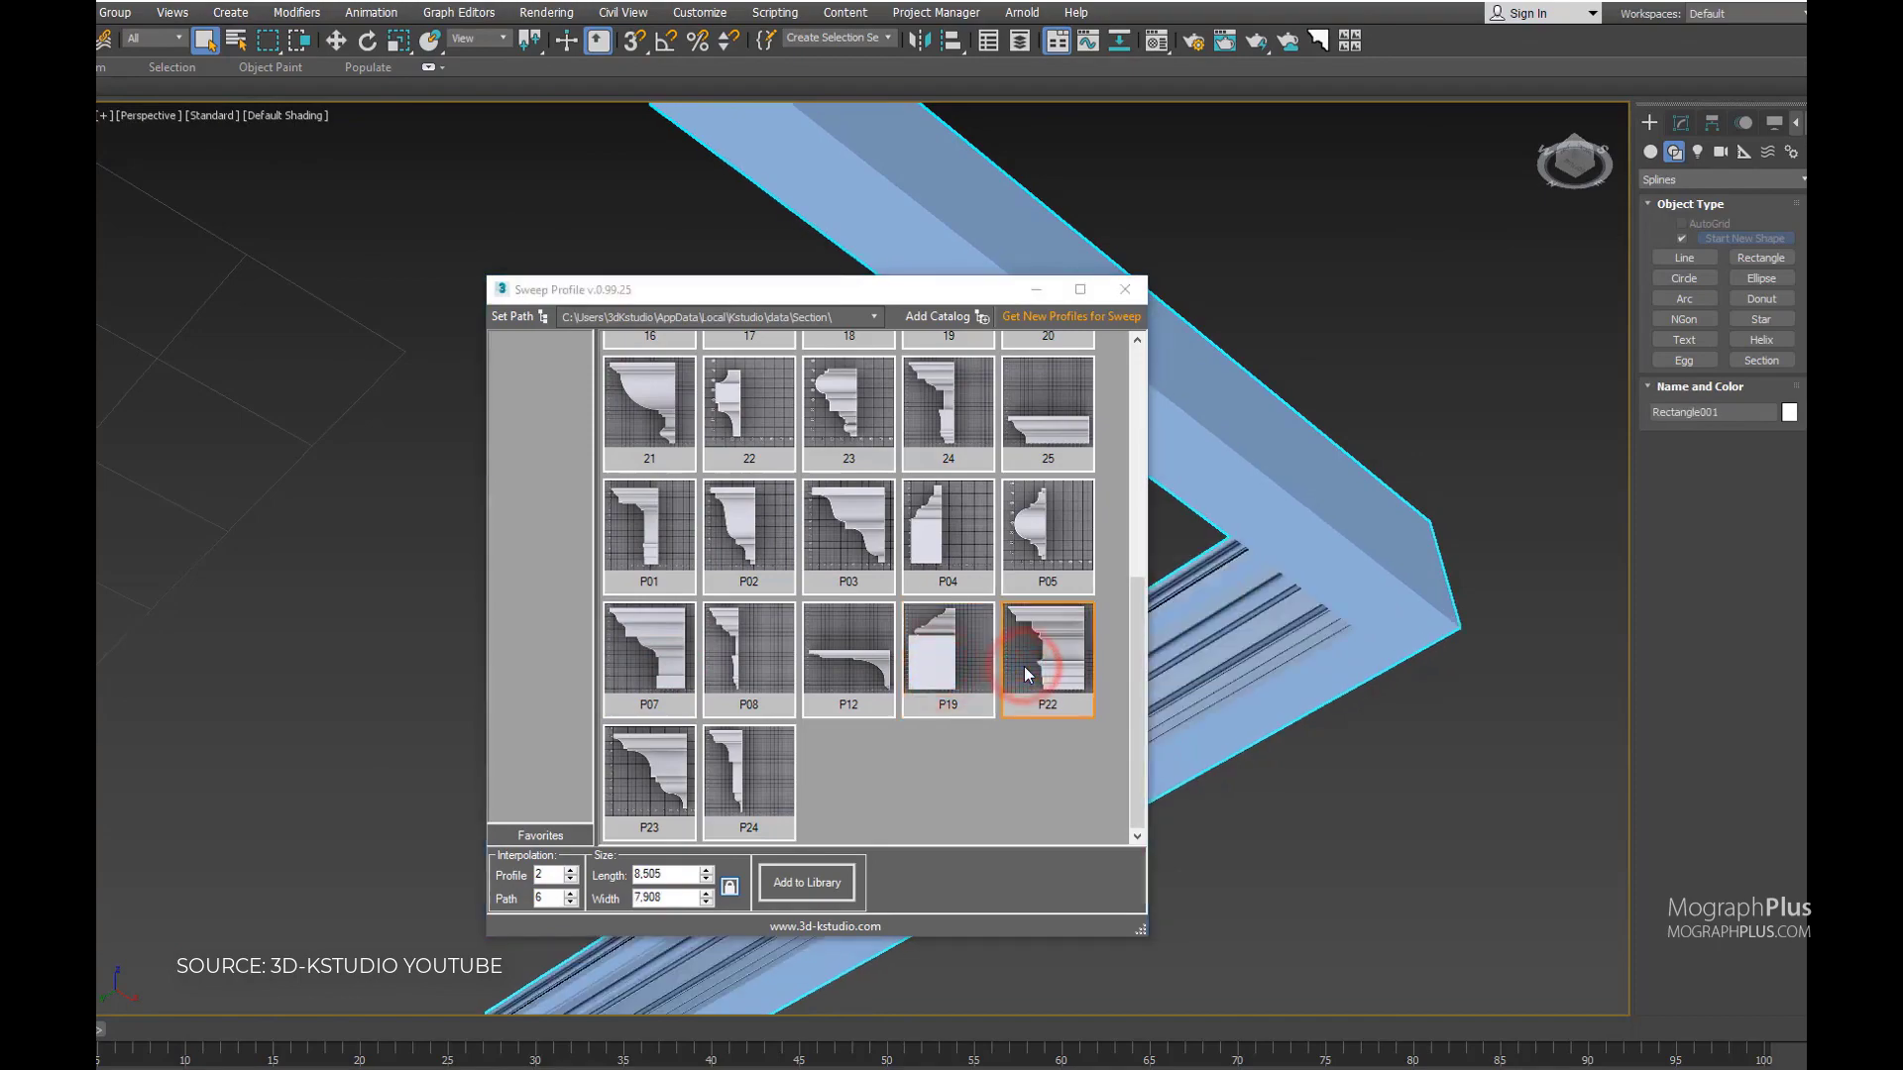
pyautogui.moveTo(1243, 691)
pyautogui.keyDown('alt'); pyautogui.mouseDown(button='middle')
pyautogui.moveTo(1499, 565)
pyautogui.moveTo(1239, 685)
pyautogui.mouseUp(button='middle'); pyautogui.keyUp('alt')
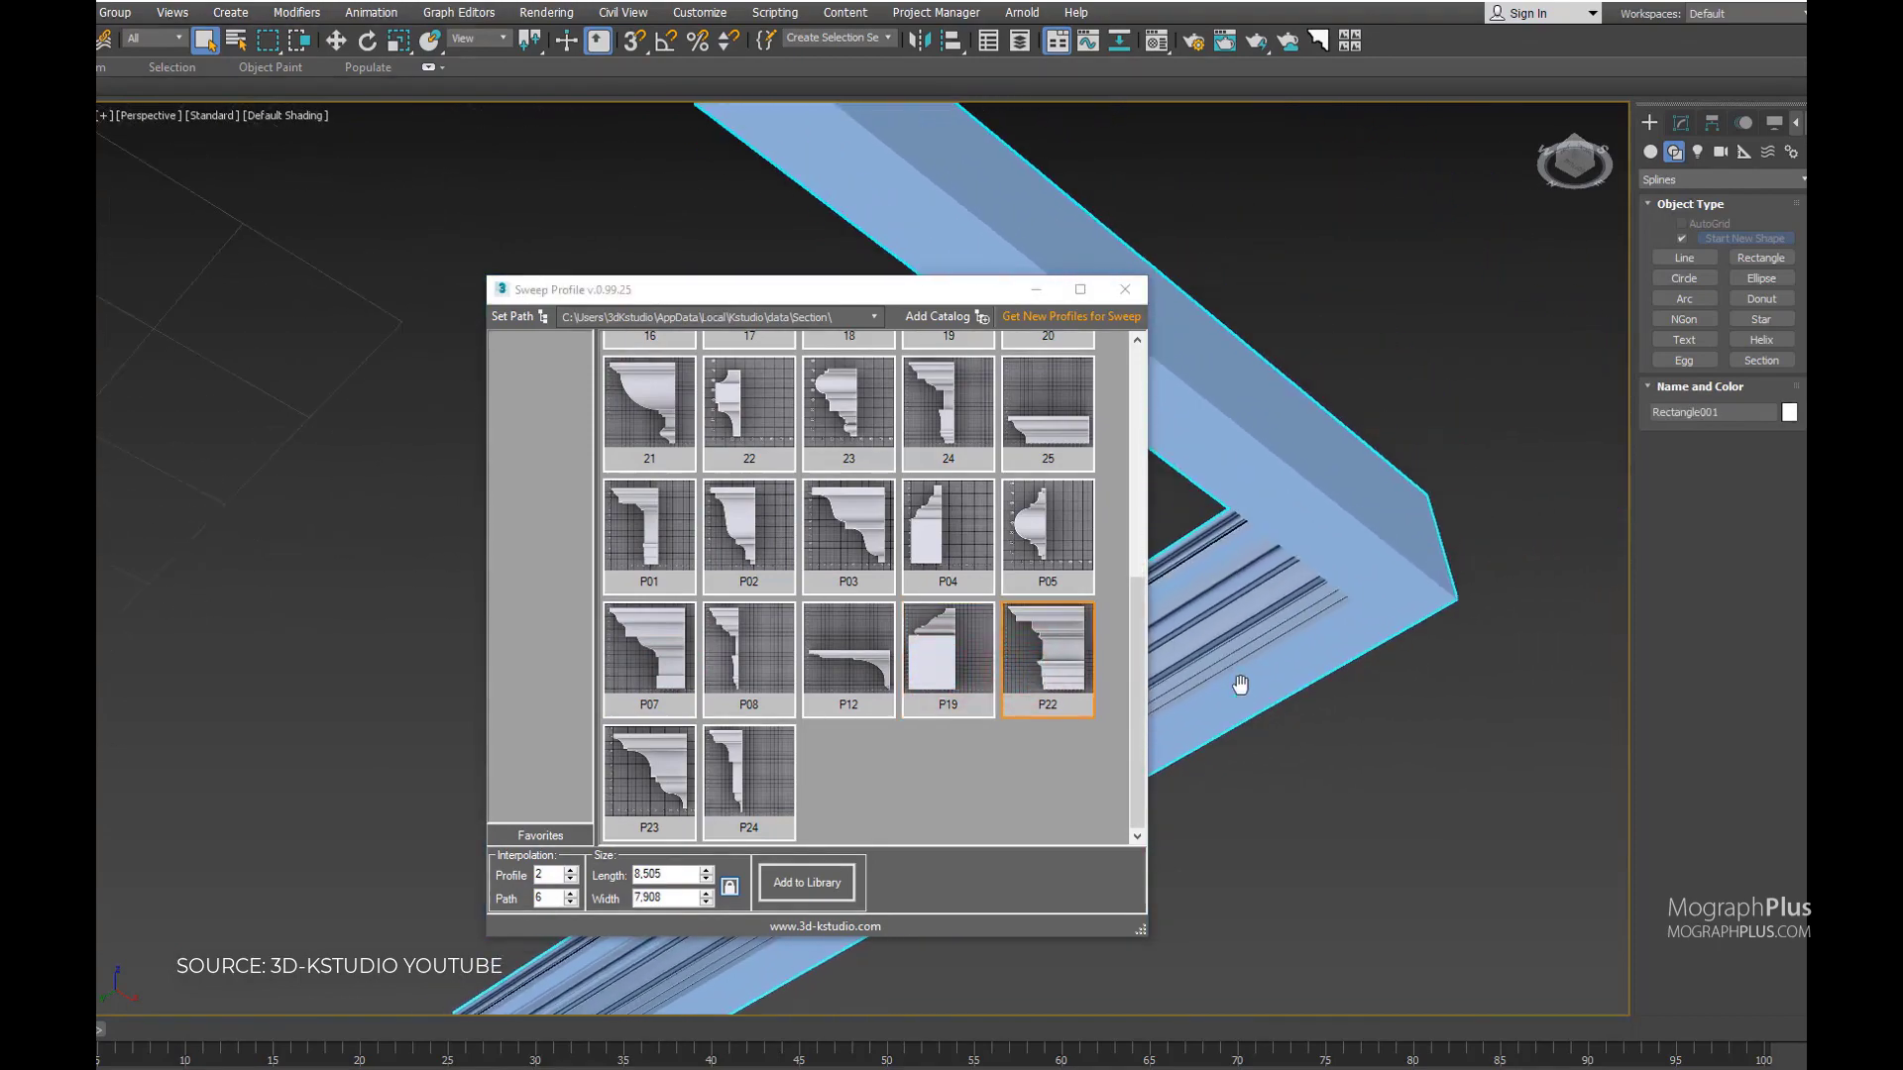
pyautogui.doubleClick(661, 874)
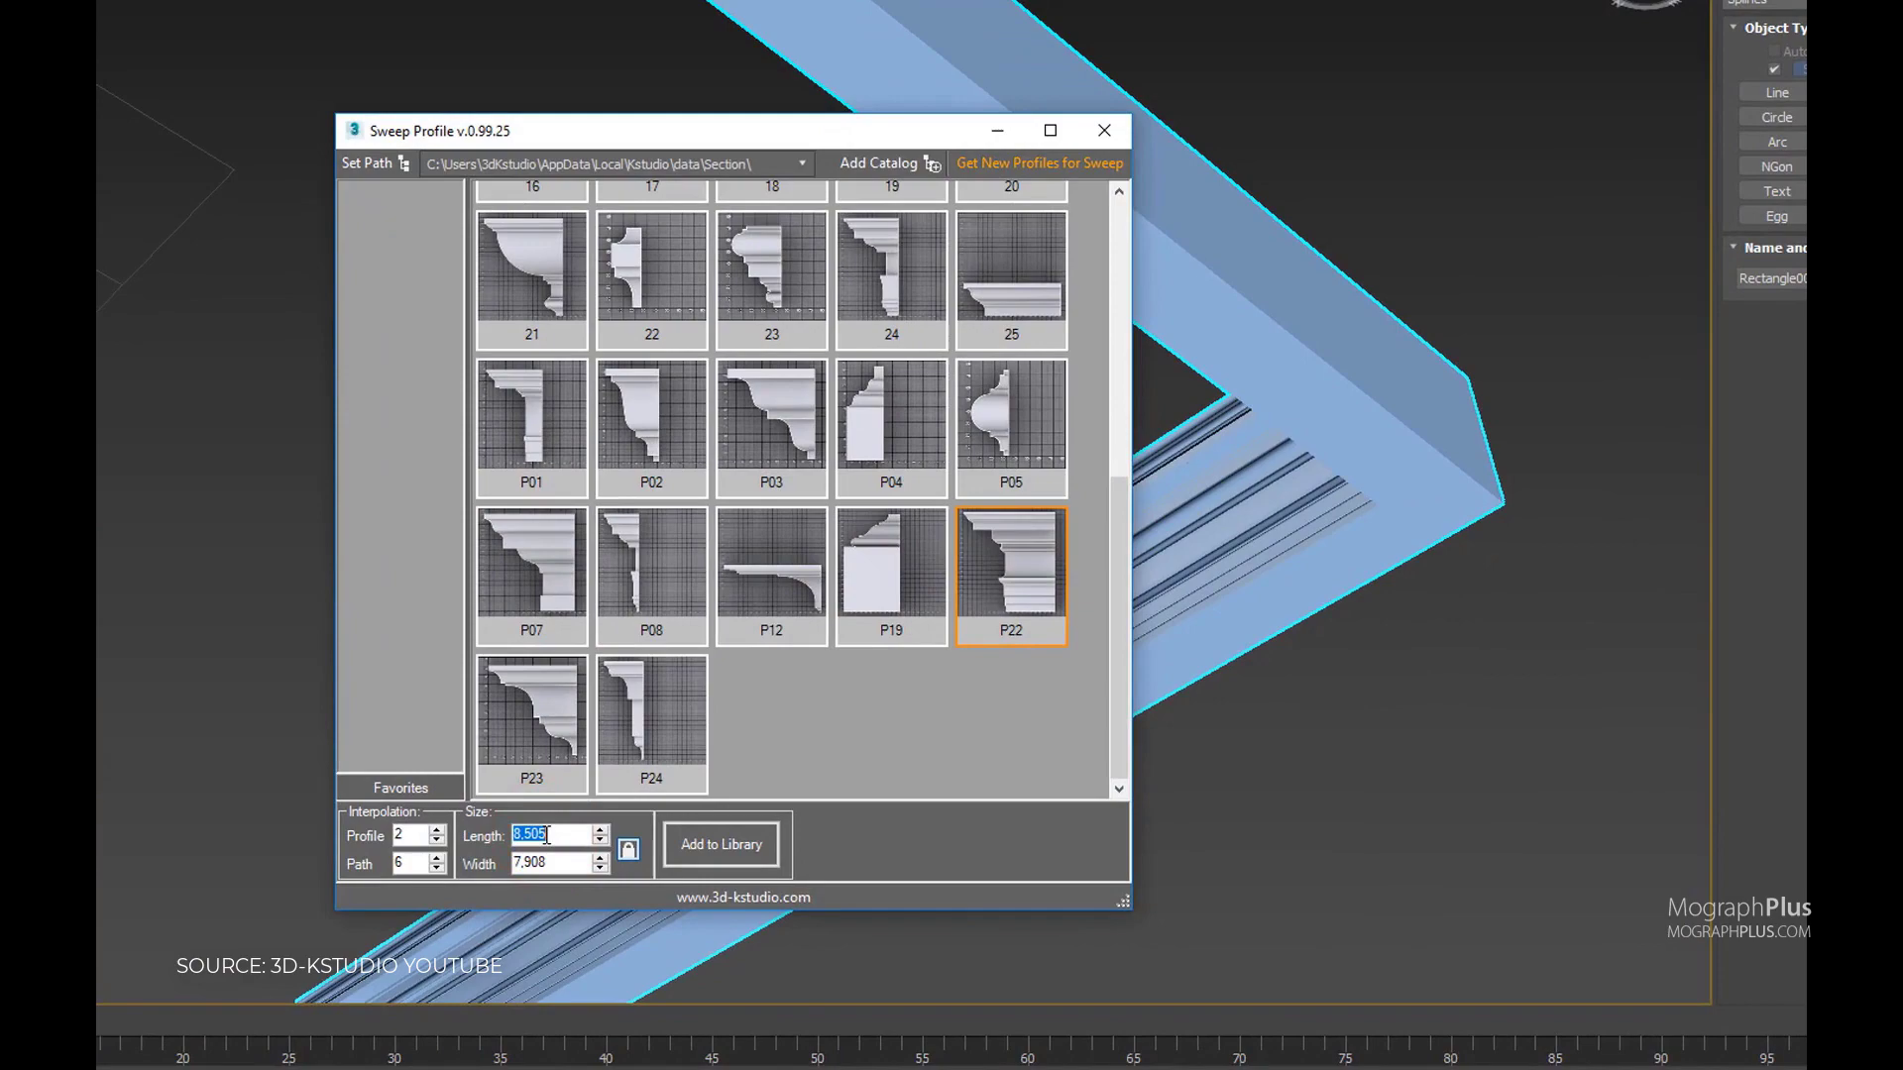
pyautogui.write('15,0')
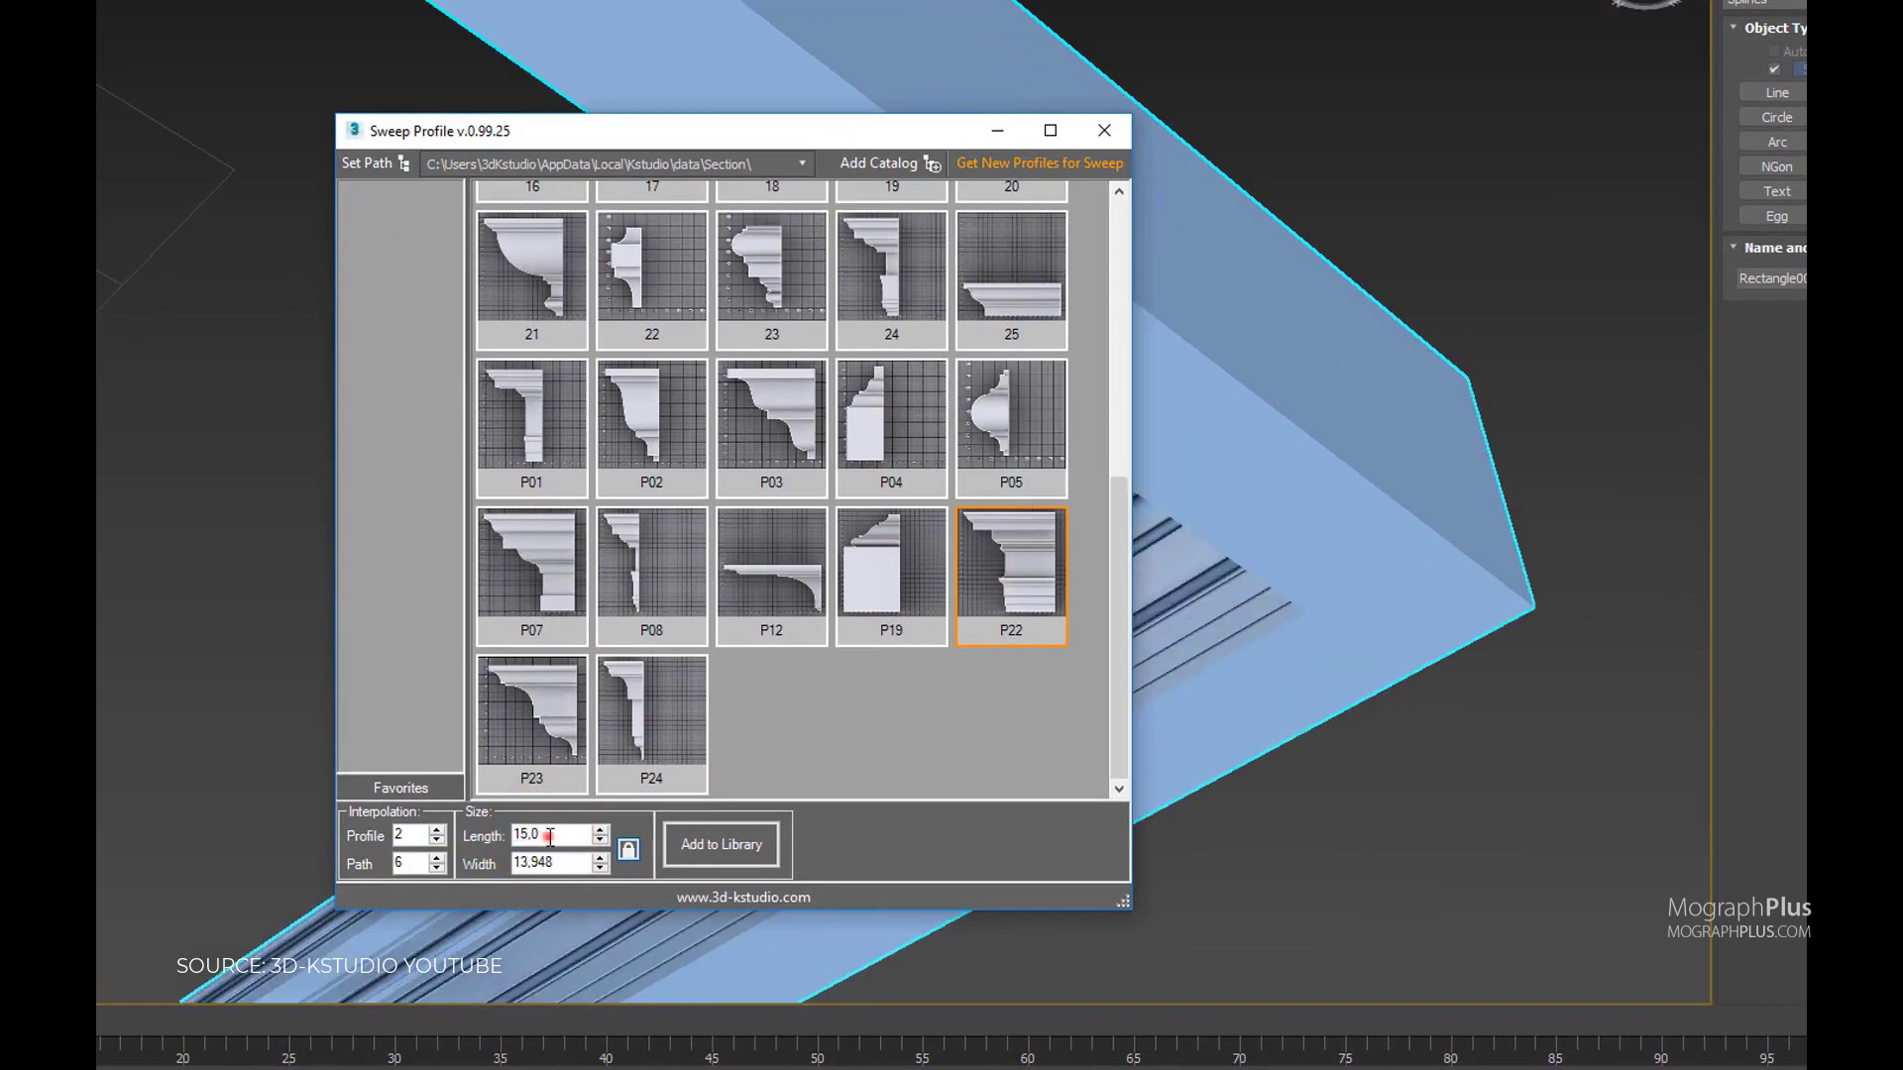
pyautogui.write('5,0')
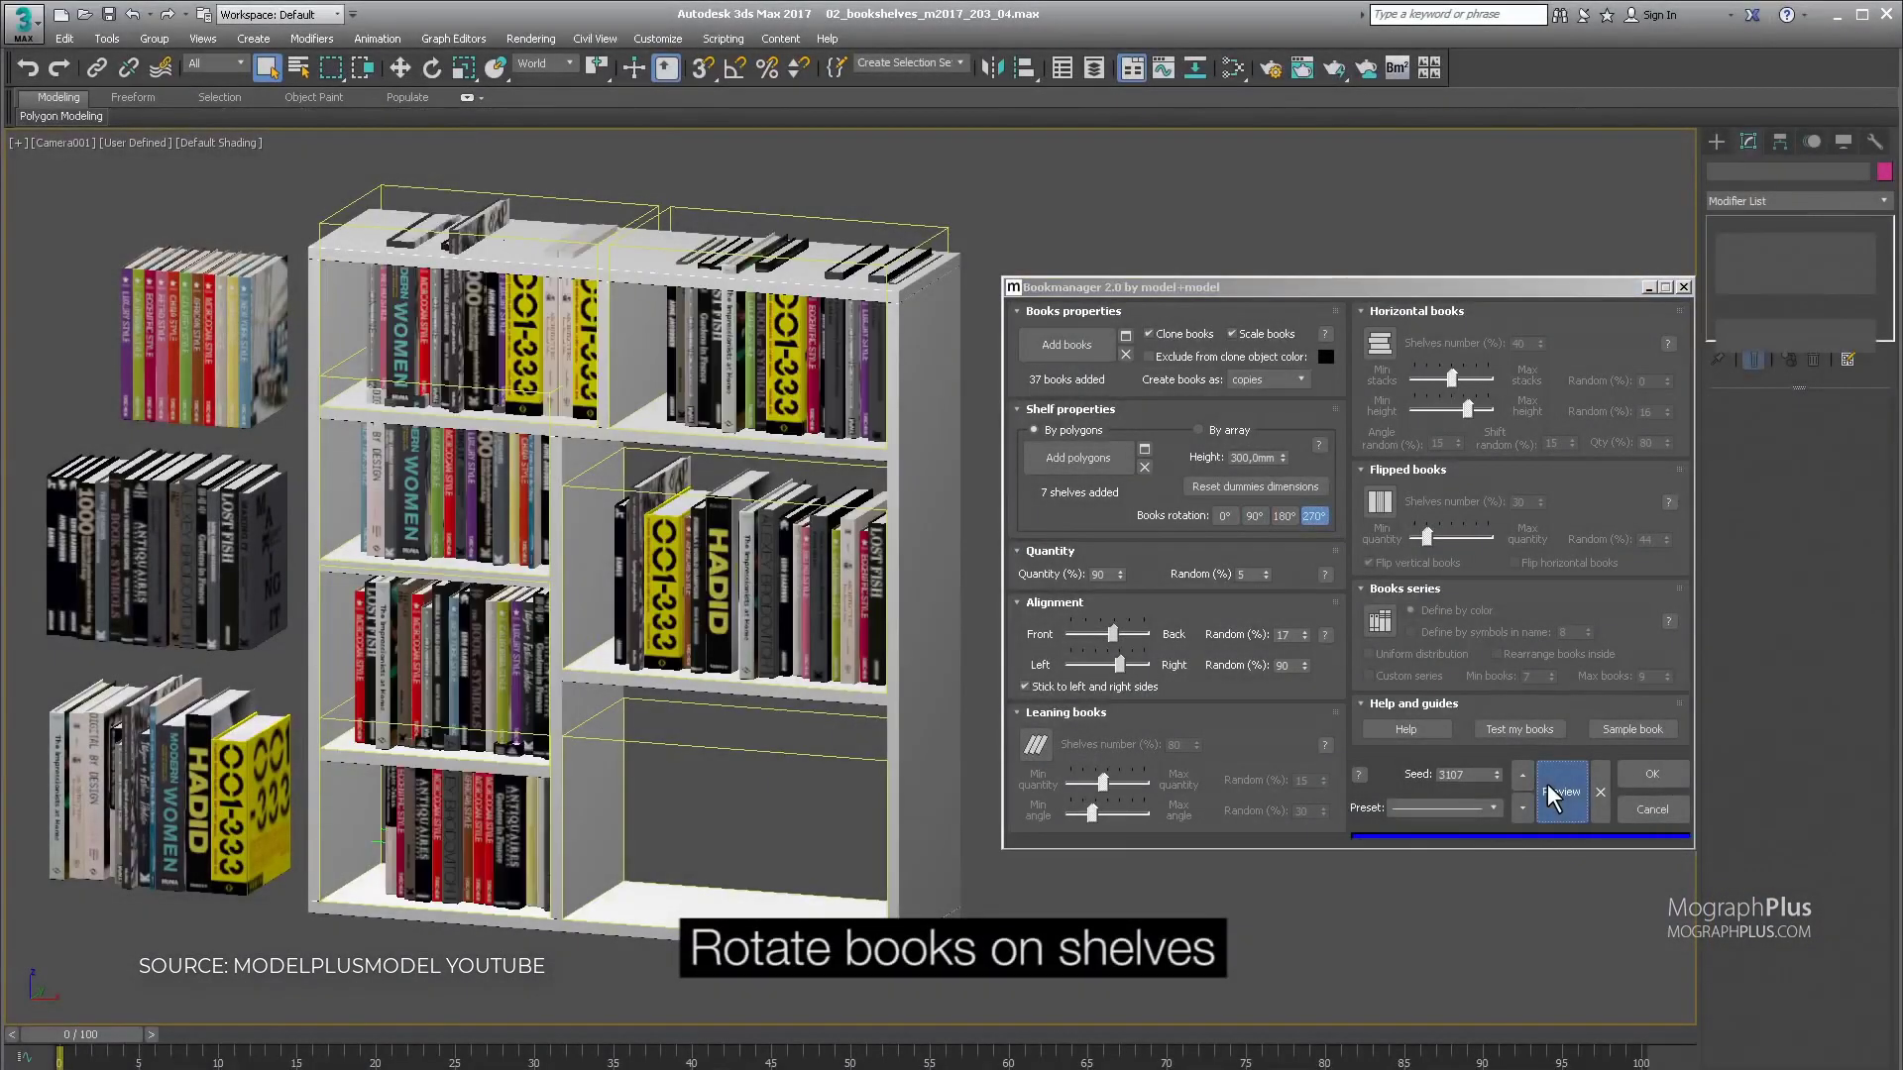
# - Regenerate the shelf books at the new height with leaning and horizontal books, then with the chosen preset
pyautogui.click(1602, 794)
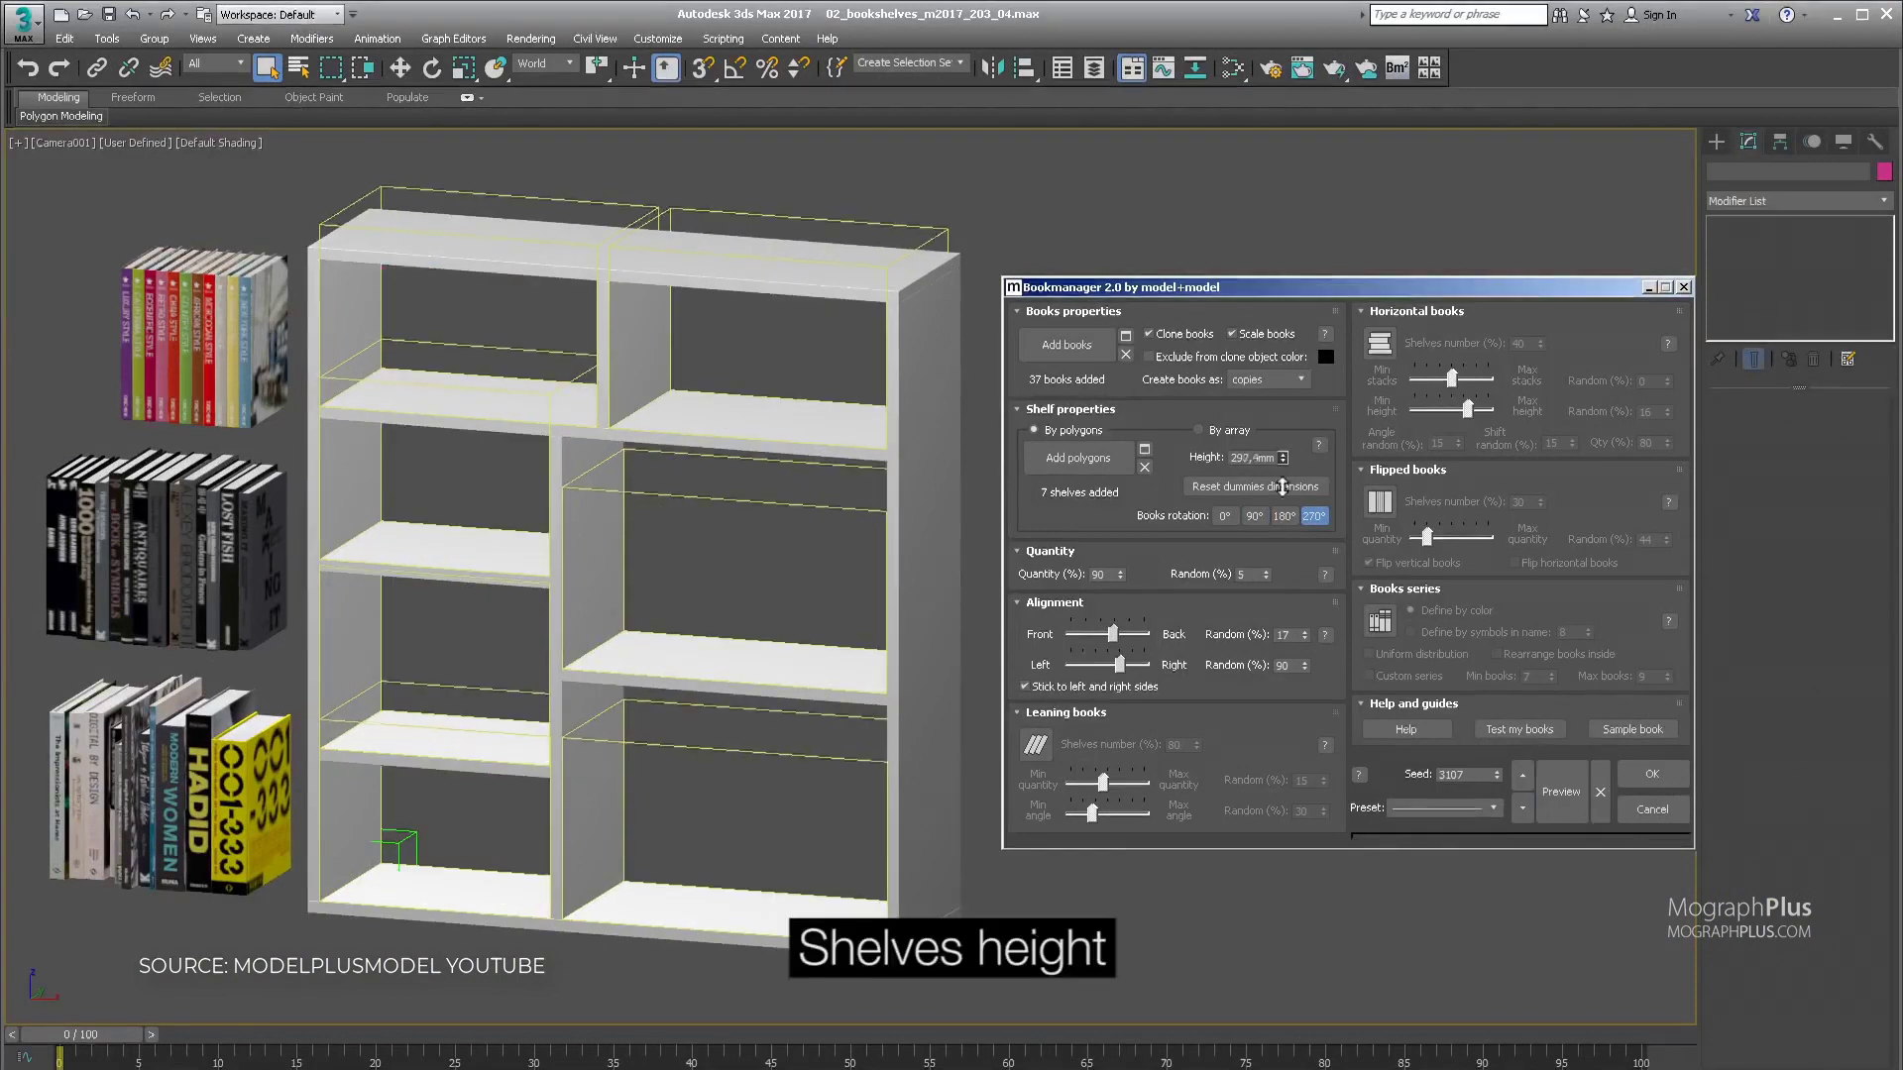
pyautogui.click(1559, 781)
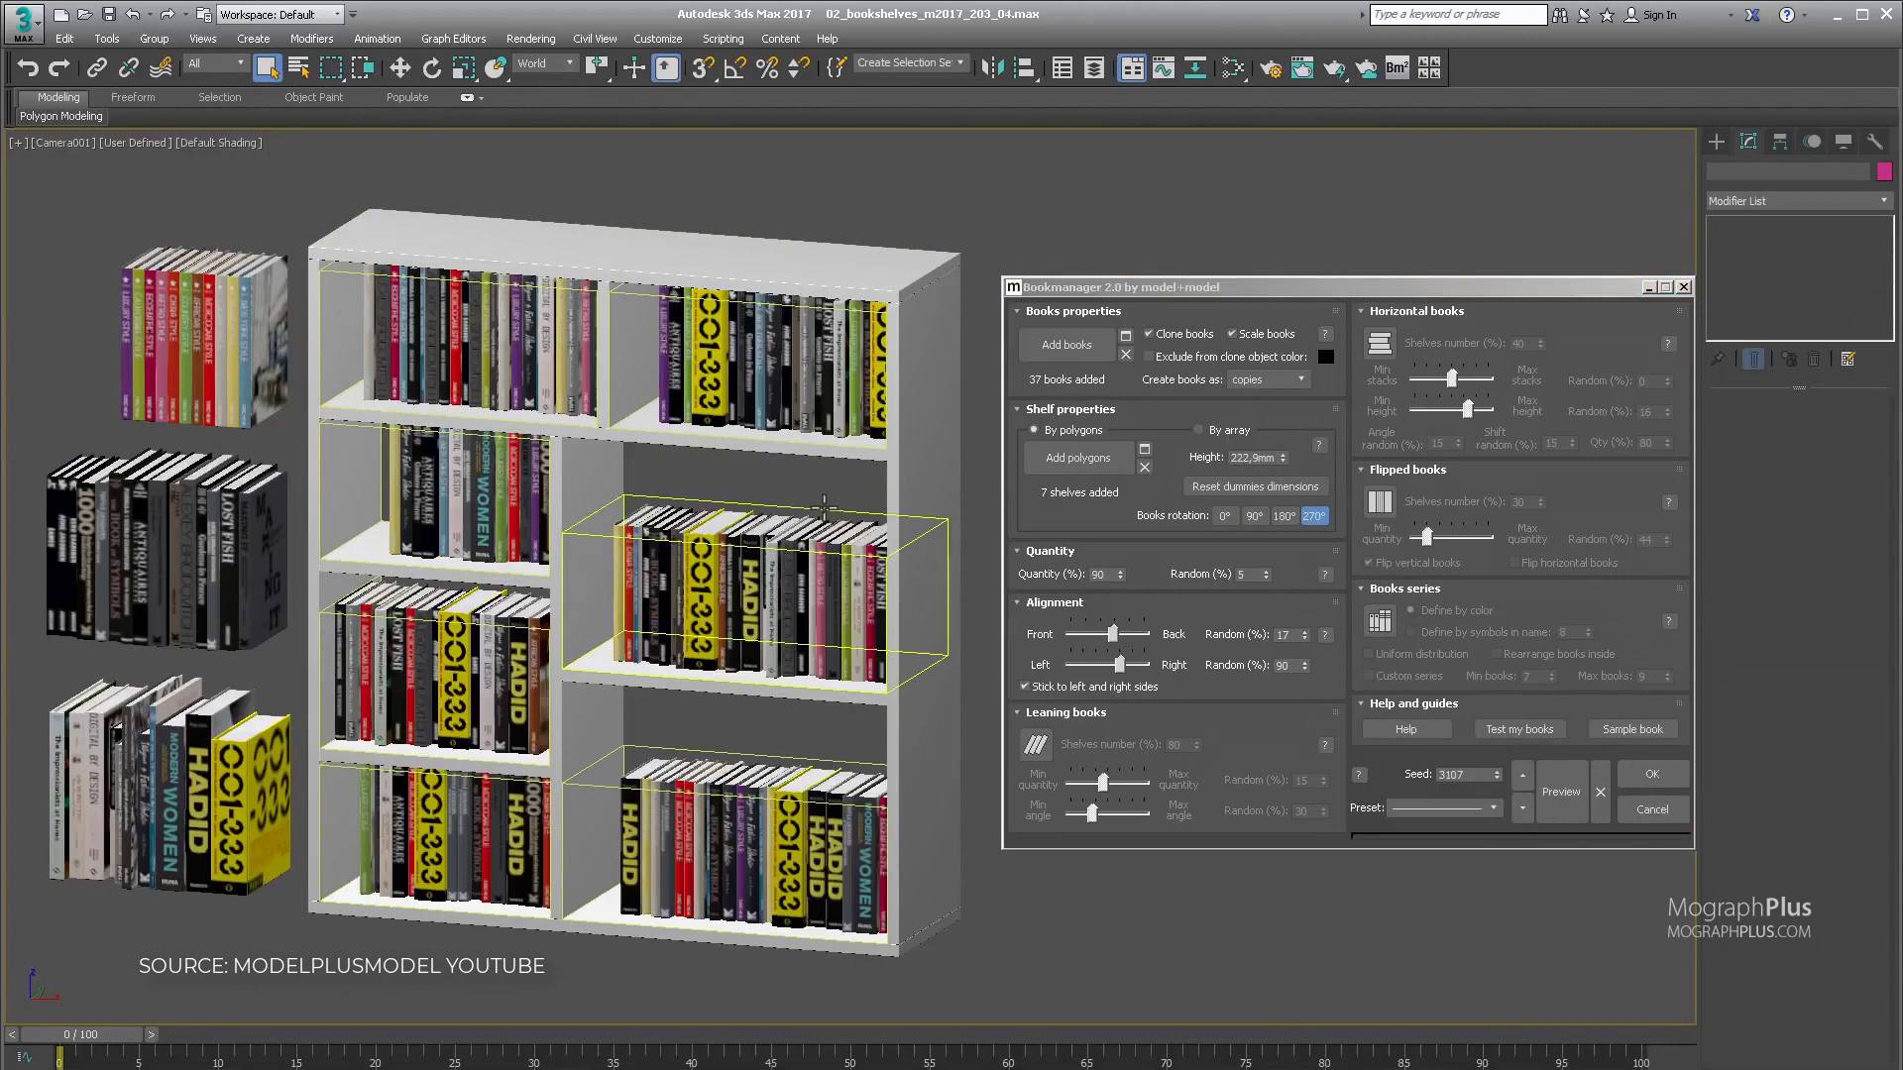
pyautogui.click(823, 507)
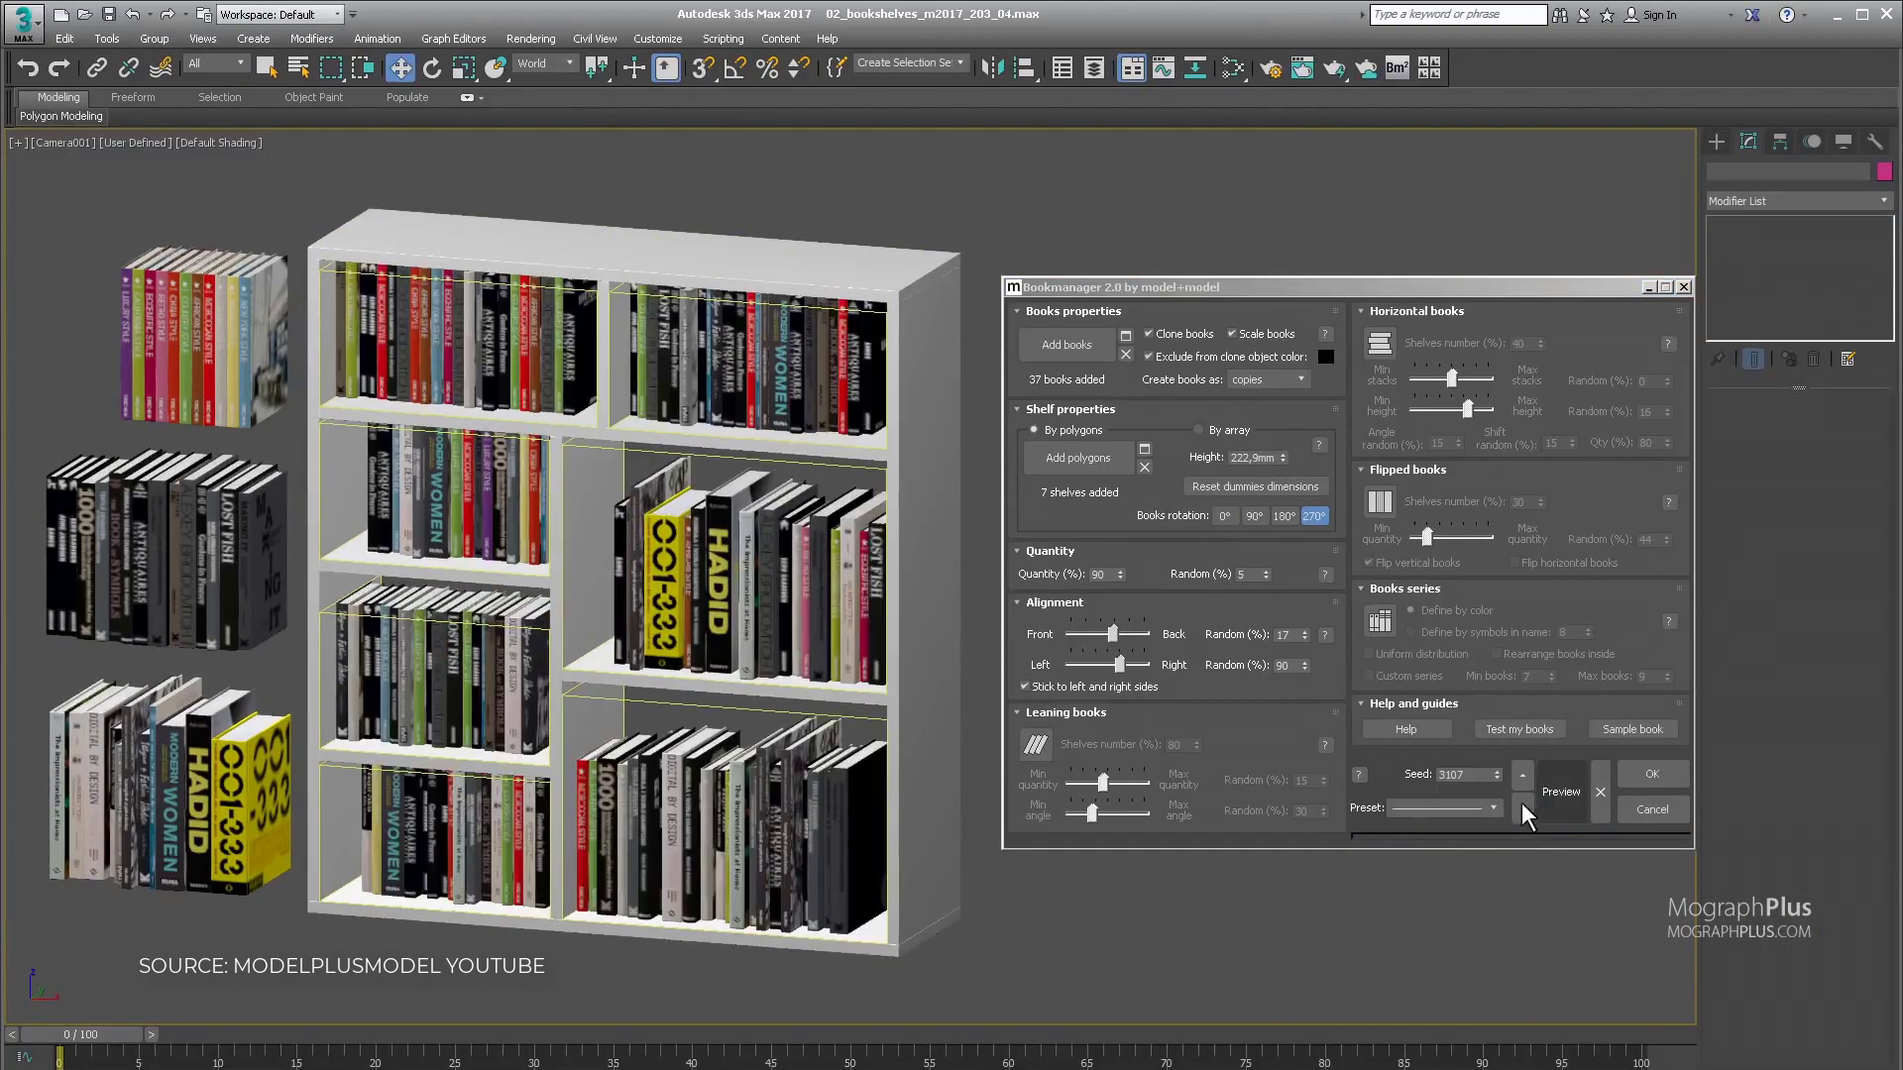
pyautogui.click(1041, 751)
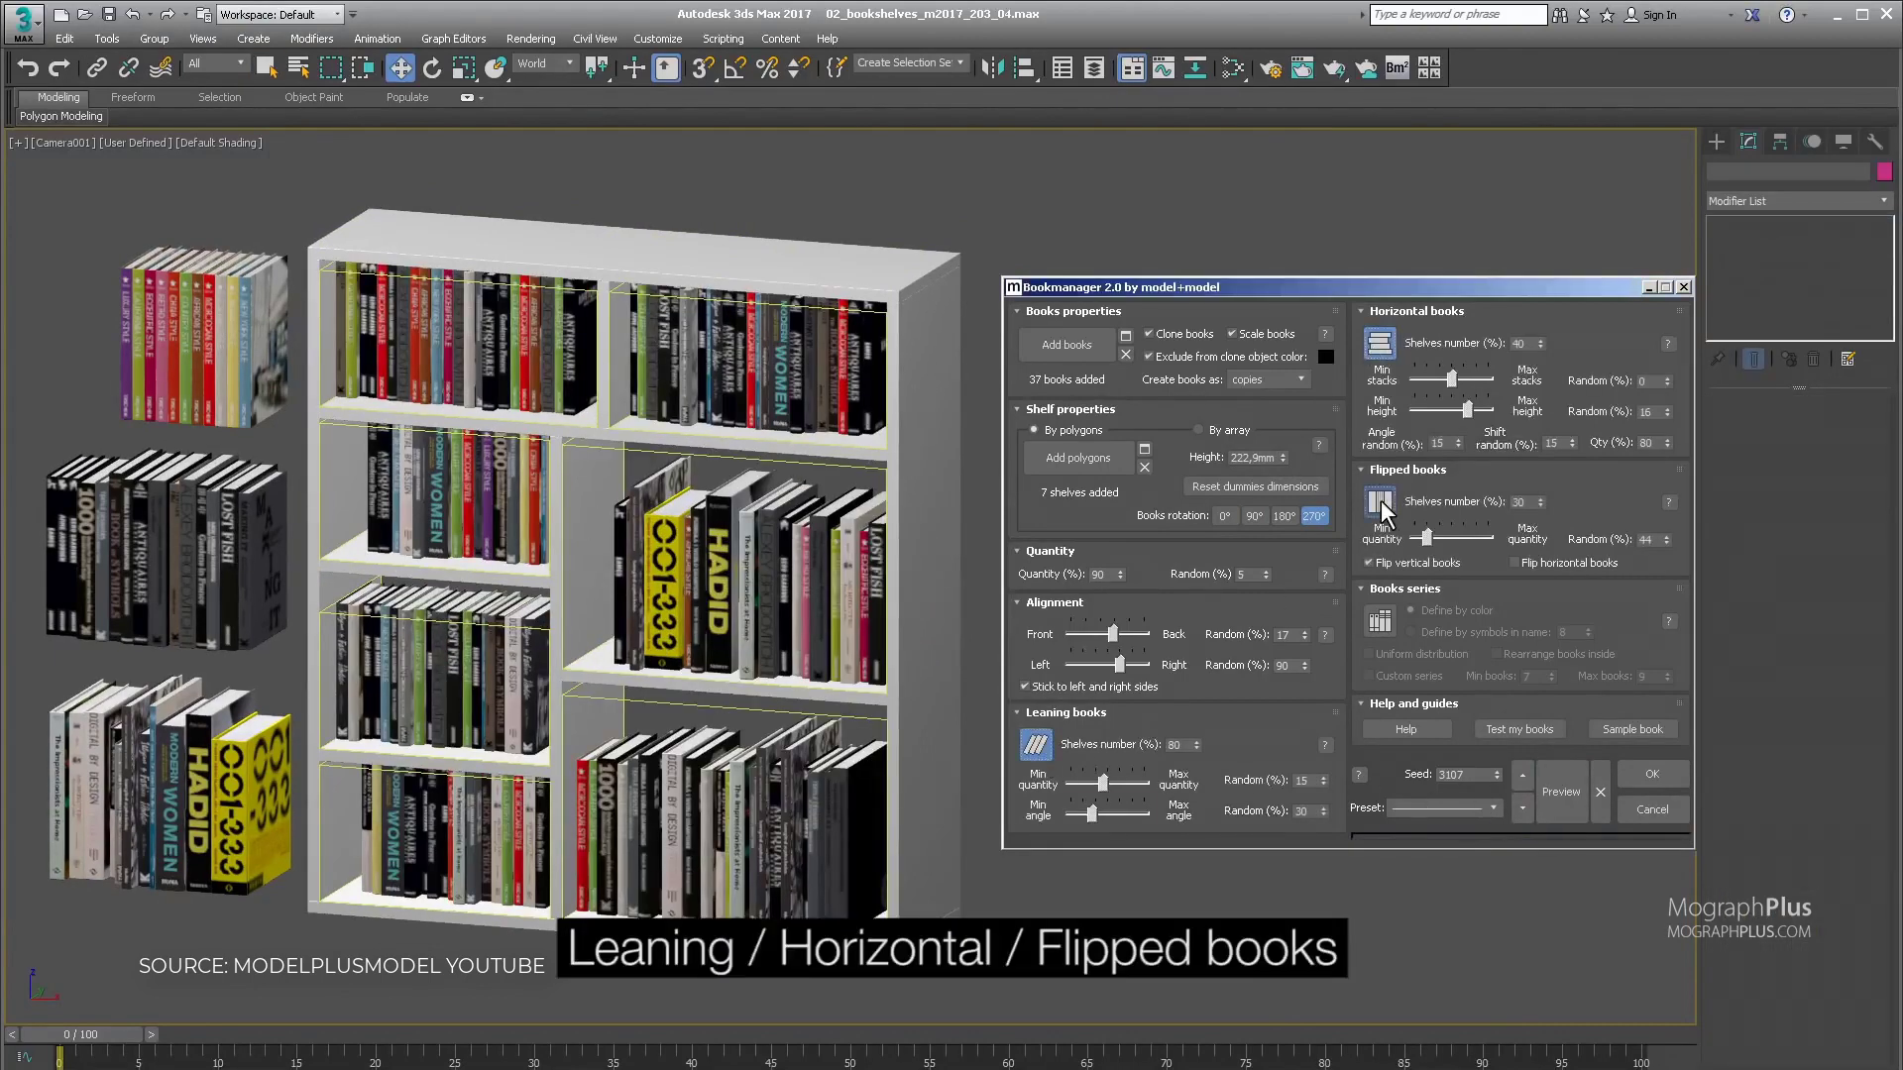
pyautogui.click(1561, 792)
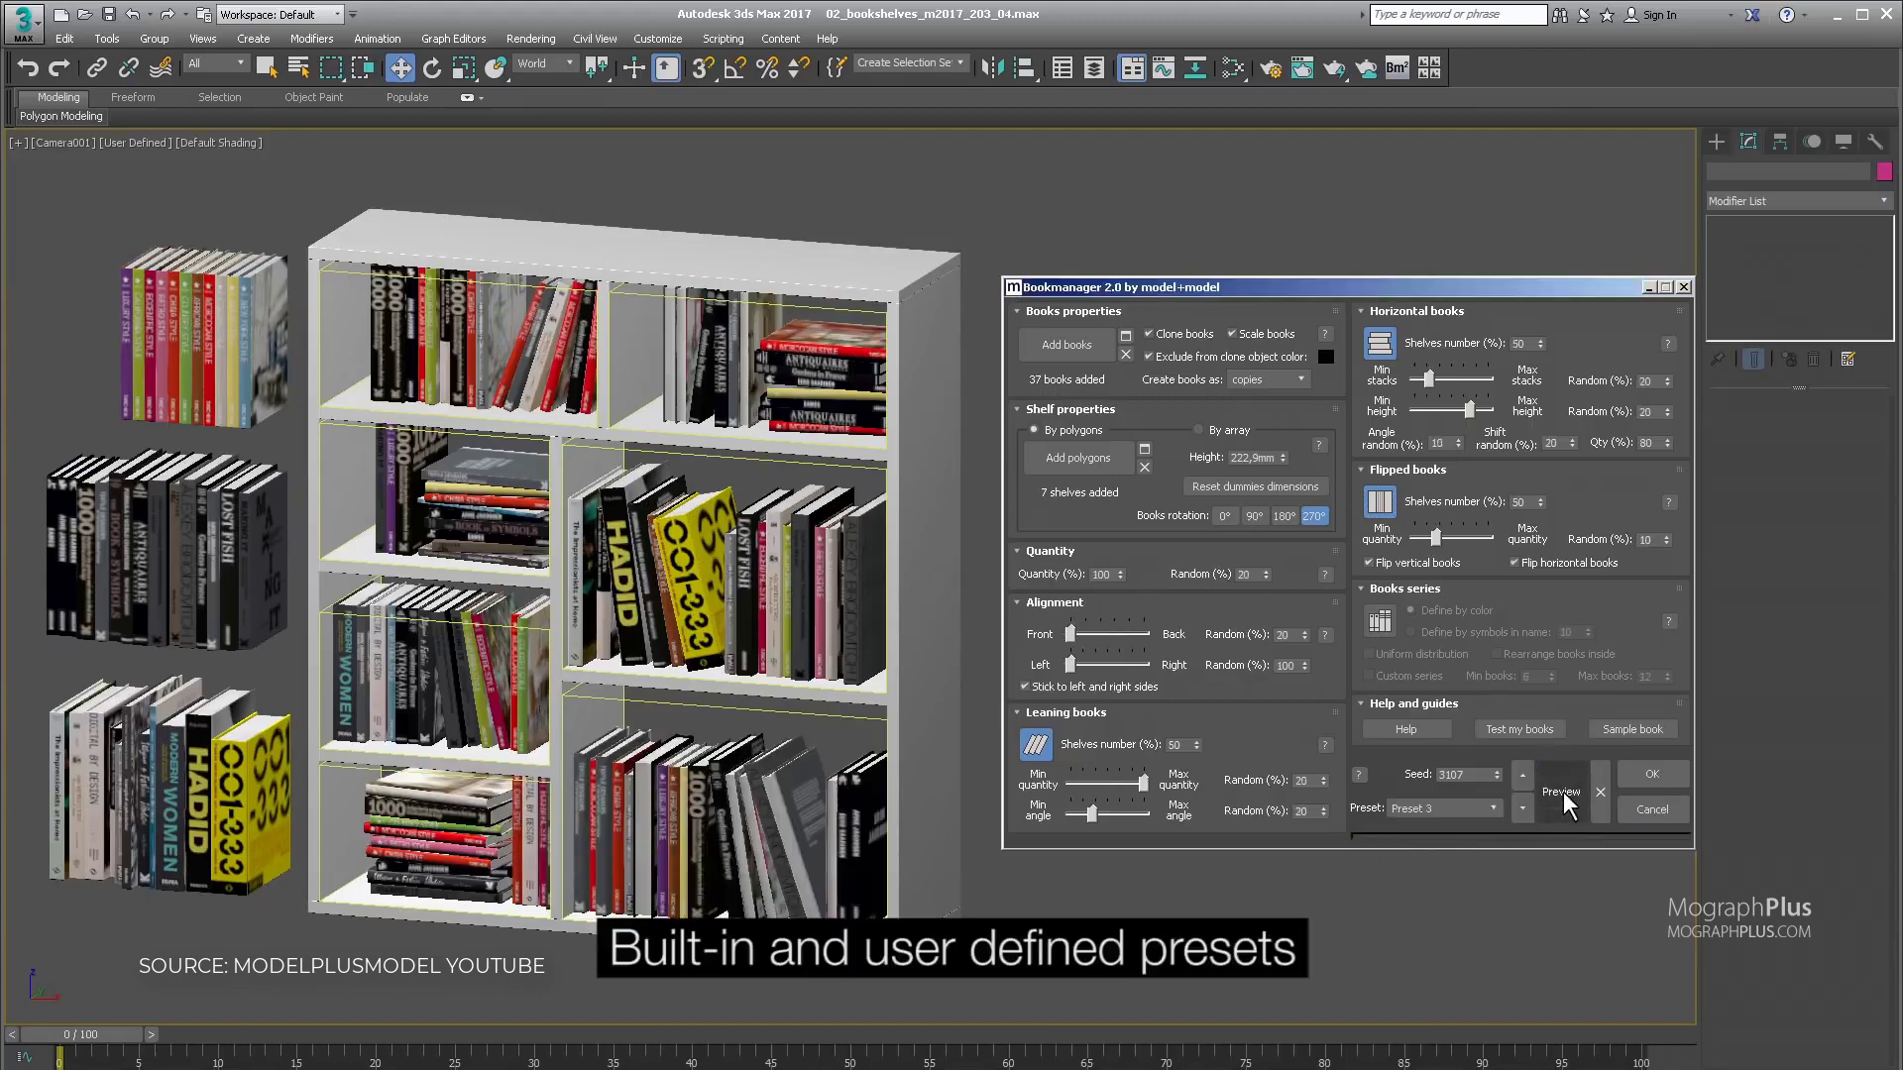
pyautogui.click(1563, 794)
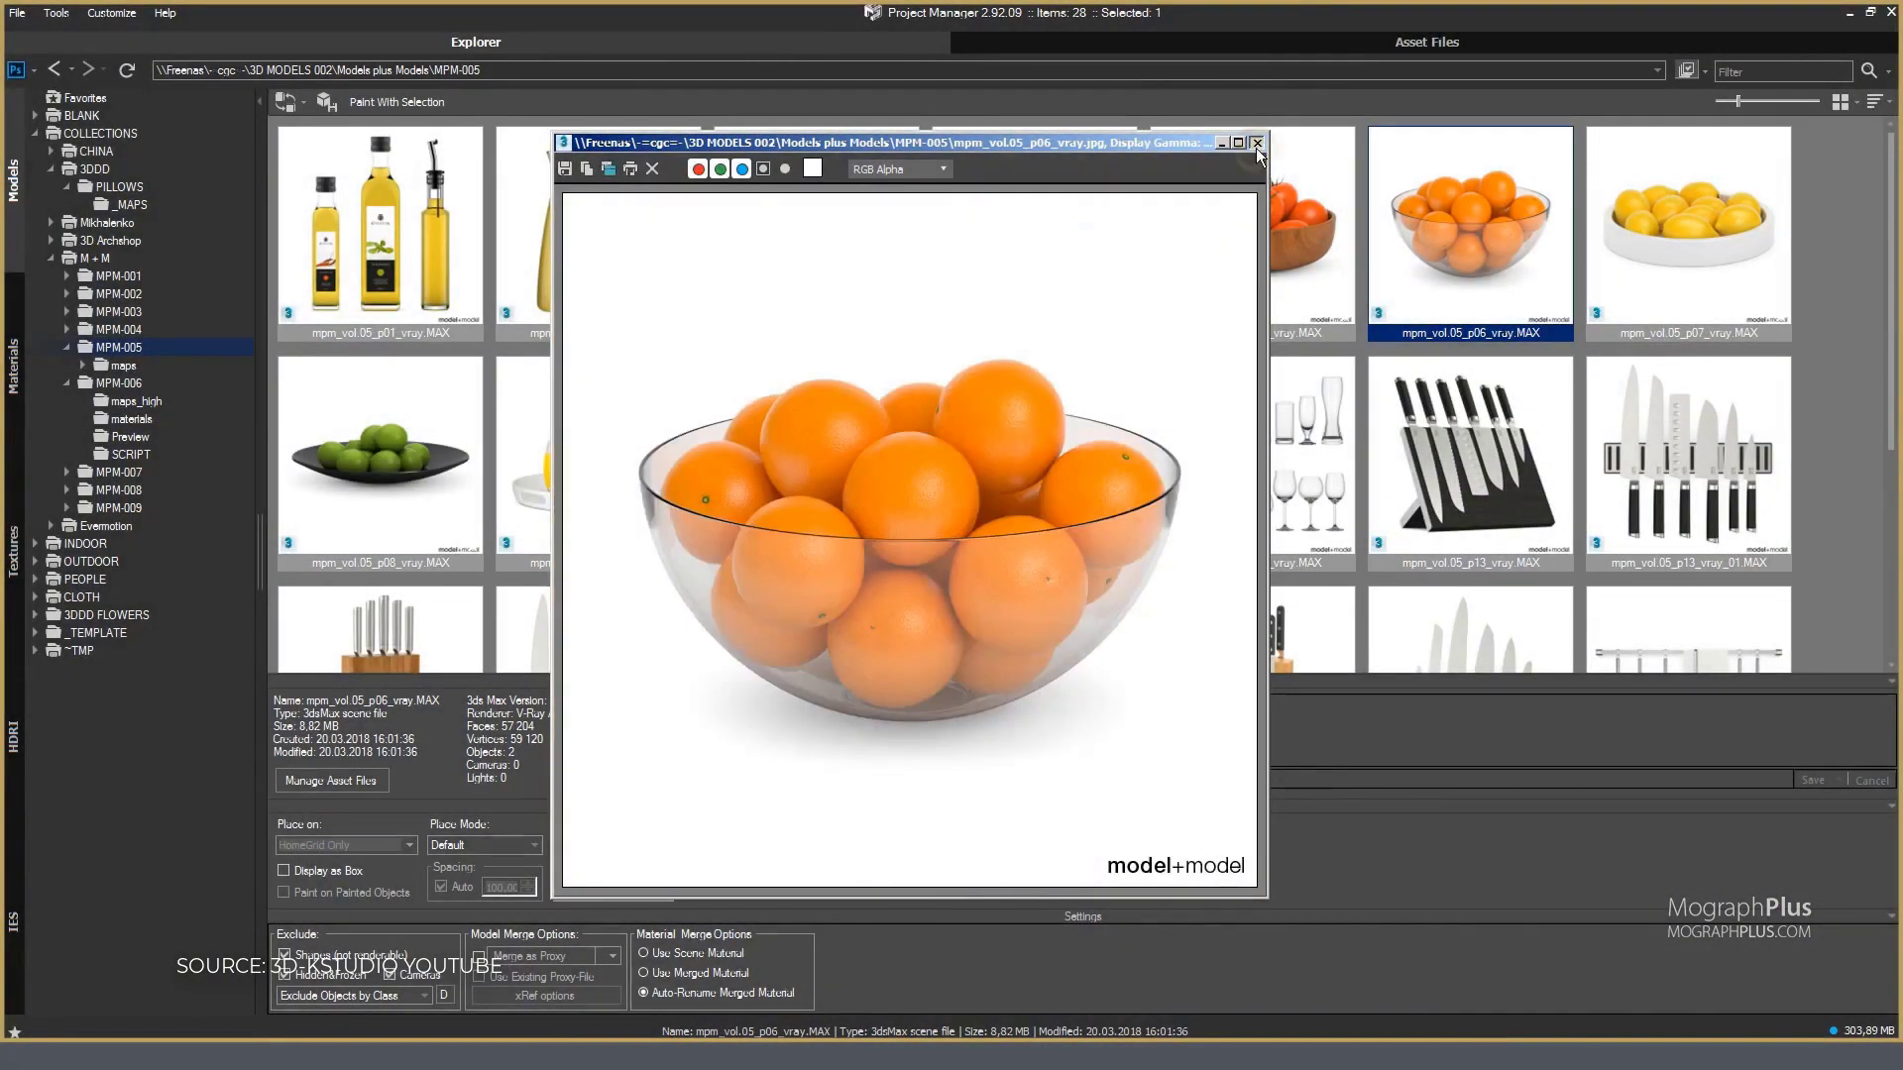
# - Replace the selected scene objects with the wine bottles, then with the knife block
pyautogui.click(1256, 143)
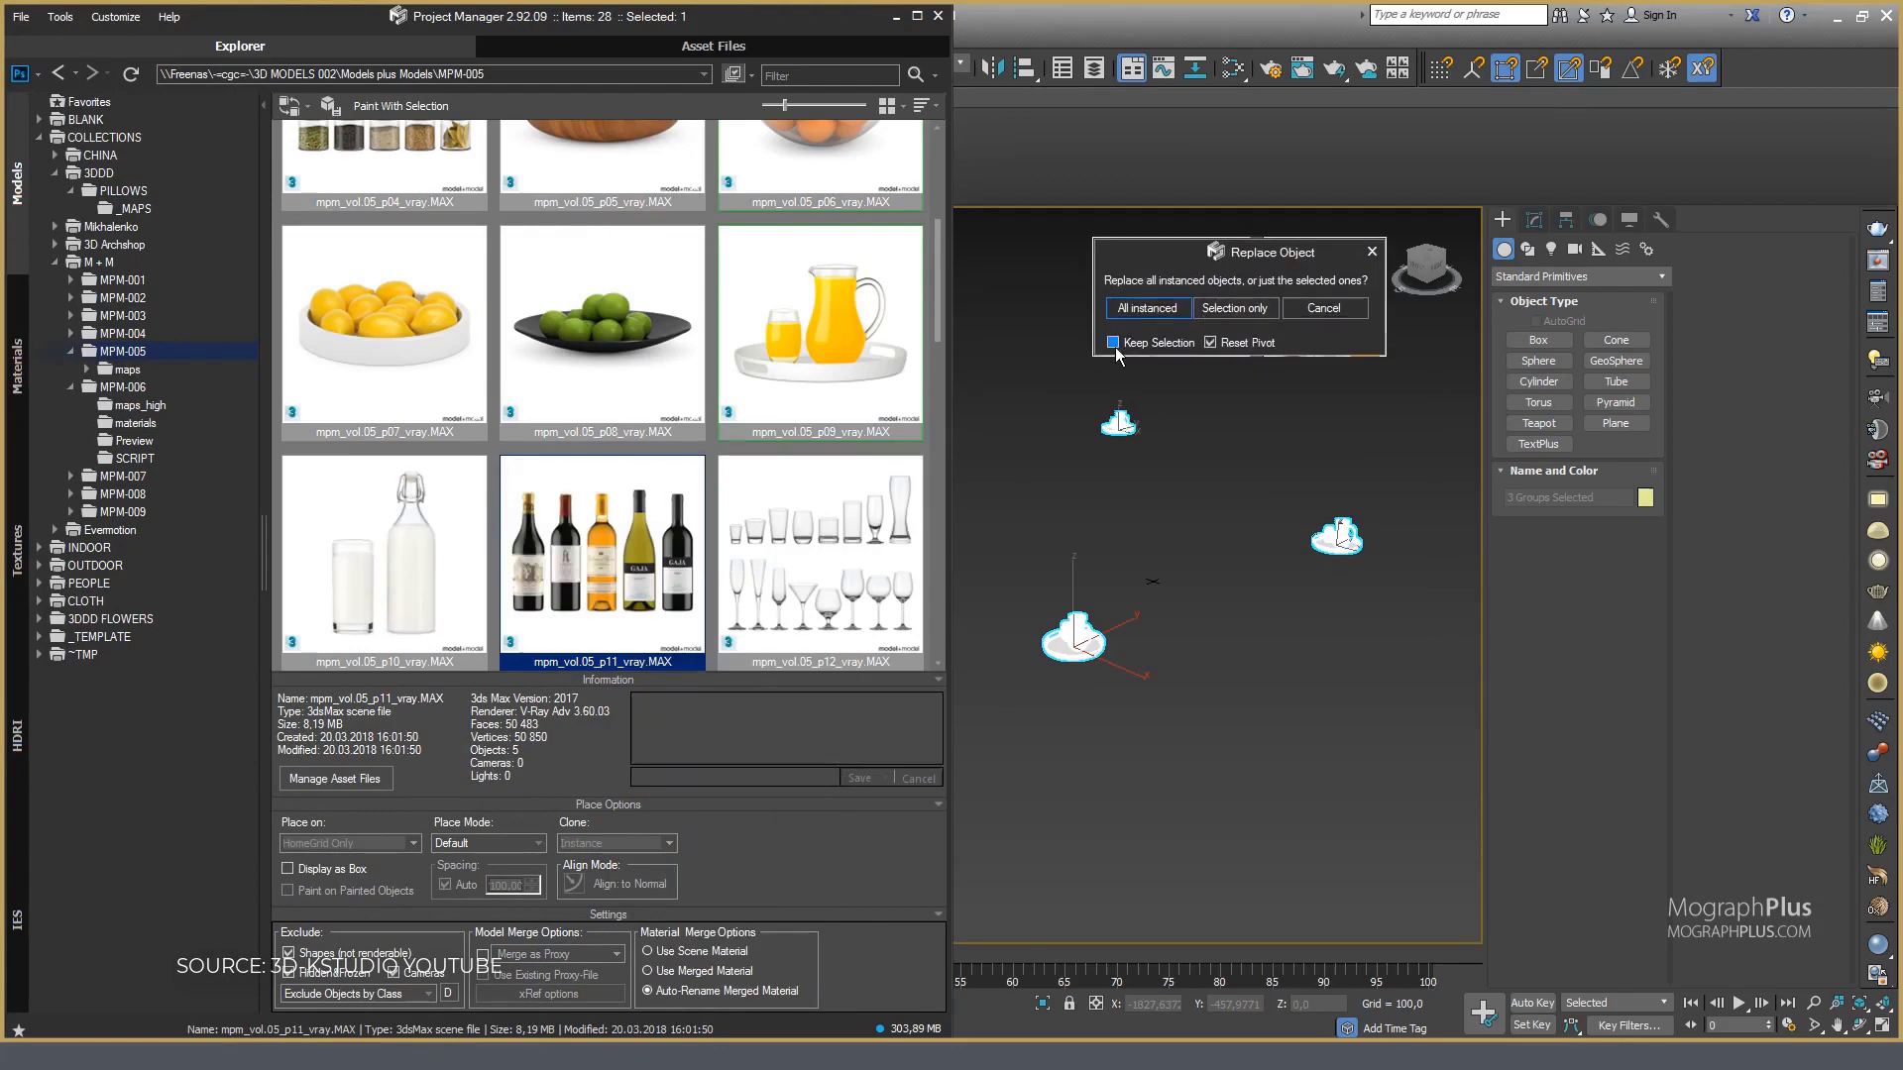
pyautogui.click(1234, 309)
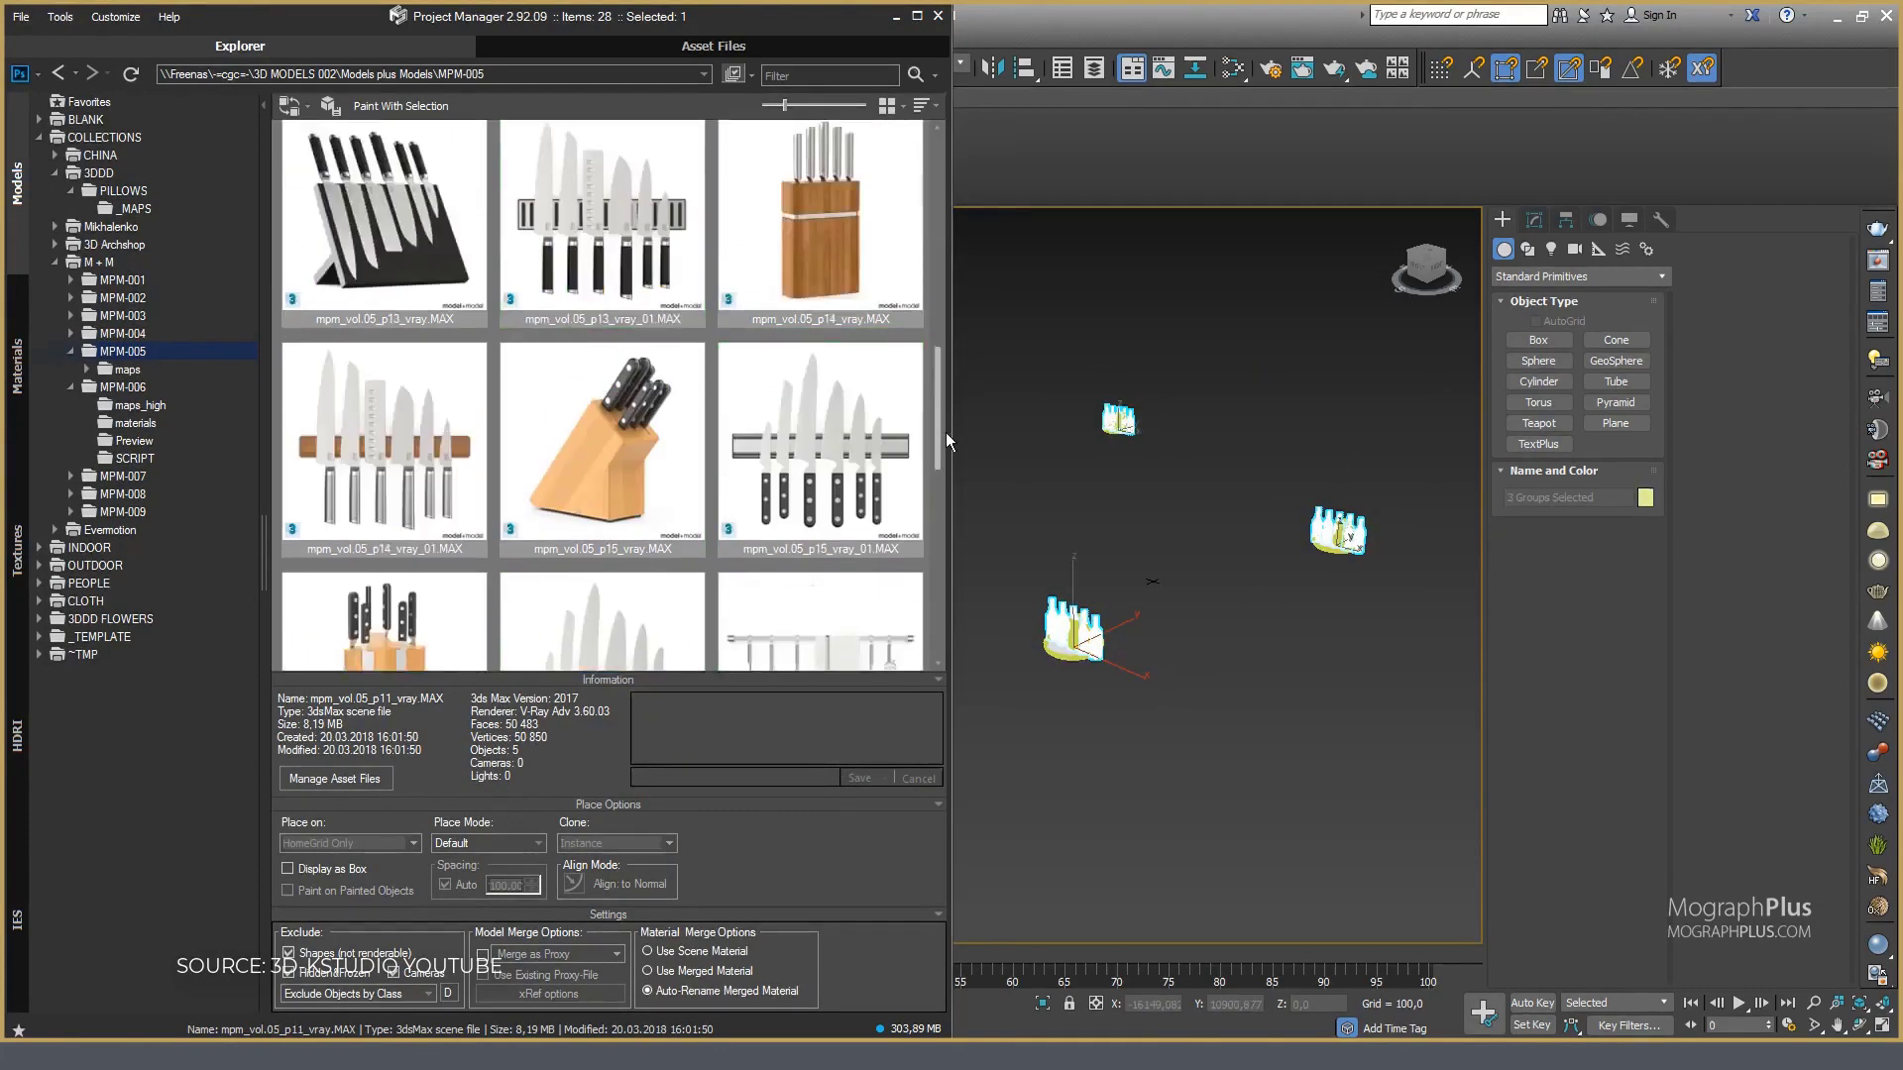
pyautogui.moveTo(945, 432); pyautogui.dragTo(1227, 305)
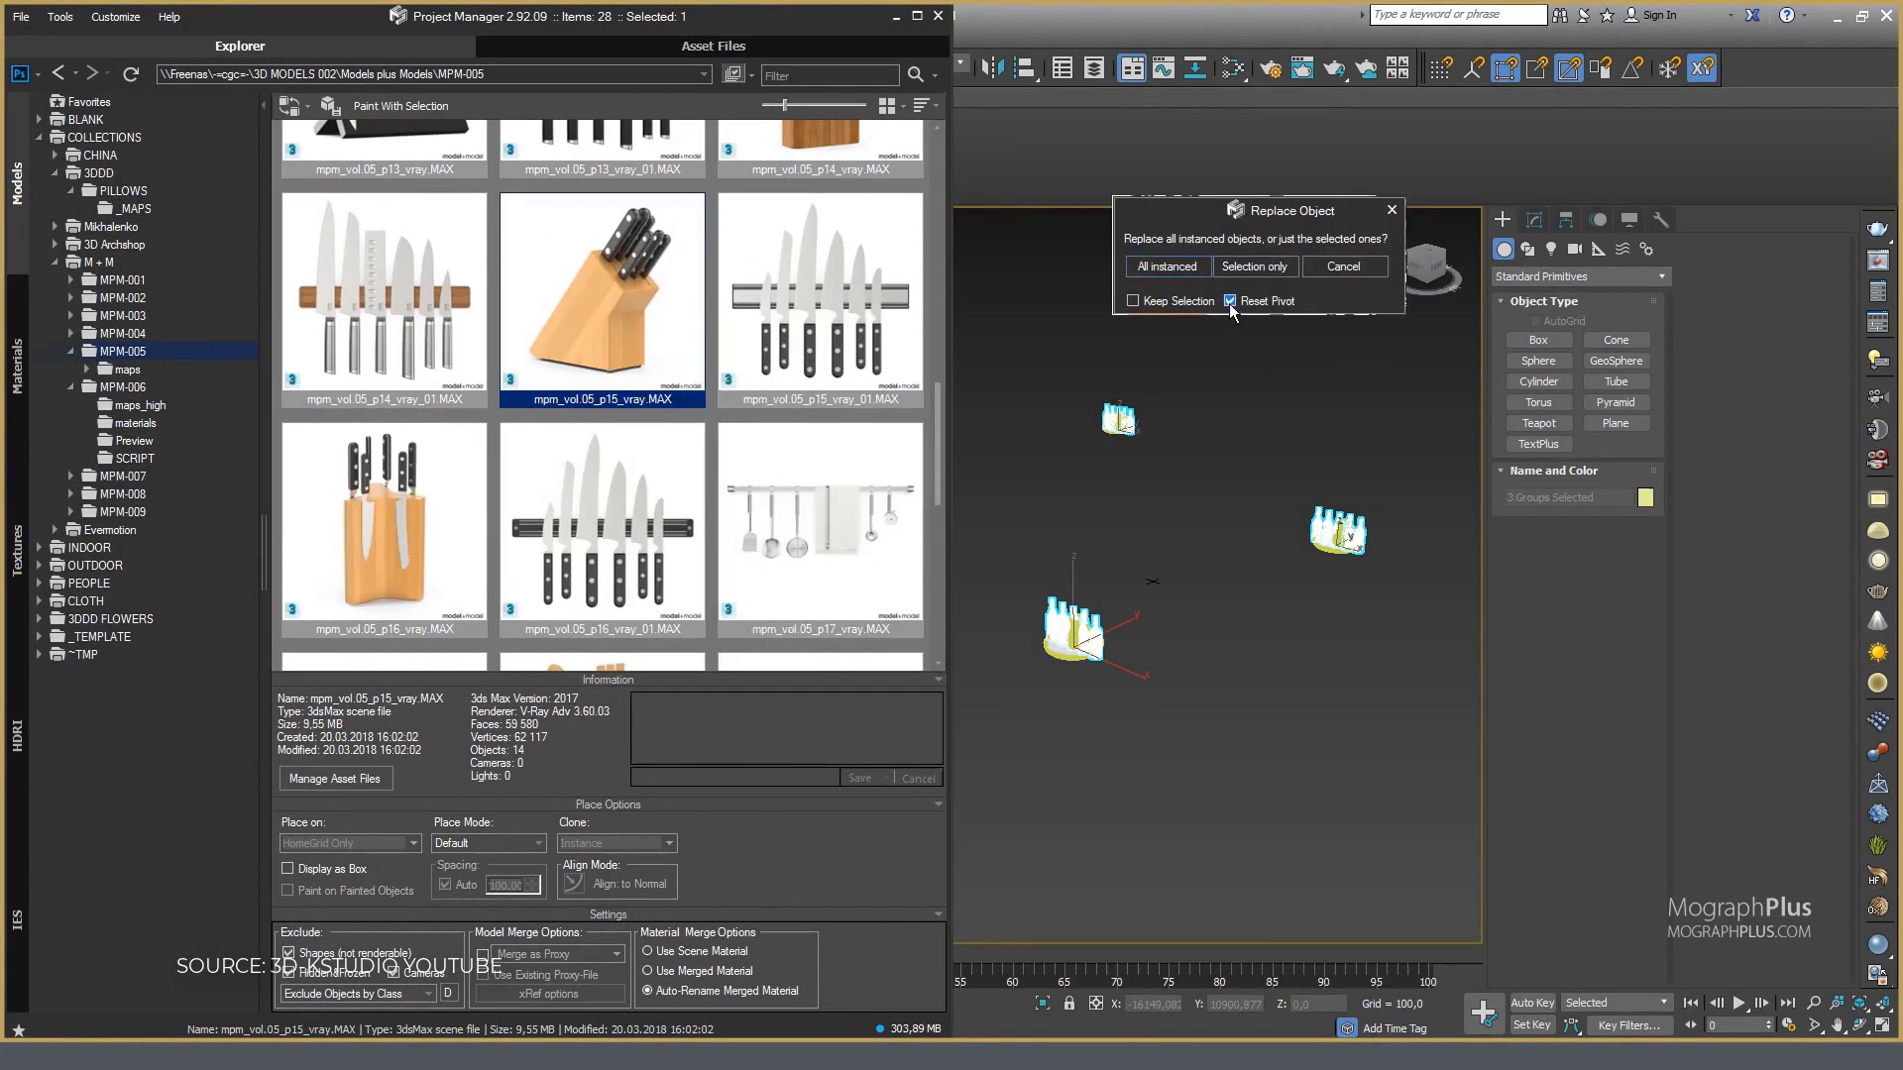
pyautogui.click(1253, 265)
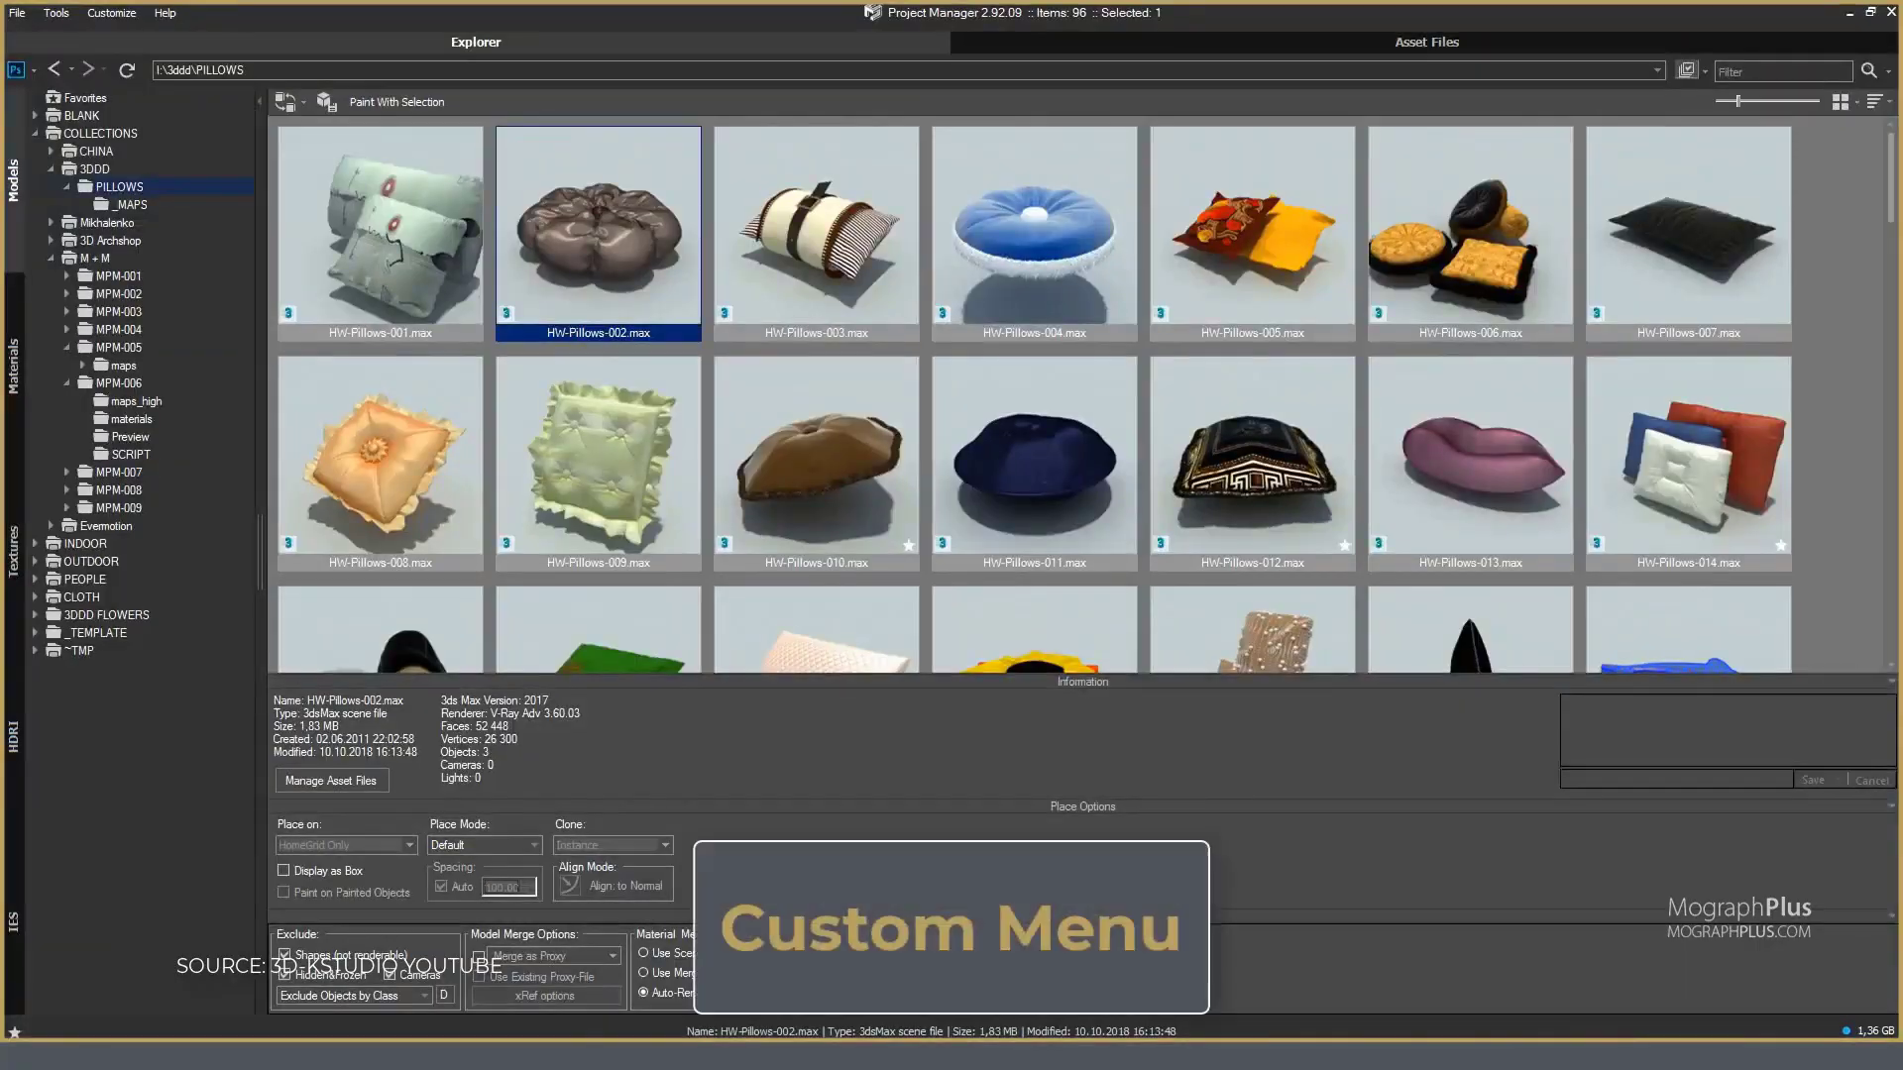
# - Bring up the library options for the pillow model asset
pyautogui.rightClick(634, 257)
pyautogui.moveTo(725, 546)
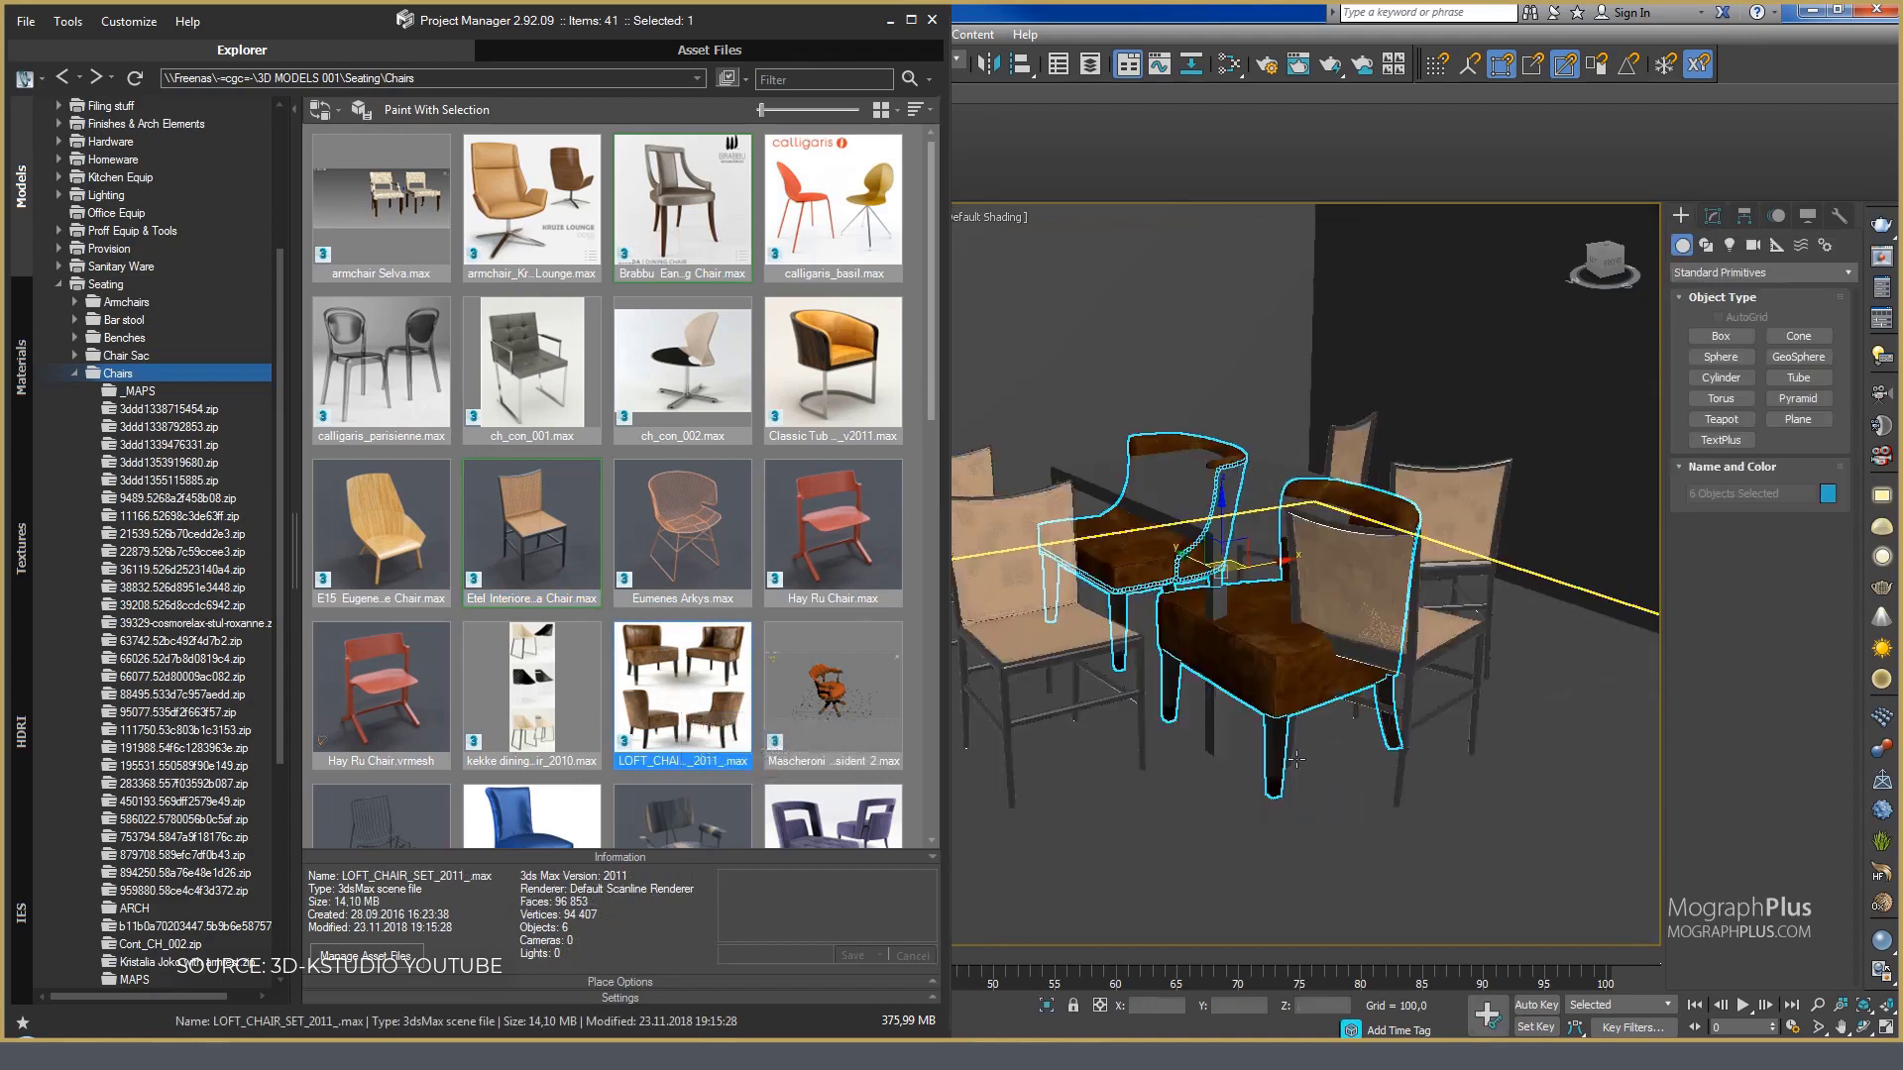
pyautogui.scroll(4, 1316, 631)
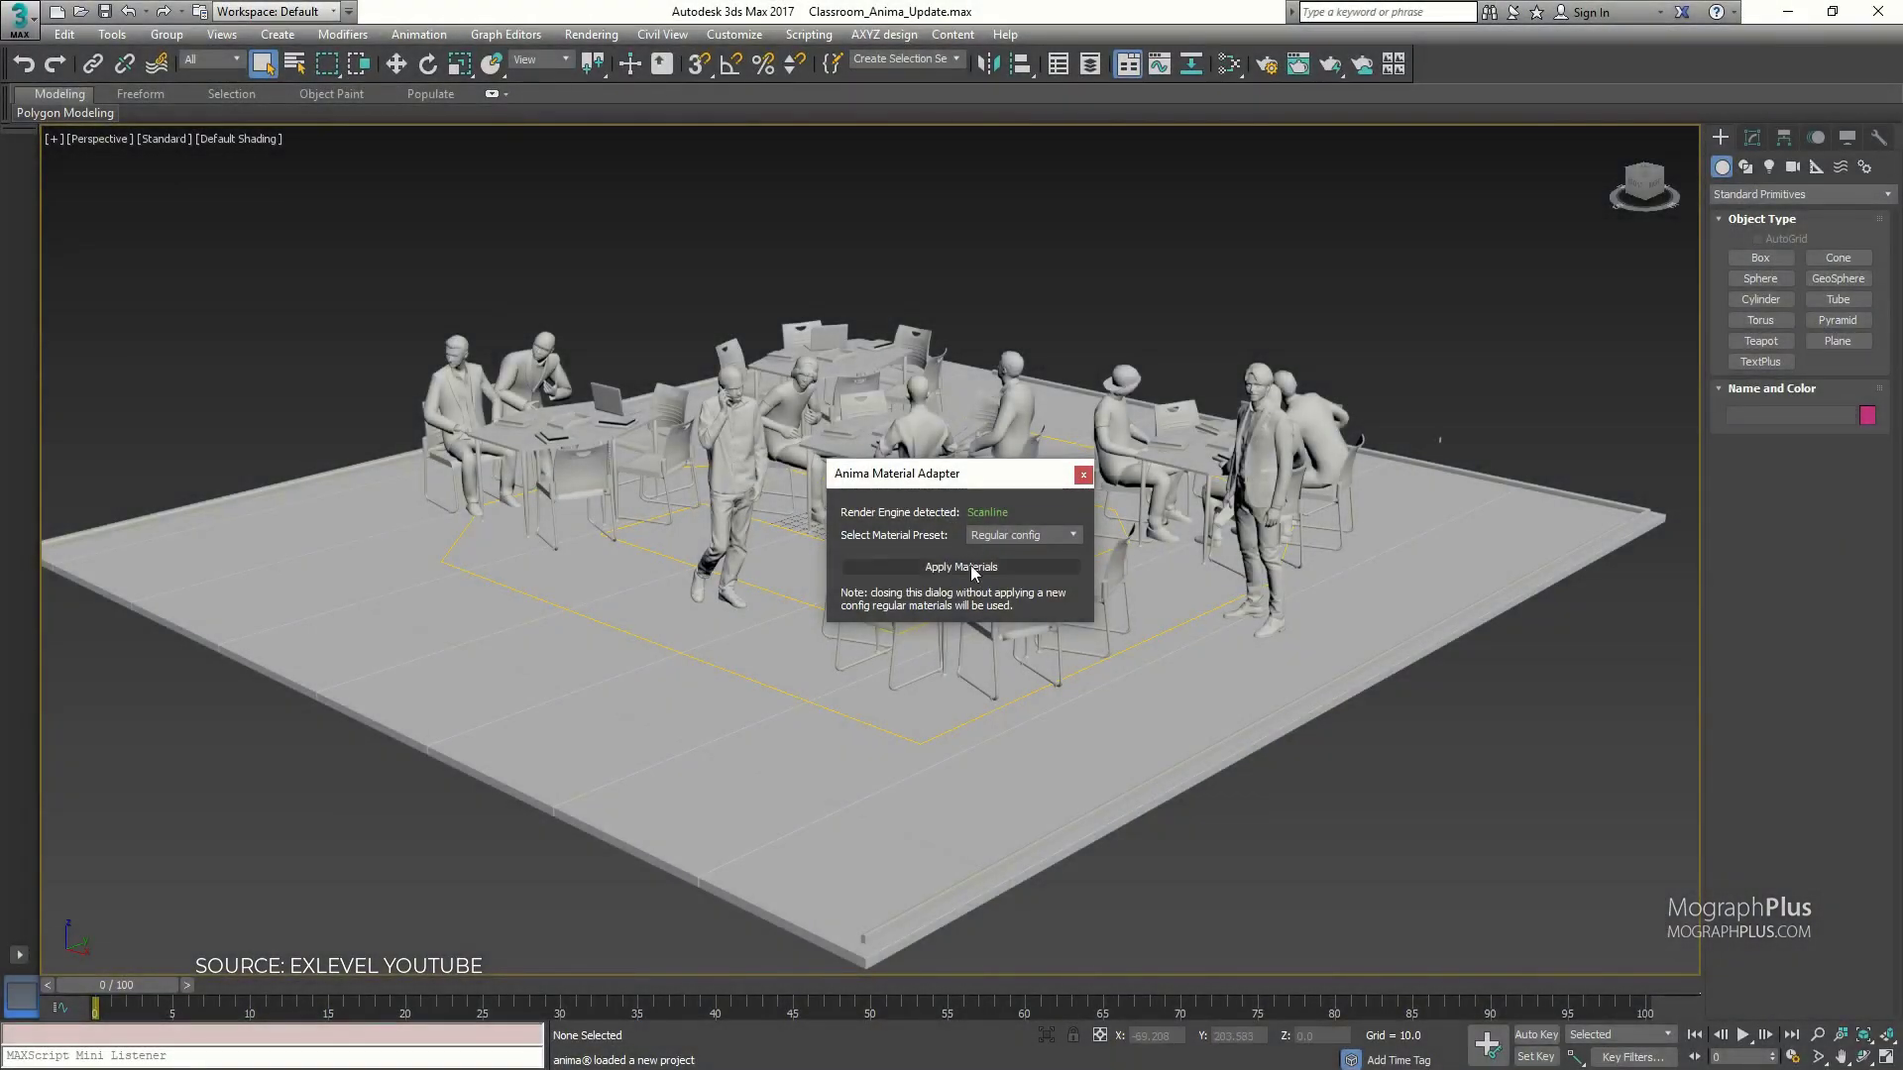
# - Apply materials to the Anima actors and add a woman actor to the classroom
pyautogui.click(971, 568)
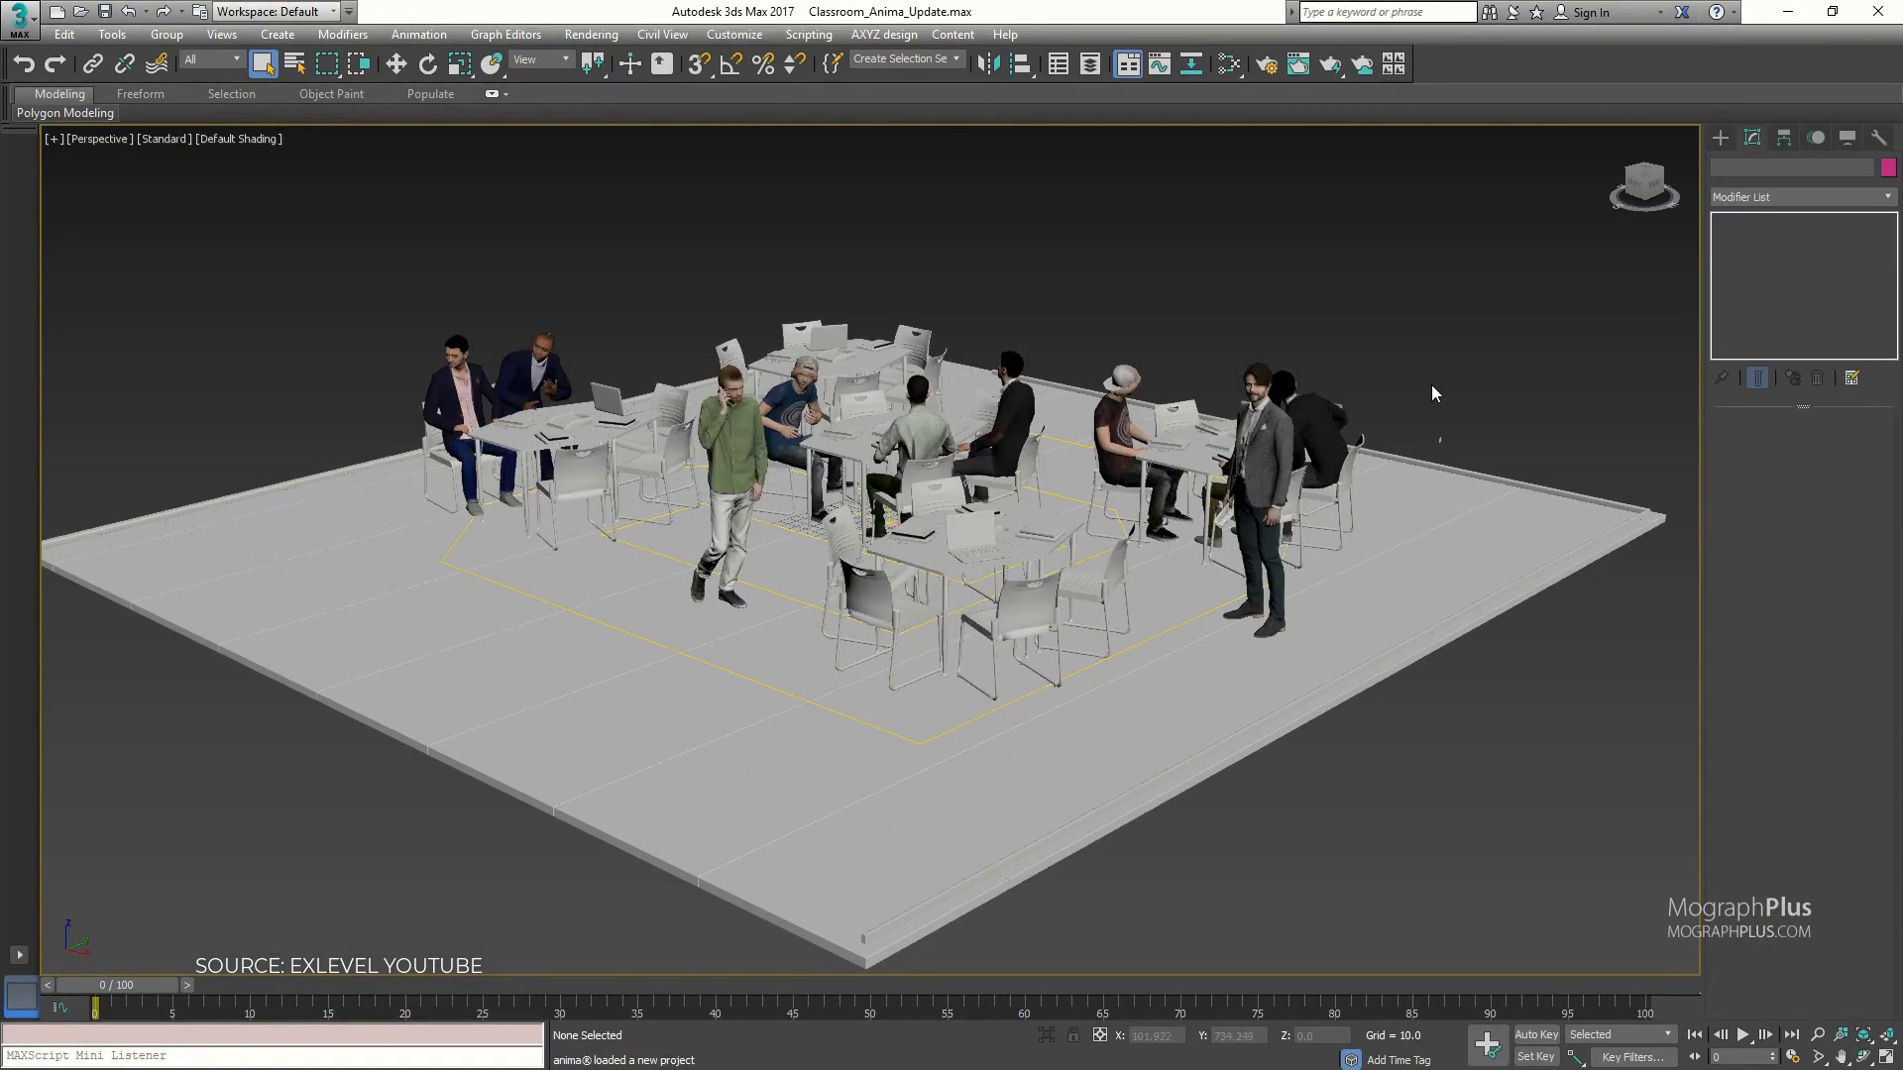
pyautogui.click(1184, 616)
pyautogui.scroll(-5, 1736, 684)
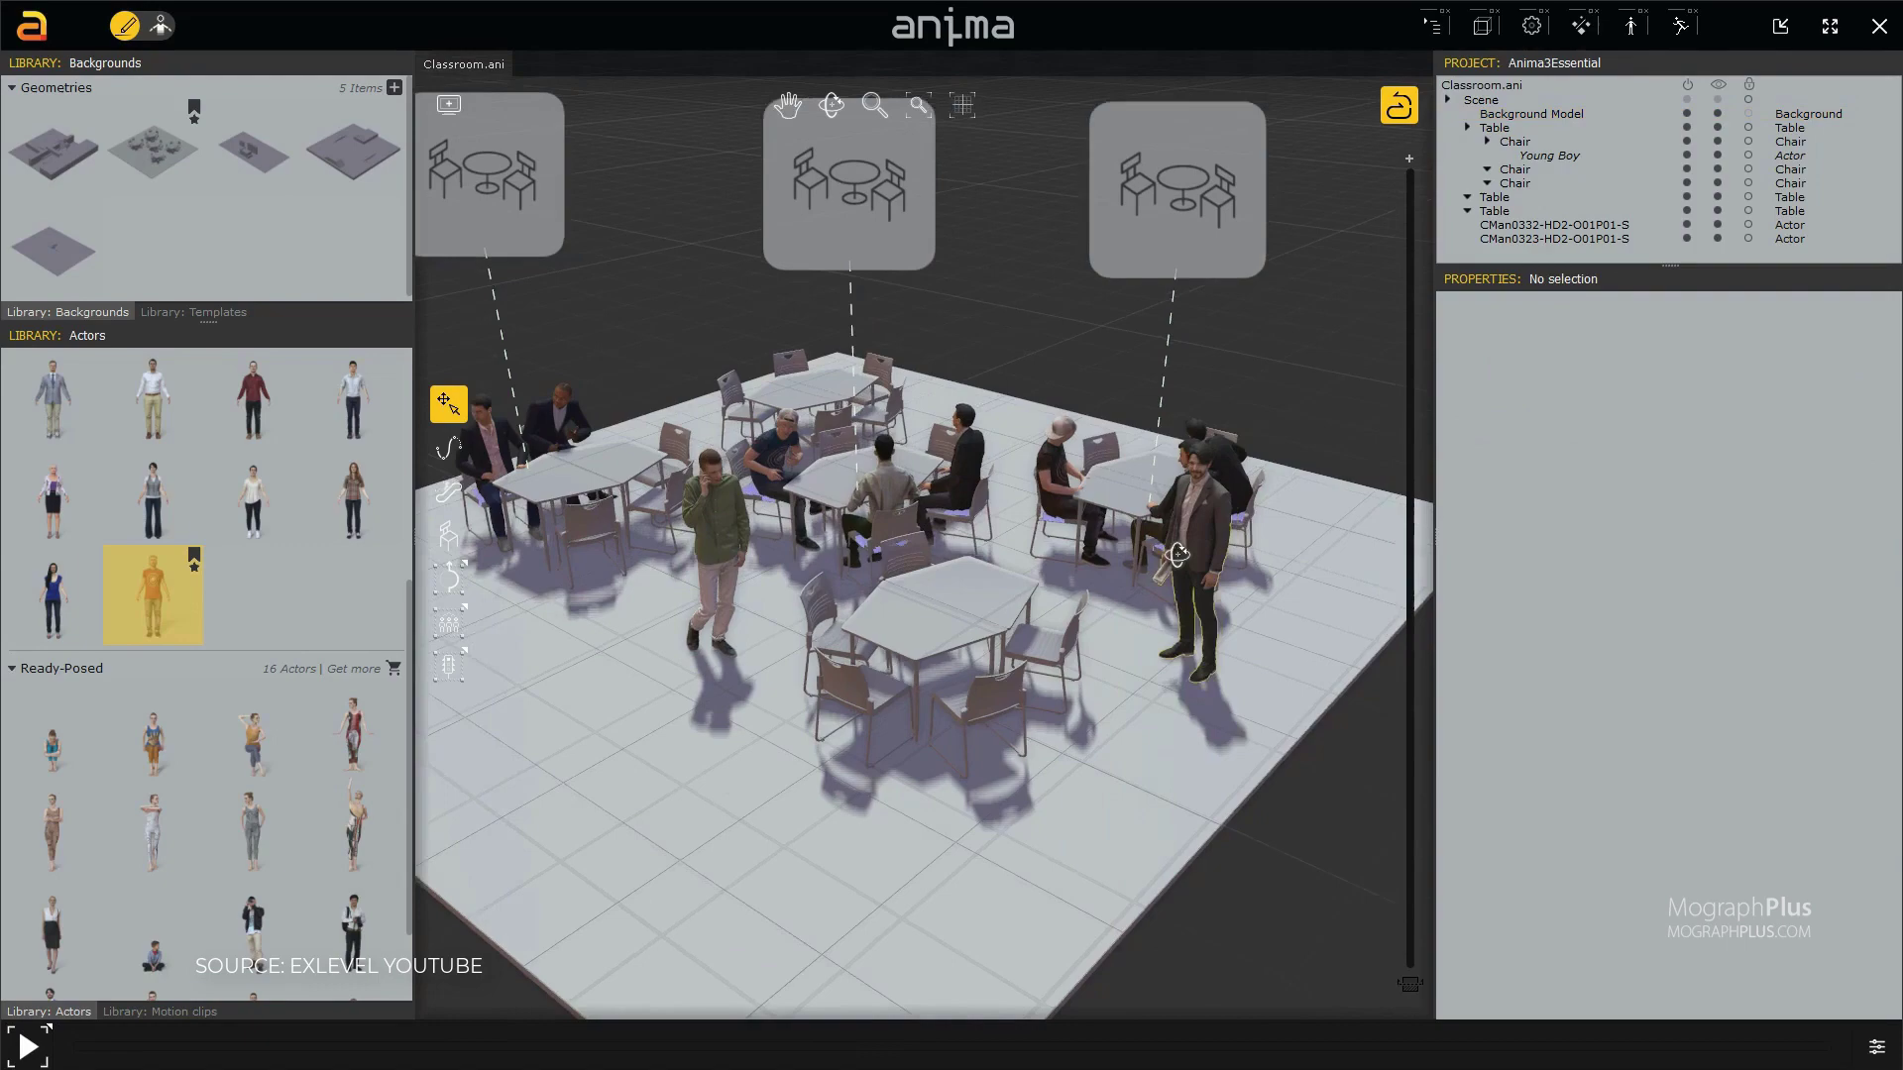
pyautogui.moveTo(253, 907); pyautogui.dragTo(1239, 645)
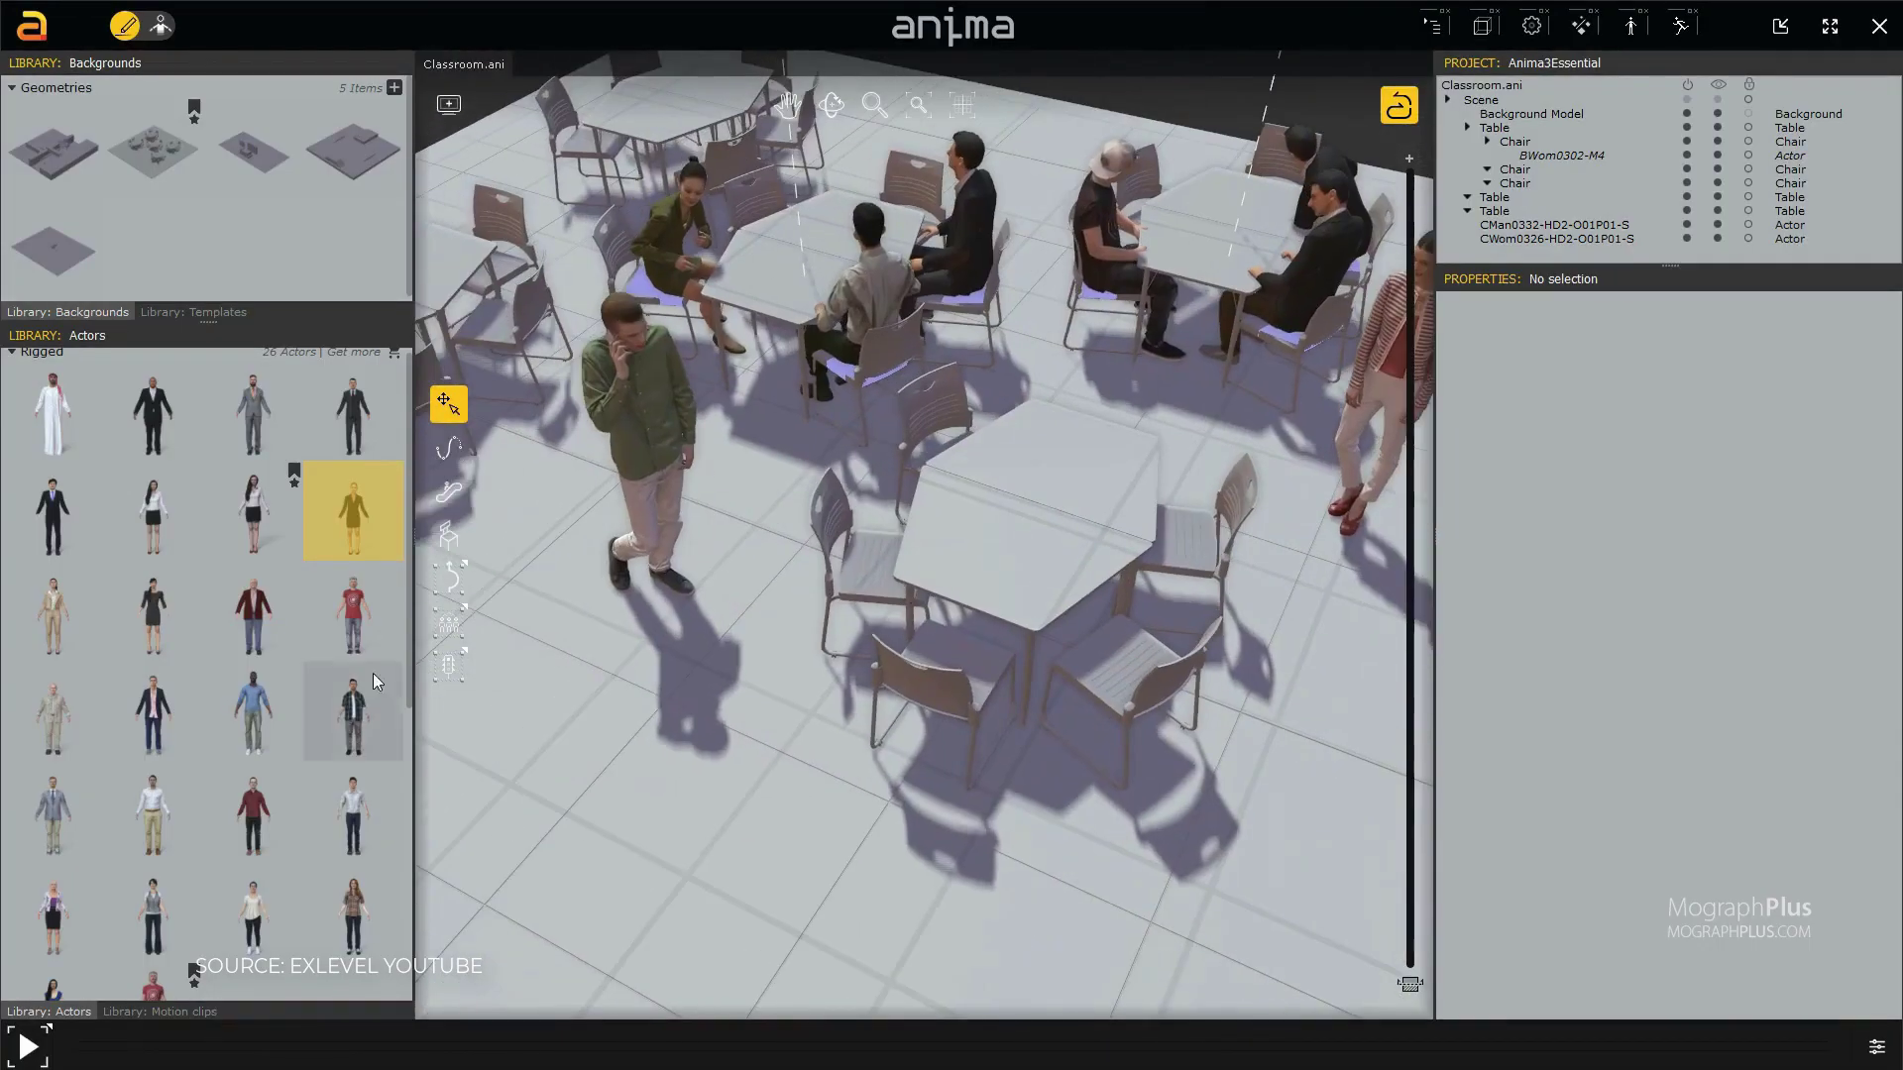
# - Place a table among the classroom chairs and seat an actor on a chair
pyautogui.click(448, 535)
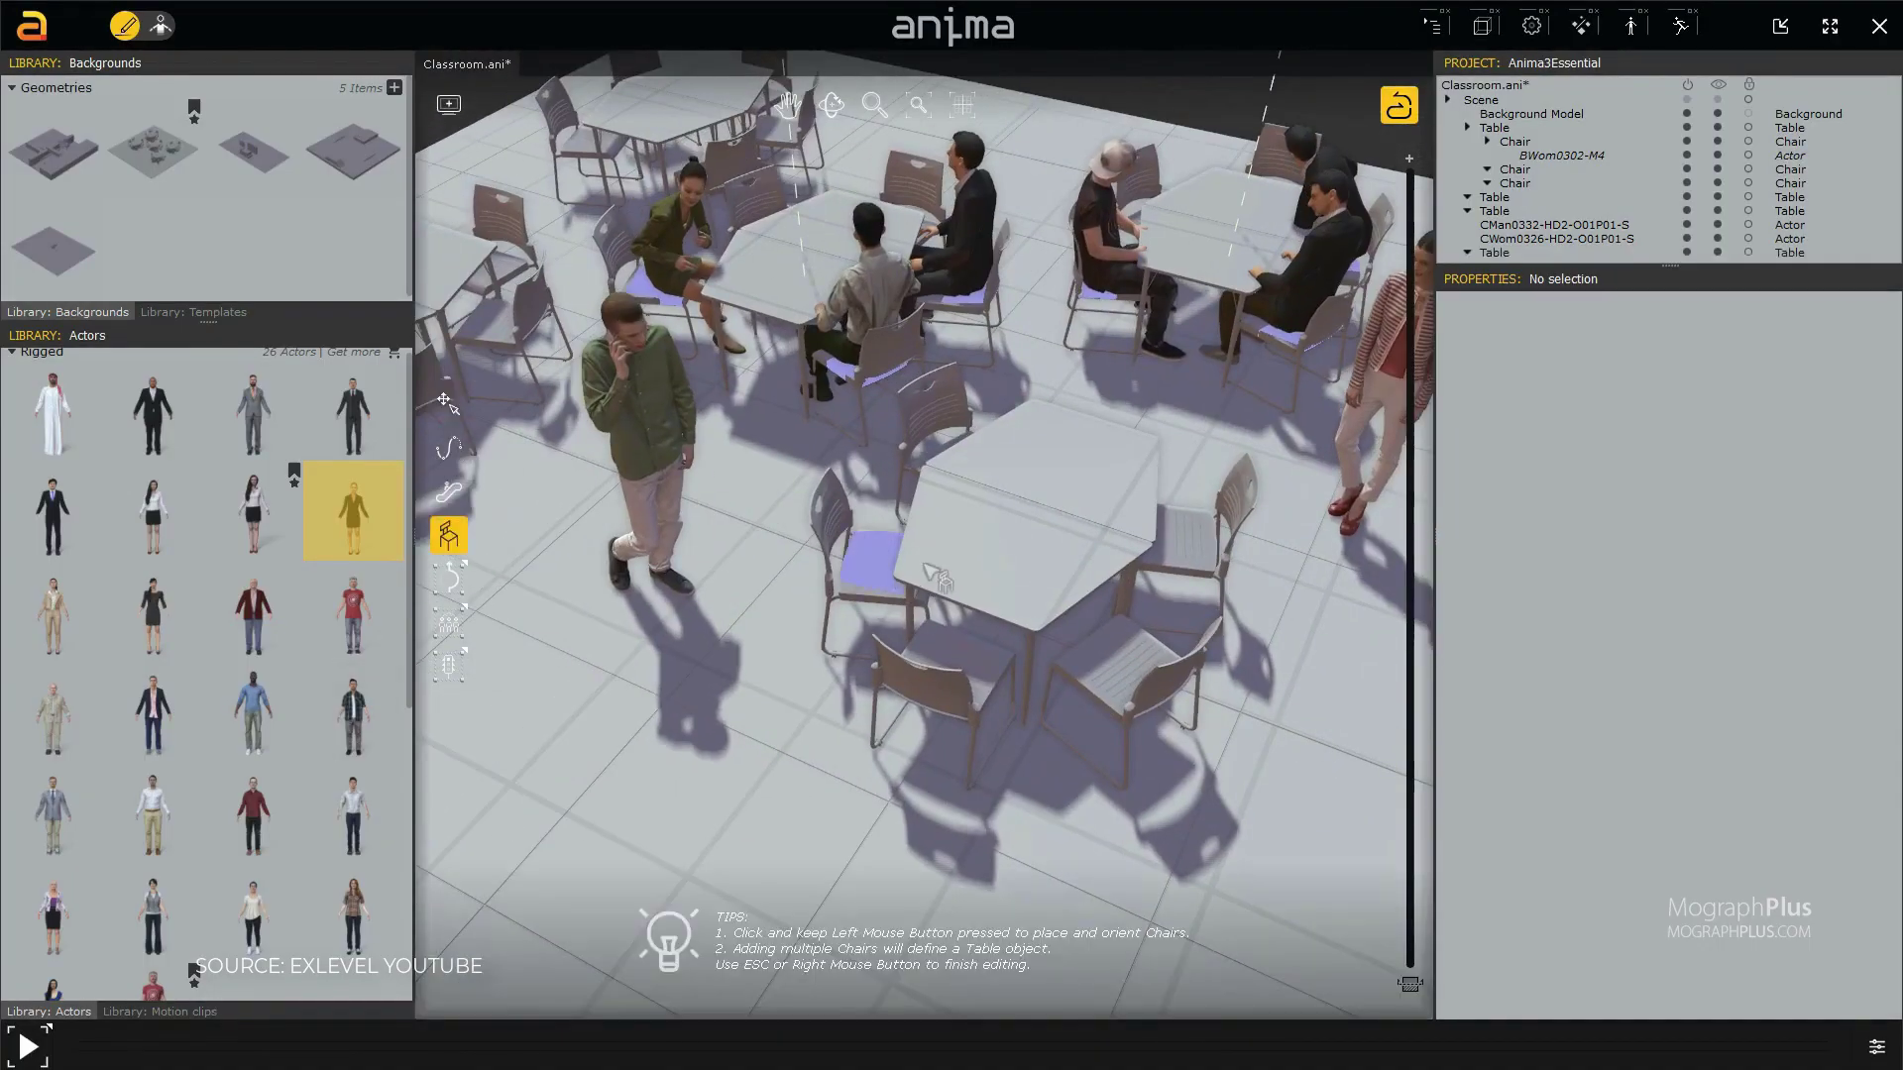
pyautogui.click(976, 594)
pyautogui.scroll(-2, 161, 641)
pyautogui.moveTo(161, 640); pyautogui.dragTo(922, 635)
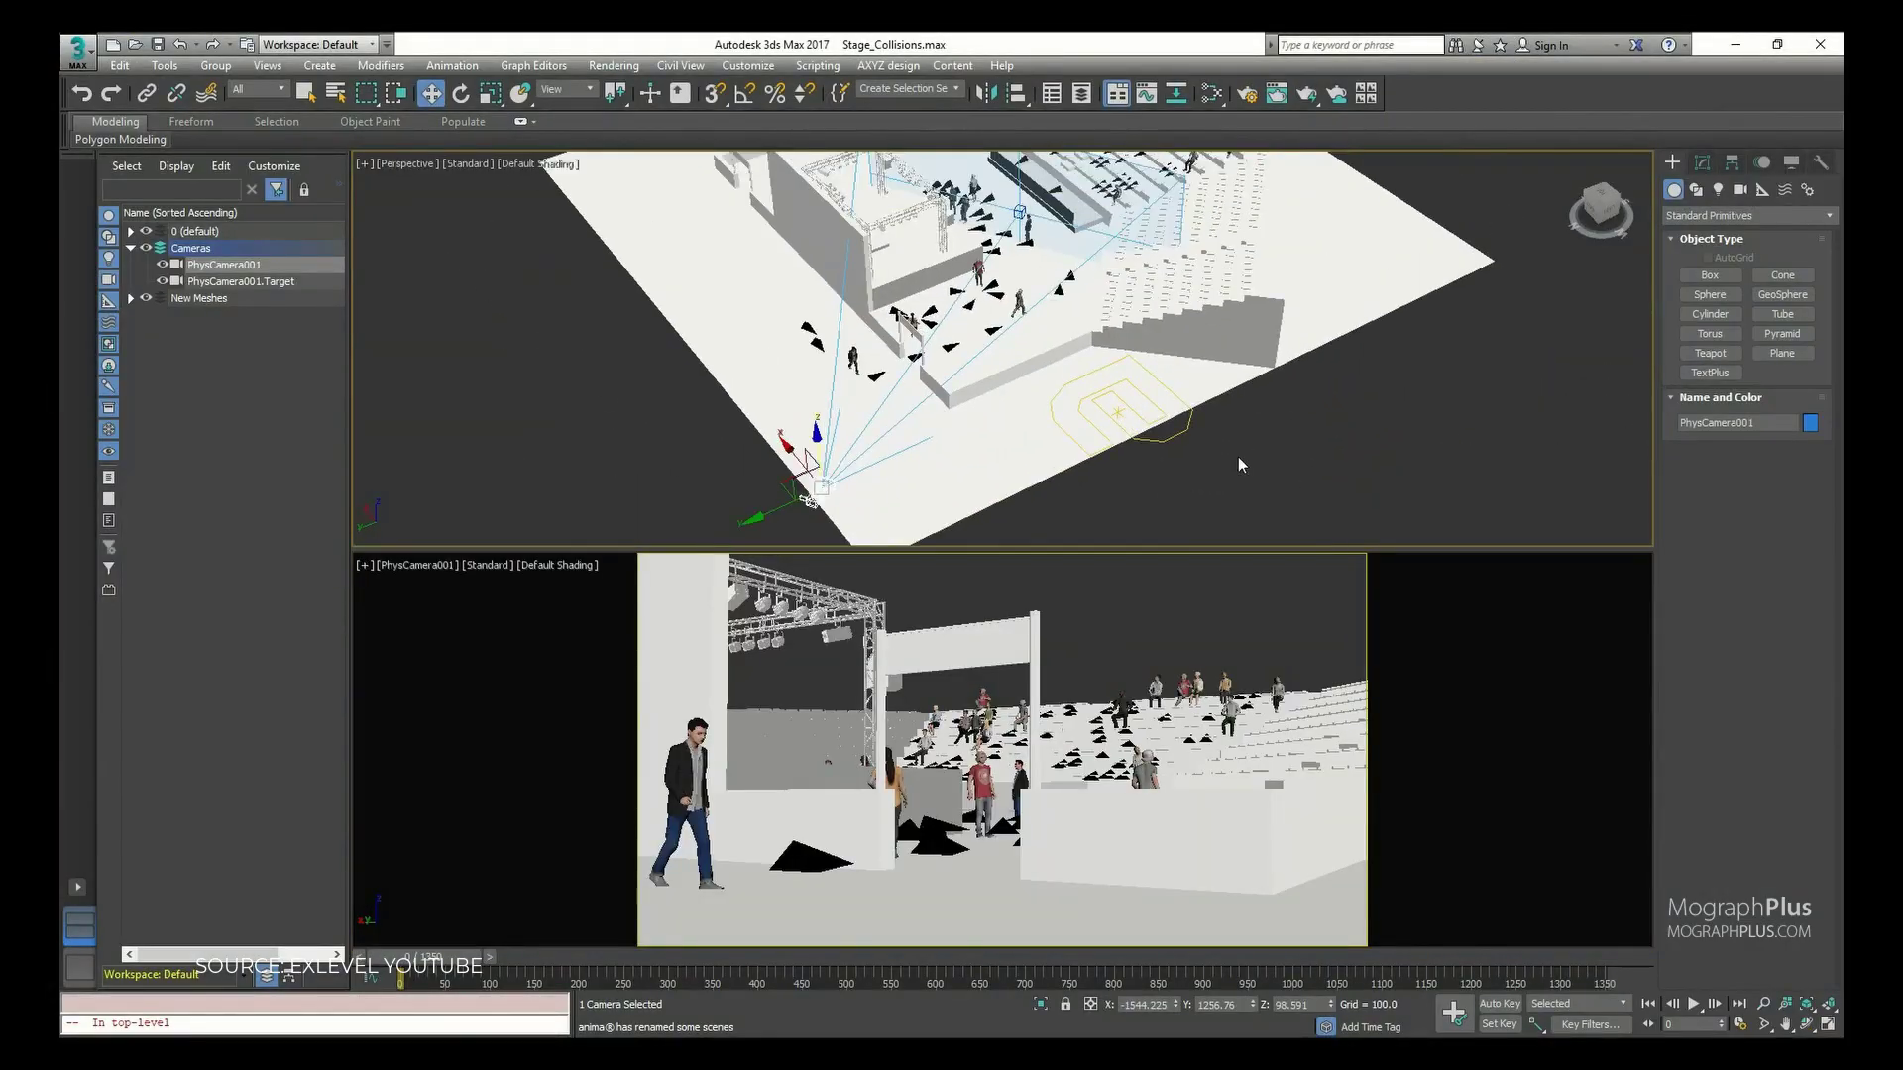
# - View the arena through the ground-level scene camera and play the crowd walking animation
pyautogui.keyDown('alt'); pyautogui.moveTo(1239, 464); pyautogui.dragTo(1058, 479, button='middle'); pyautogui.keyUp('alt')
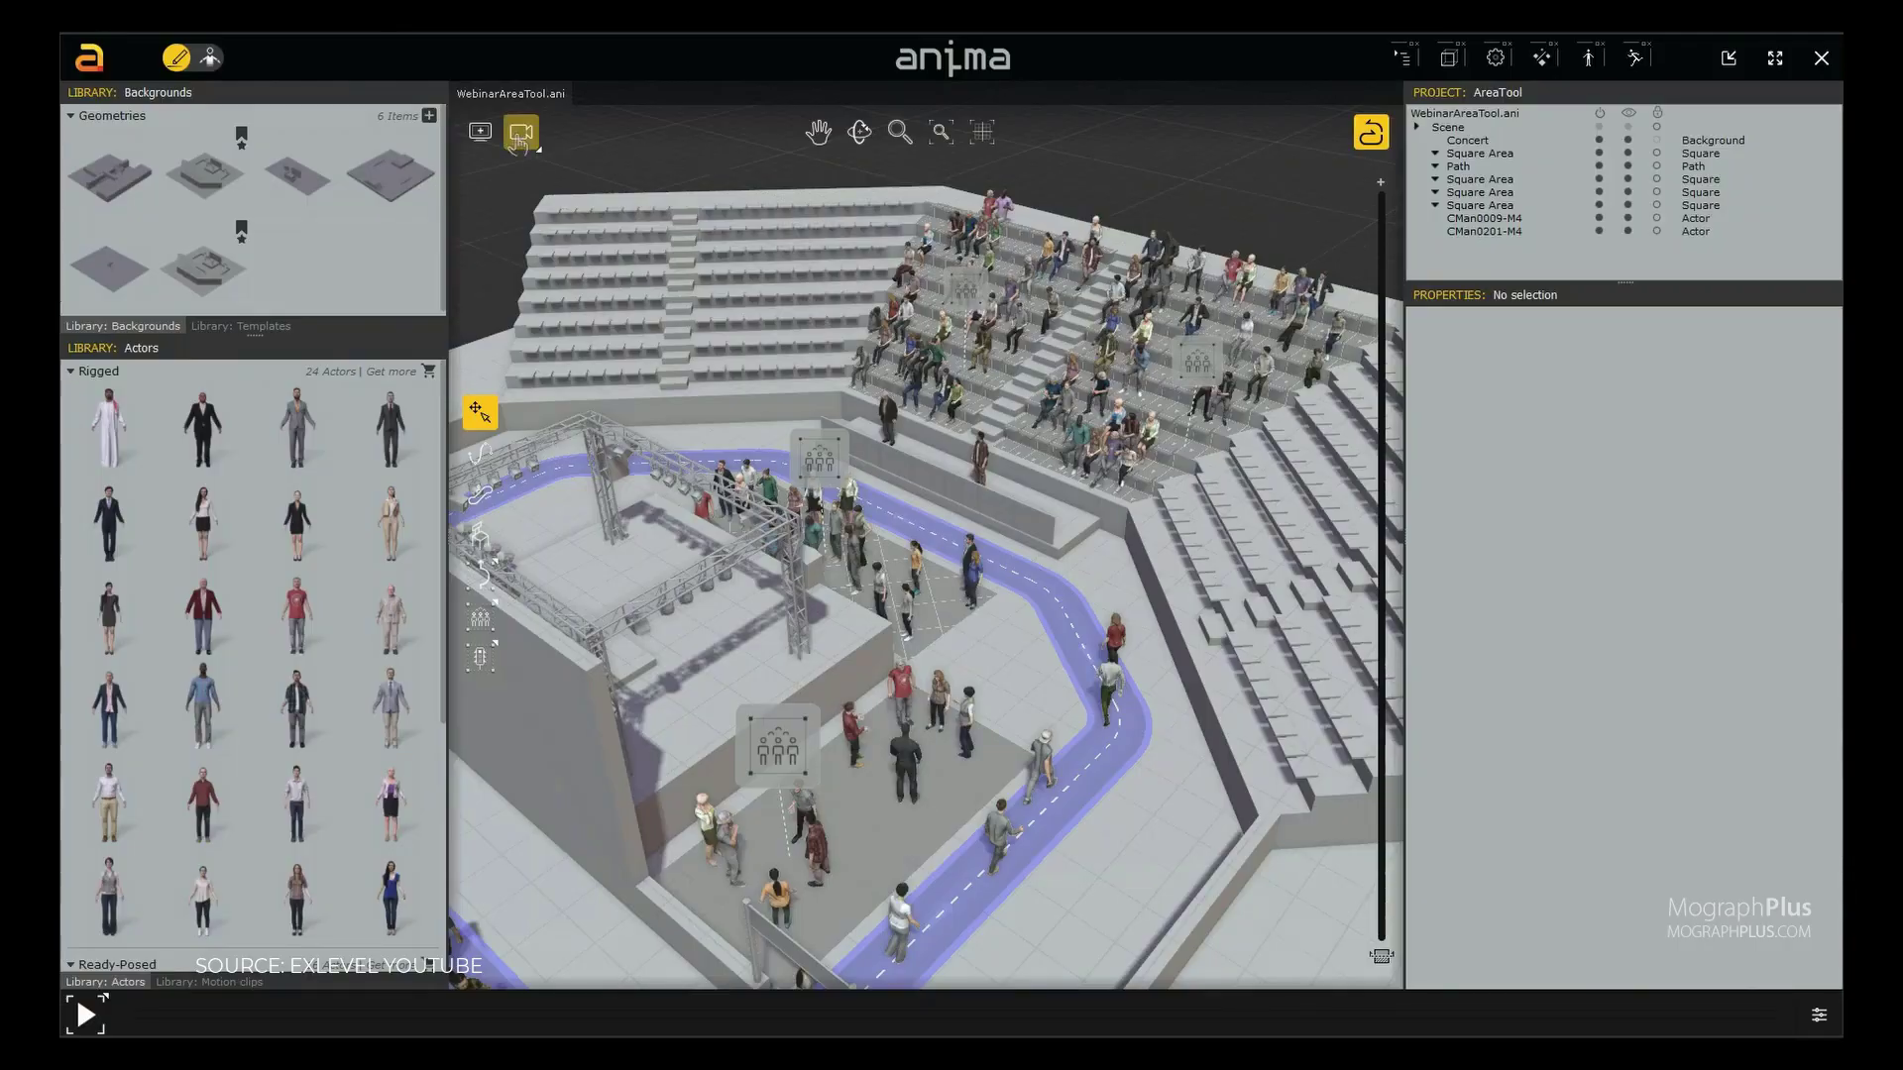
pyautogui.click(520, 133)
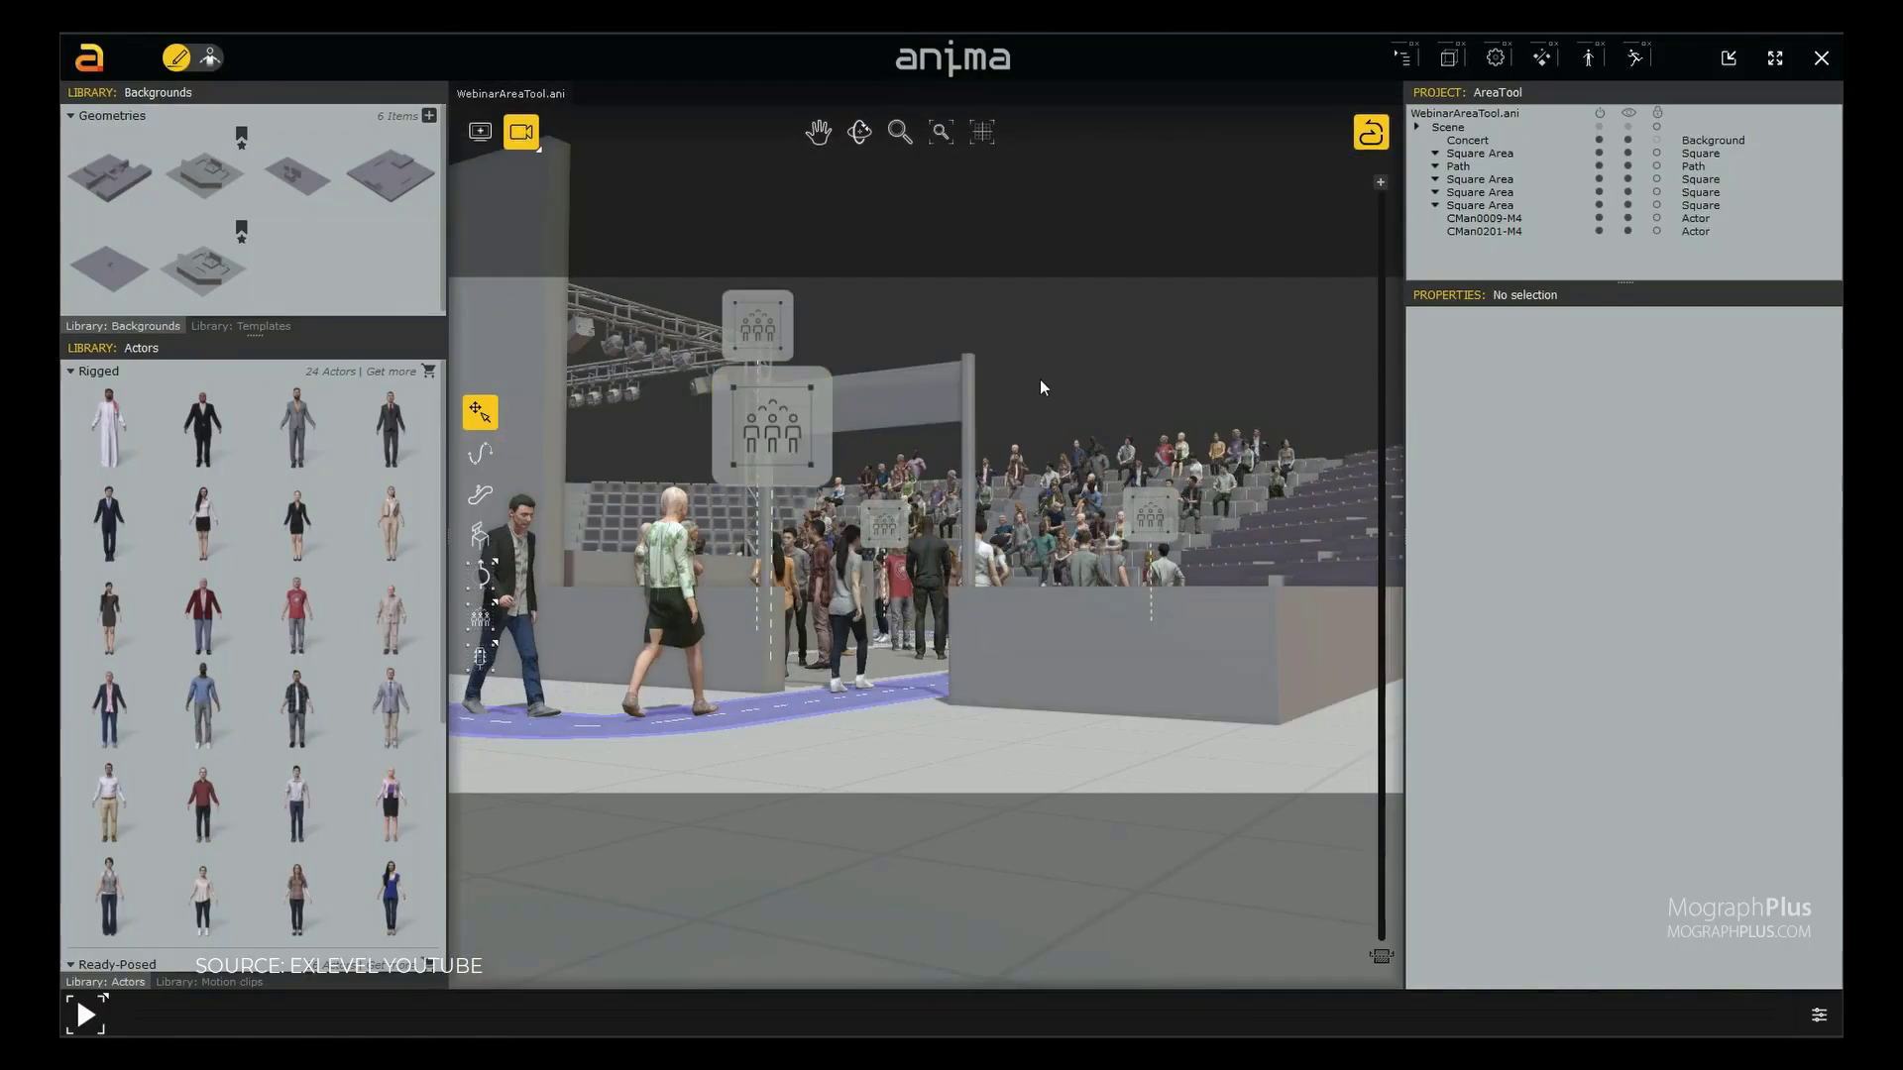
pyautogui.press('space')
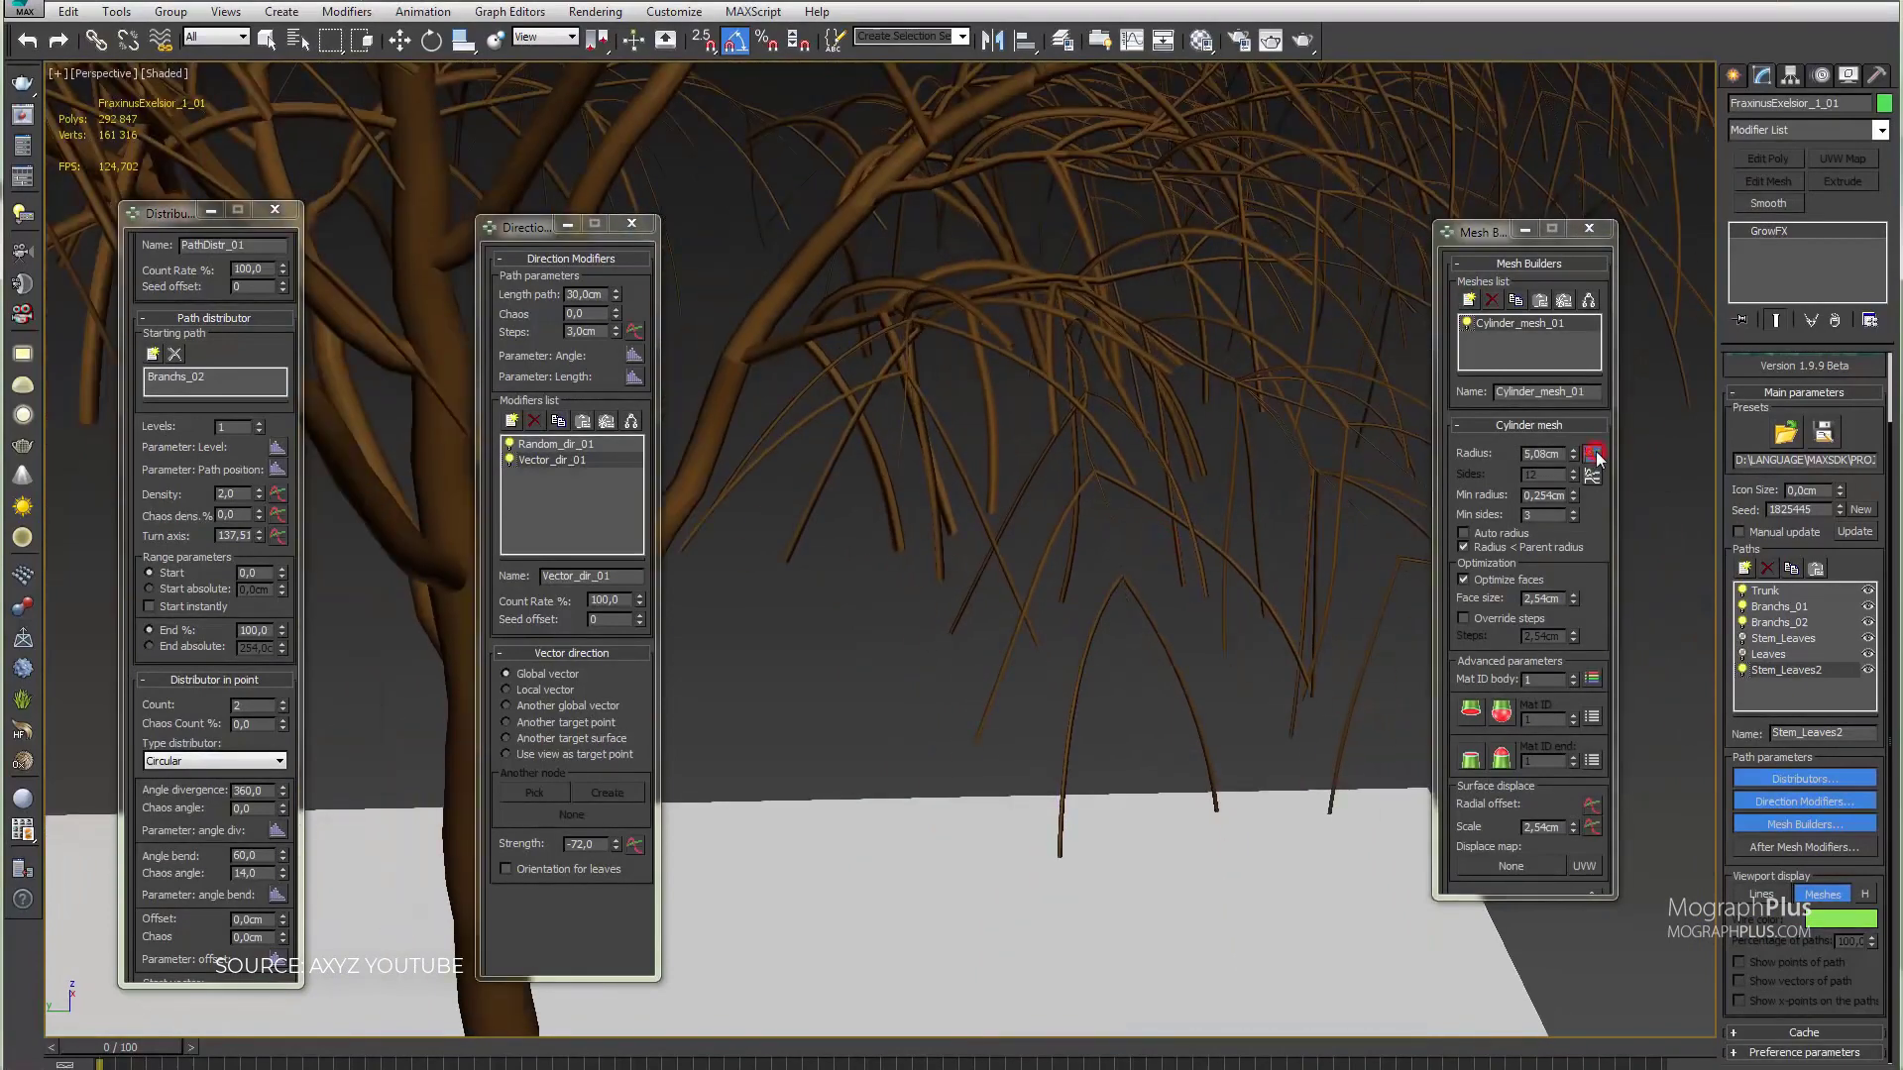
# - Add a Vector orientation modifier to the leaves with Strength 100 along the Y axis
pyautogui.click(1593, 455)
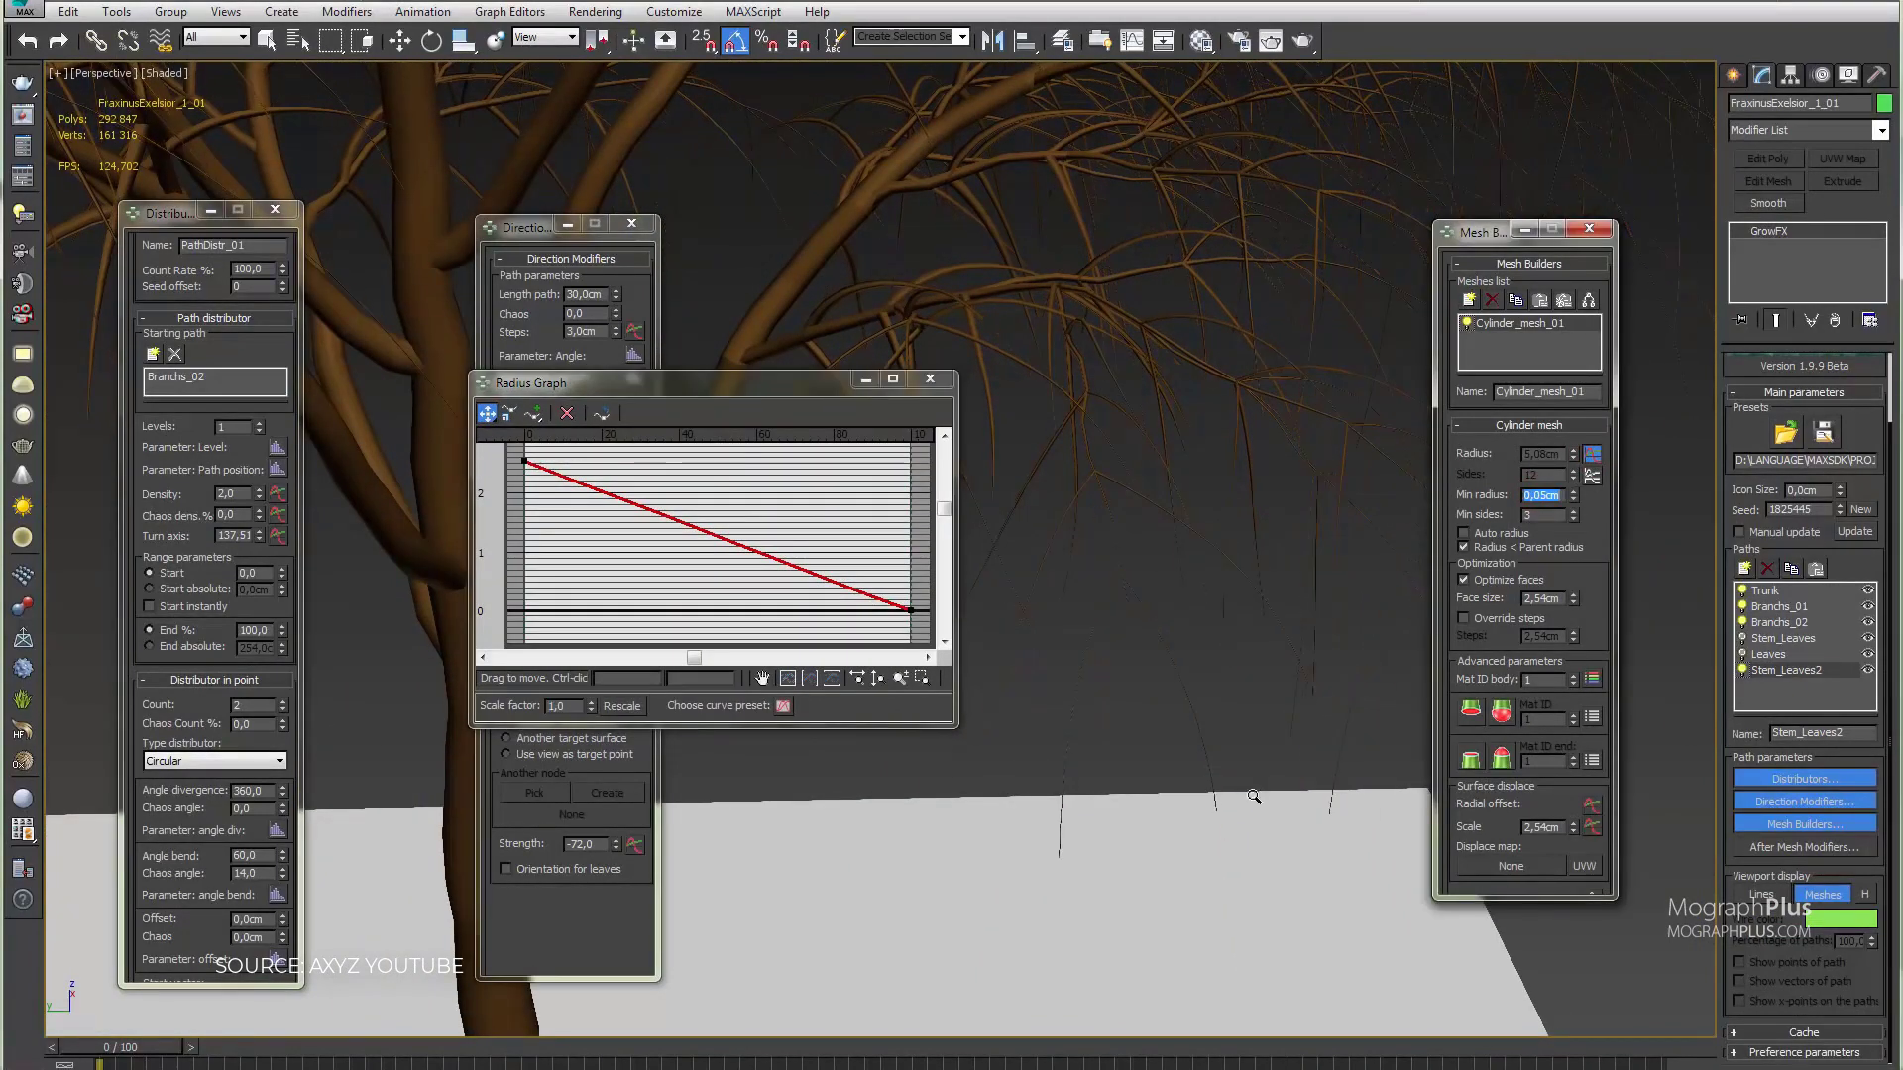
pyautogui.press('F4')
pyautogui.scroll(10, 1217, 713)
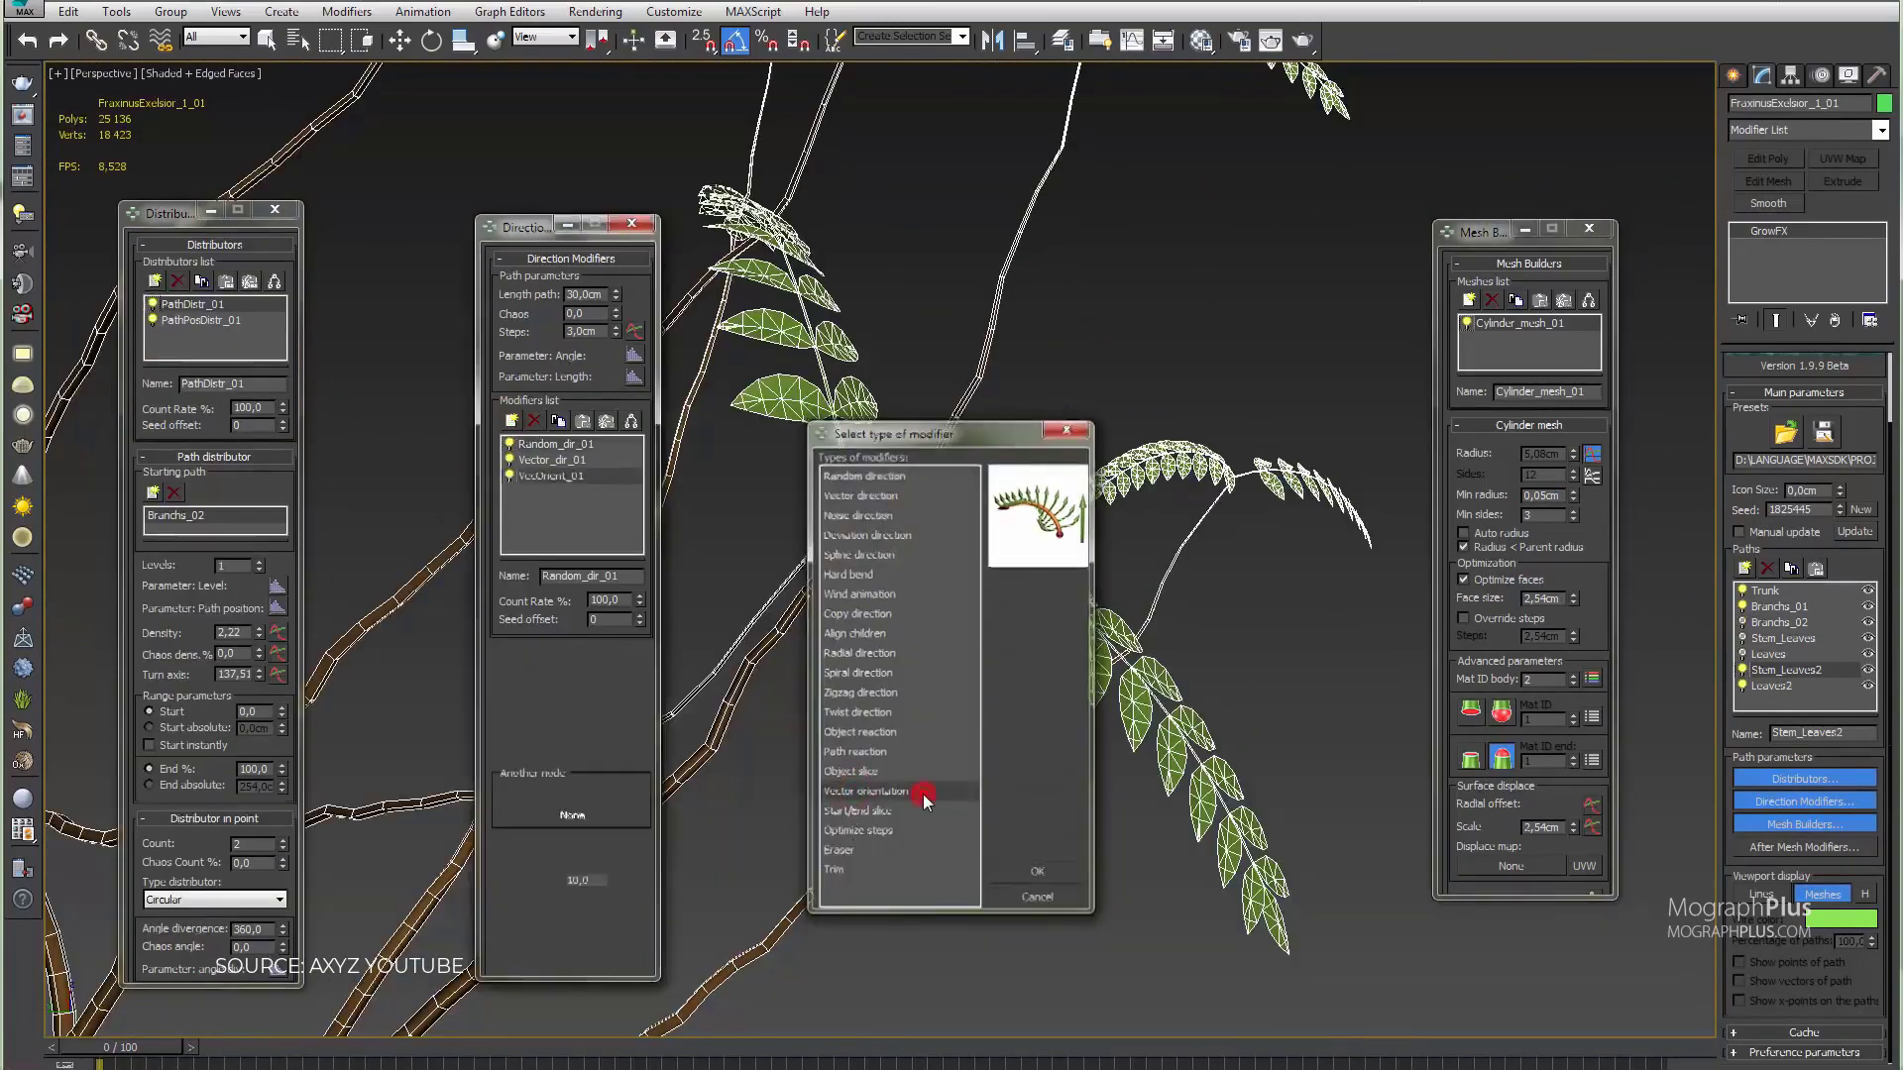
pyautogui.doubleClick(923, 793)
pyautogui.moveTo(616, 876); pyautogui.dragTo(617, 864)
pyautogui.click(507, 856)
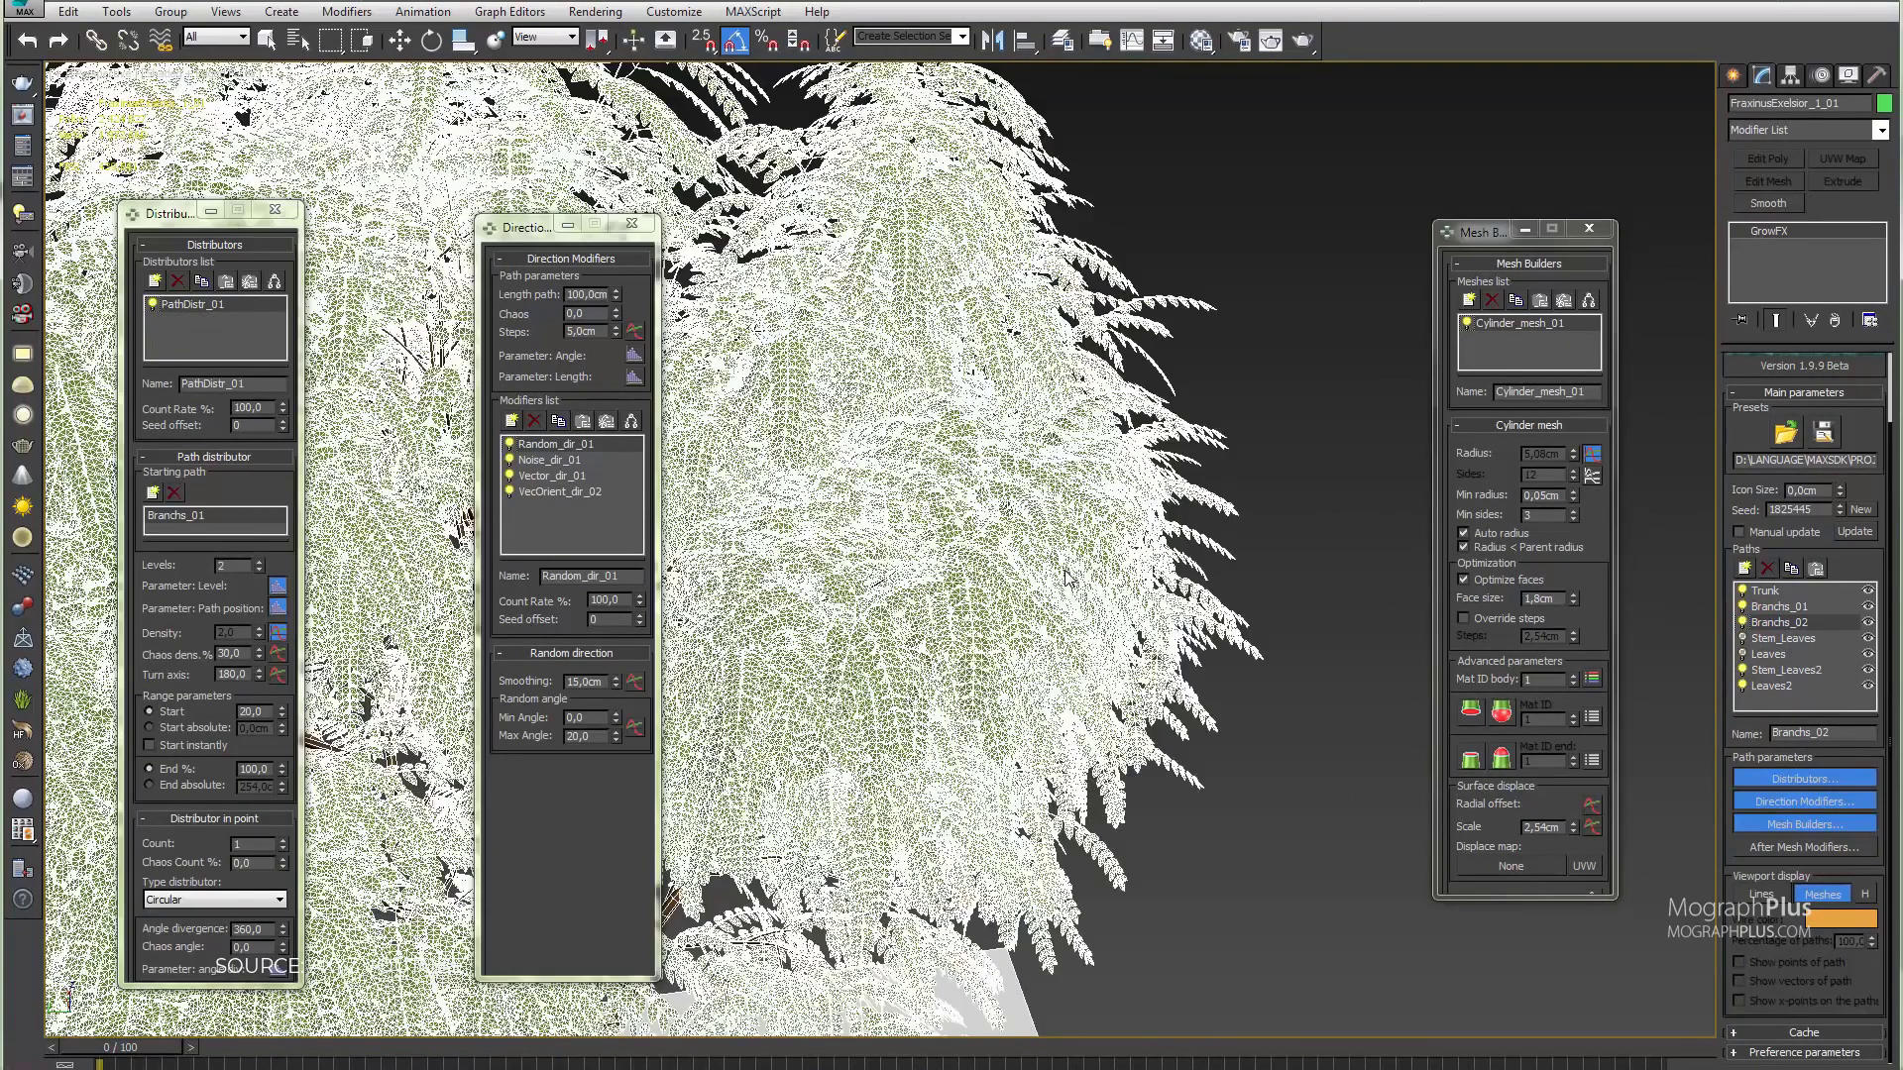
pyautogui.press('F4')
pyautogui.moveTo(1172, 375)
pyautogui.keyDown('ctrl'); pyautogui.keyDown('alt'); pyautogui.mouseDown(button='middle')
pyautogui.moveTo(1175, 433)
pyautogui.moveTo(1051, 694)
pyautogui.moveTo(1020, 680)
pyautogui.moveTo(1020, 552)
pyautogui.mouseUp(button='middle'); pyautogui.keyUp('alt'); pyautogui.keyUp('ctrl')
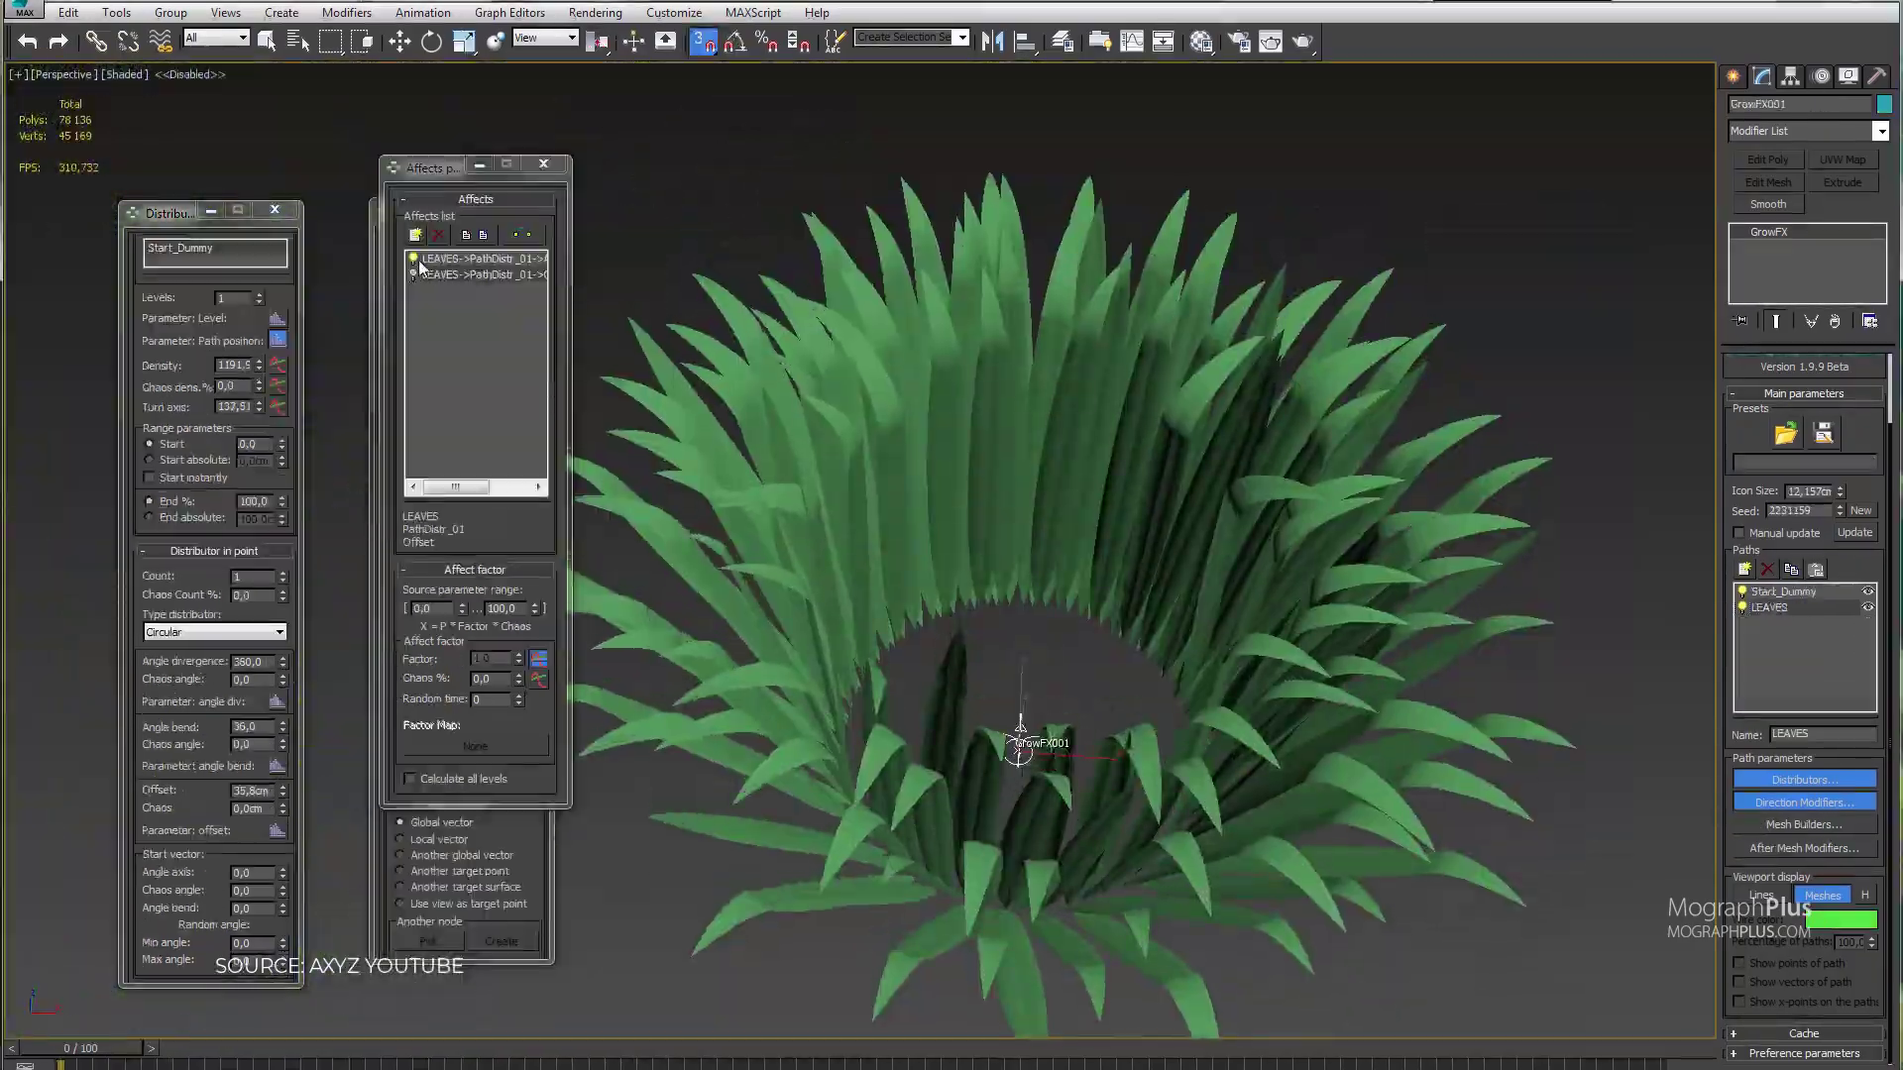
# - Enable the grass's second affect, bend its factor curve, lower Offset and raise Density
pyautogui.click(415, 274)
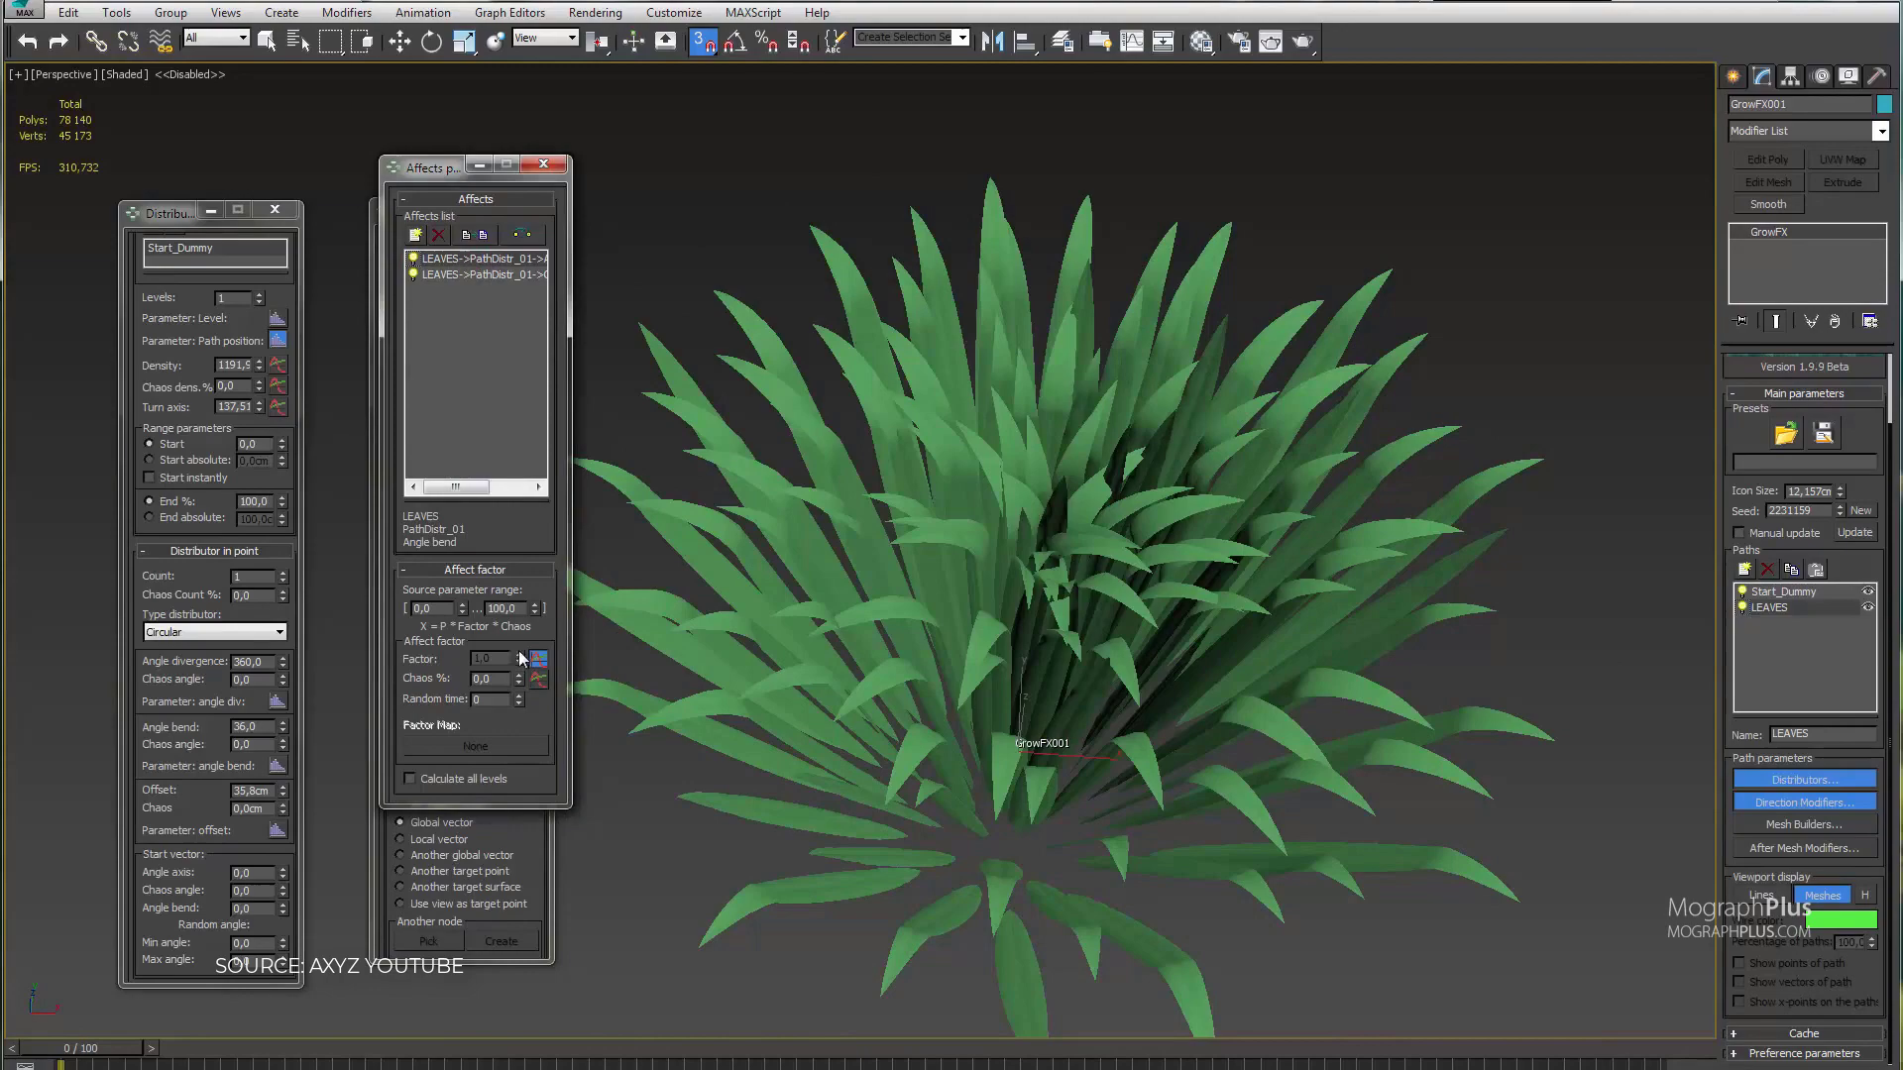
pyautogui.click(537, 658)
pyautogui.moveTo(801, 600)
pyautogui.mouseDown()
pyautogui.moveTo(714, 535)
pyautogui.moveTo(721, 487)
pyautogui.moveTo(806, 589)
pyautogui.mouseUp()
pyautogui.click(821, 370)
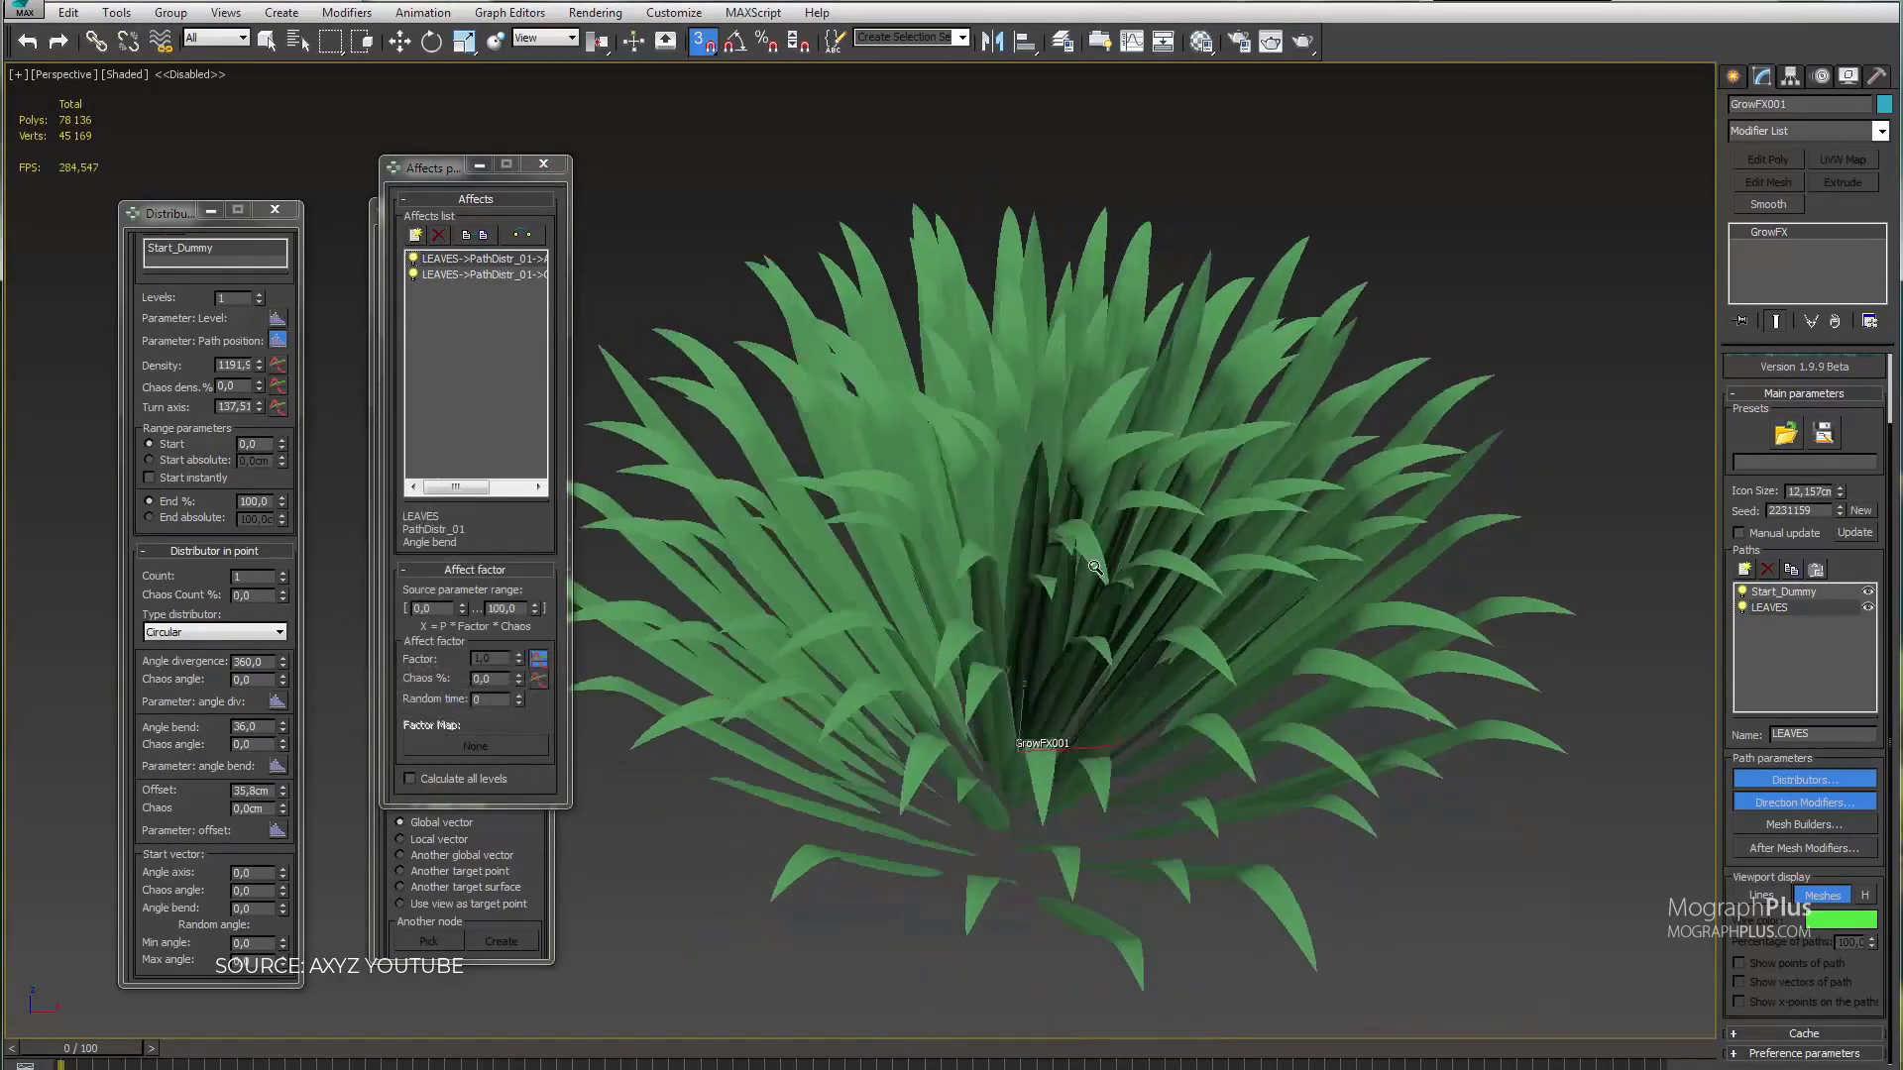
pyautogui.moveTo(282, 790); pyautogui.dragTo(283, 743)
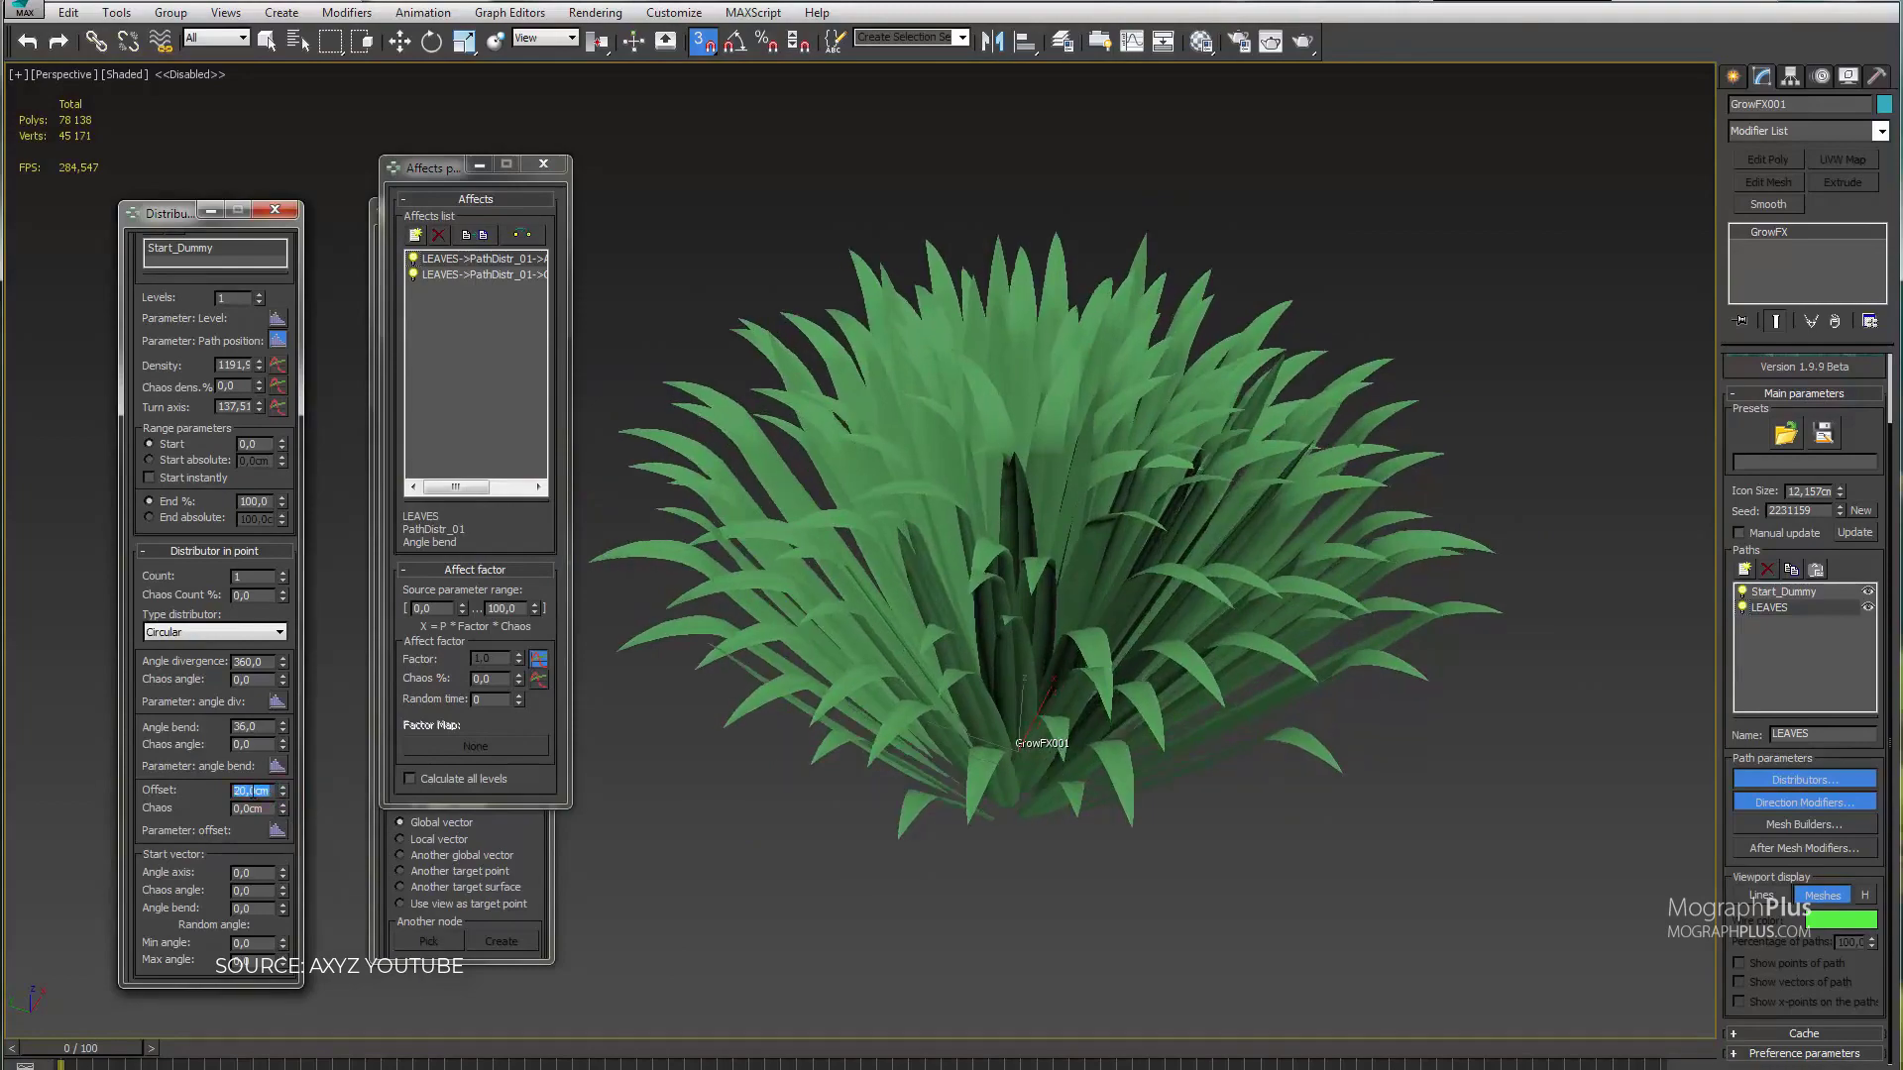
pyautogui.moveTo(252, 370); pyautogui.dragTo(253, 315)
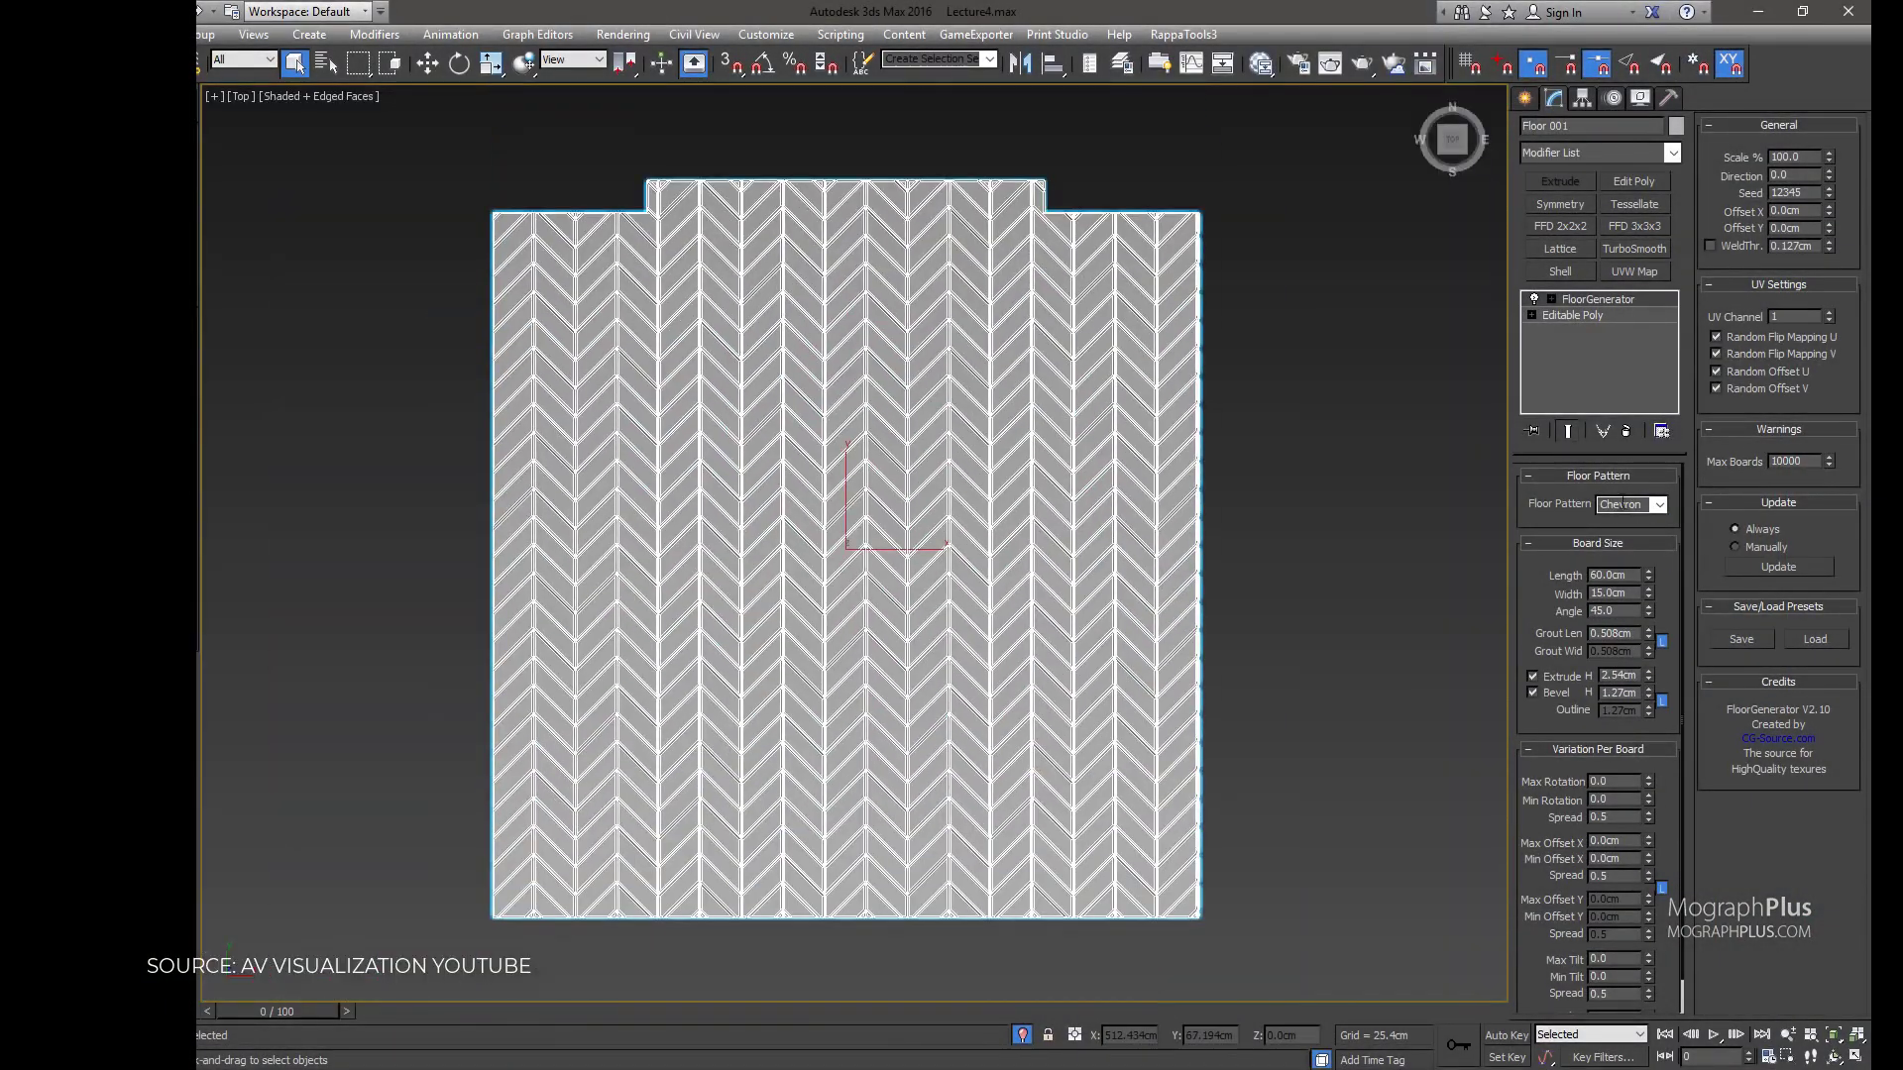
# - Try Basket Weave, Hexagon and Standard floor patterns, then settle on Herringbone
pyautogui.click(1630, 505)
pyautogui.click(1620, 565)
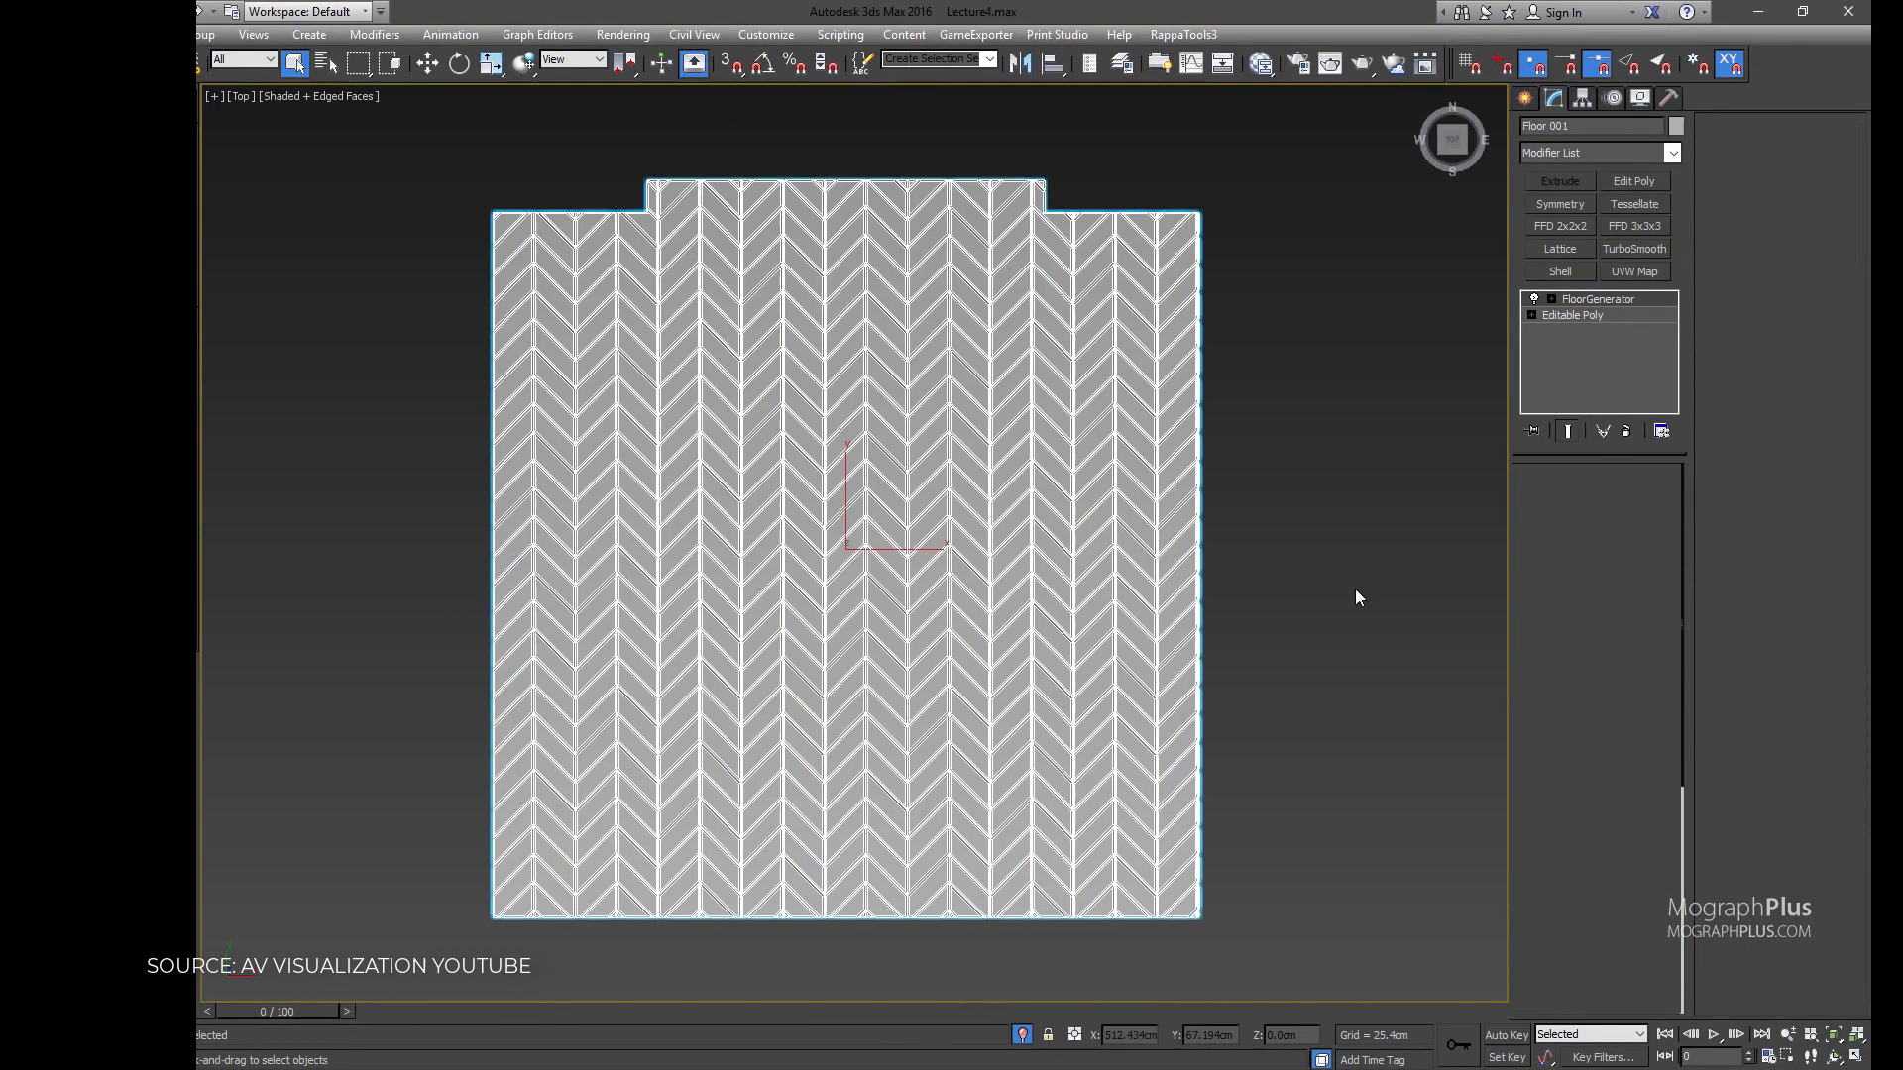
pyautogui.scroll(5, 862, 501)
pyautogui.scroll(-5, 863, 501)
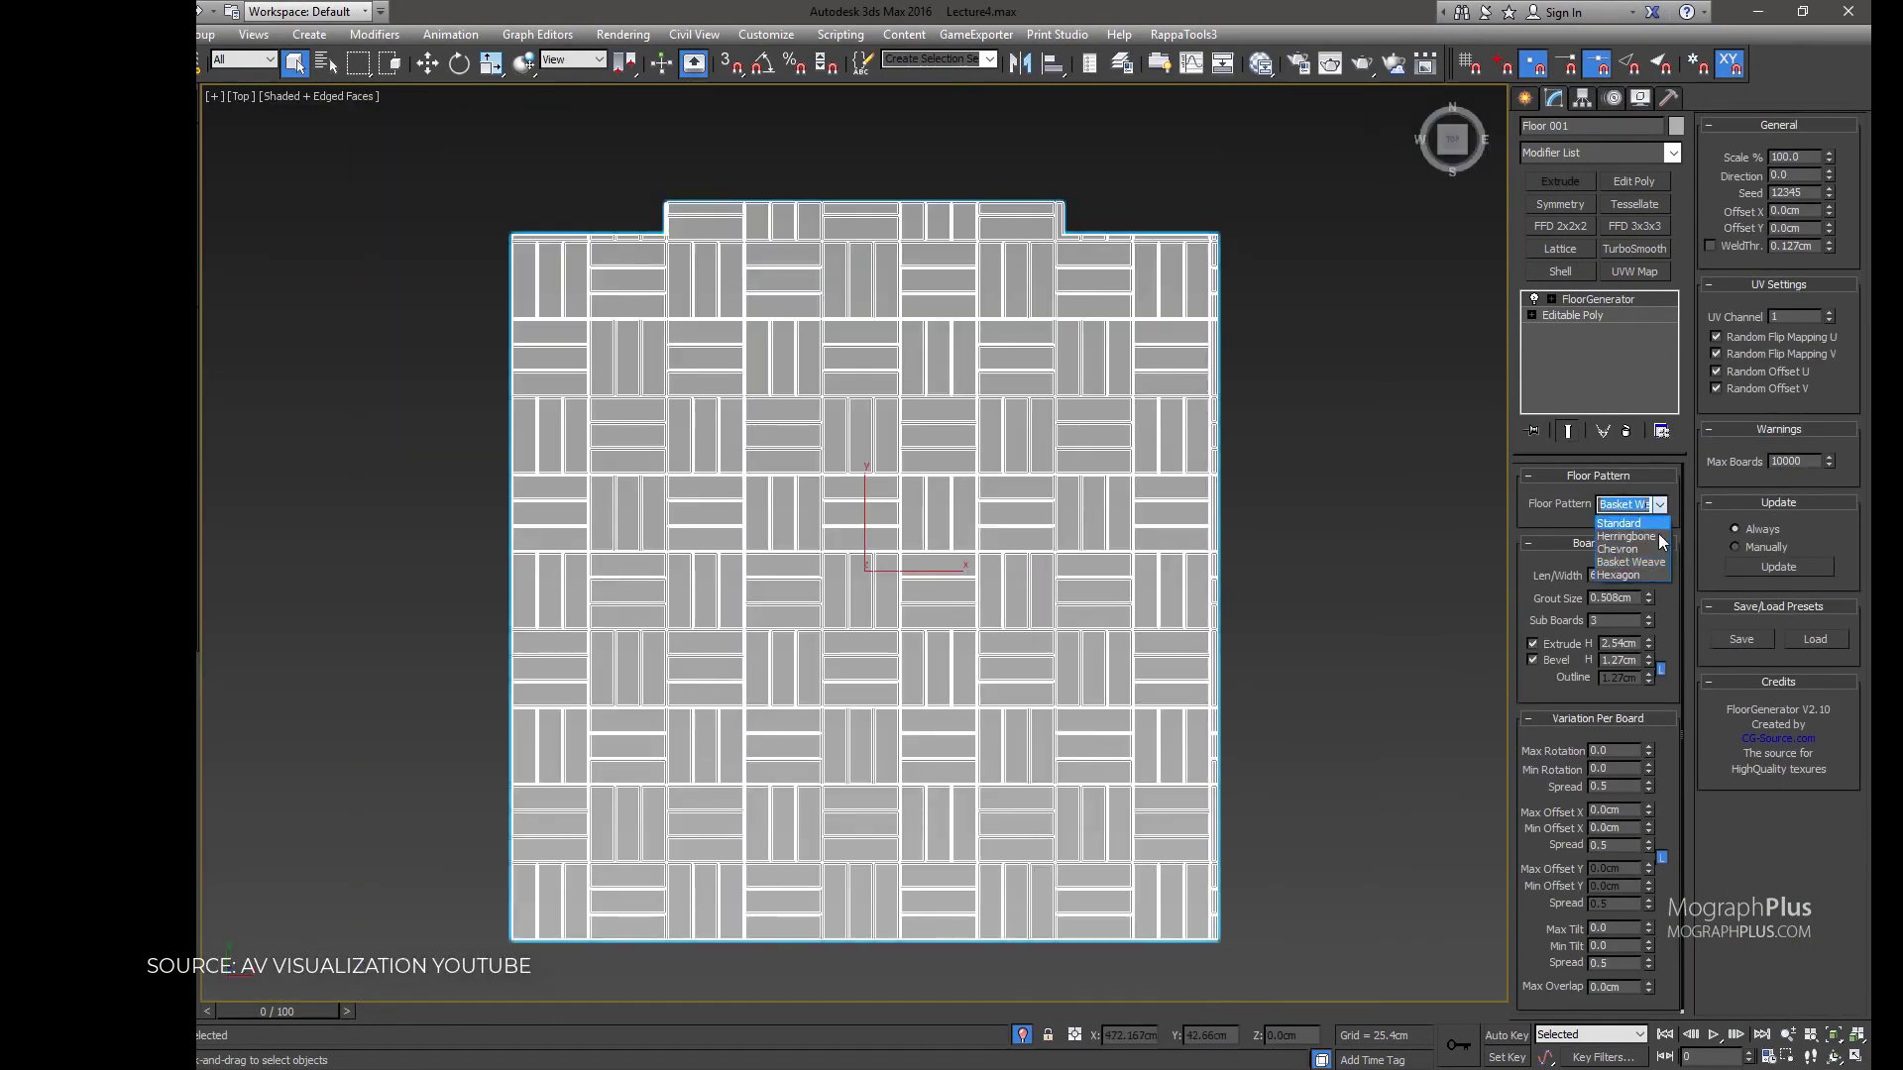
pyautogui.click(1625, 574)
pyautogui.click(1659, 504)
pyautogui.press('Up')
pyautogui.press('Up')
pyautogui.press('Up')
pyautogui.press('Up')
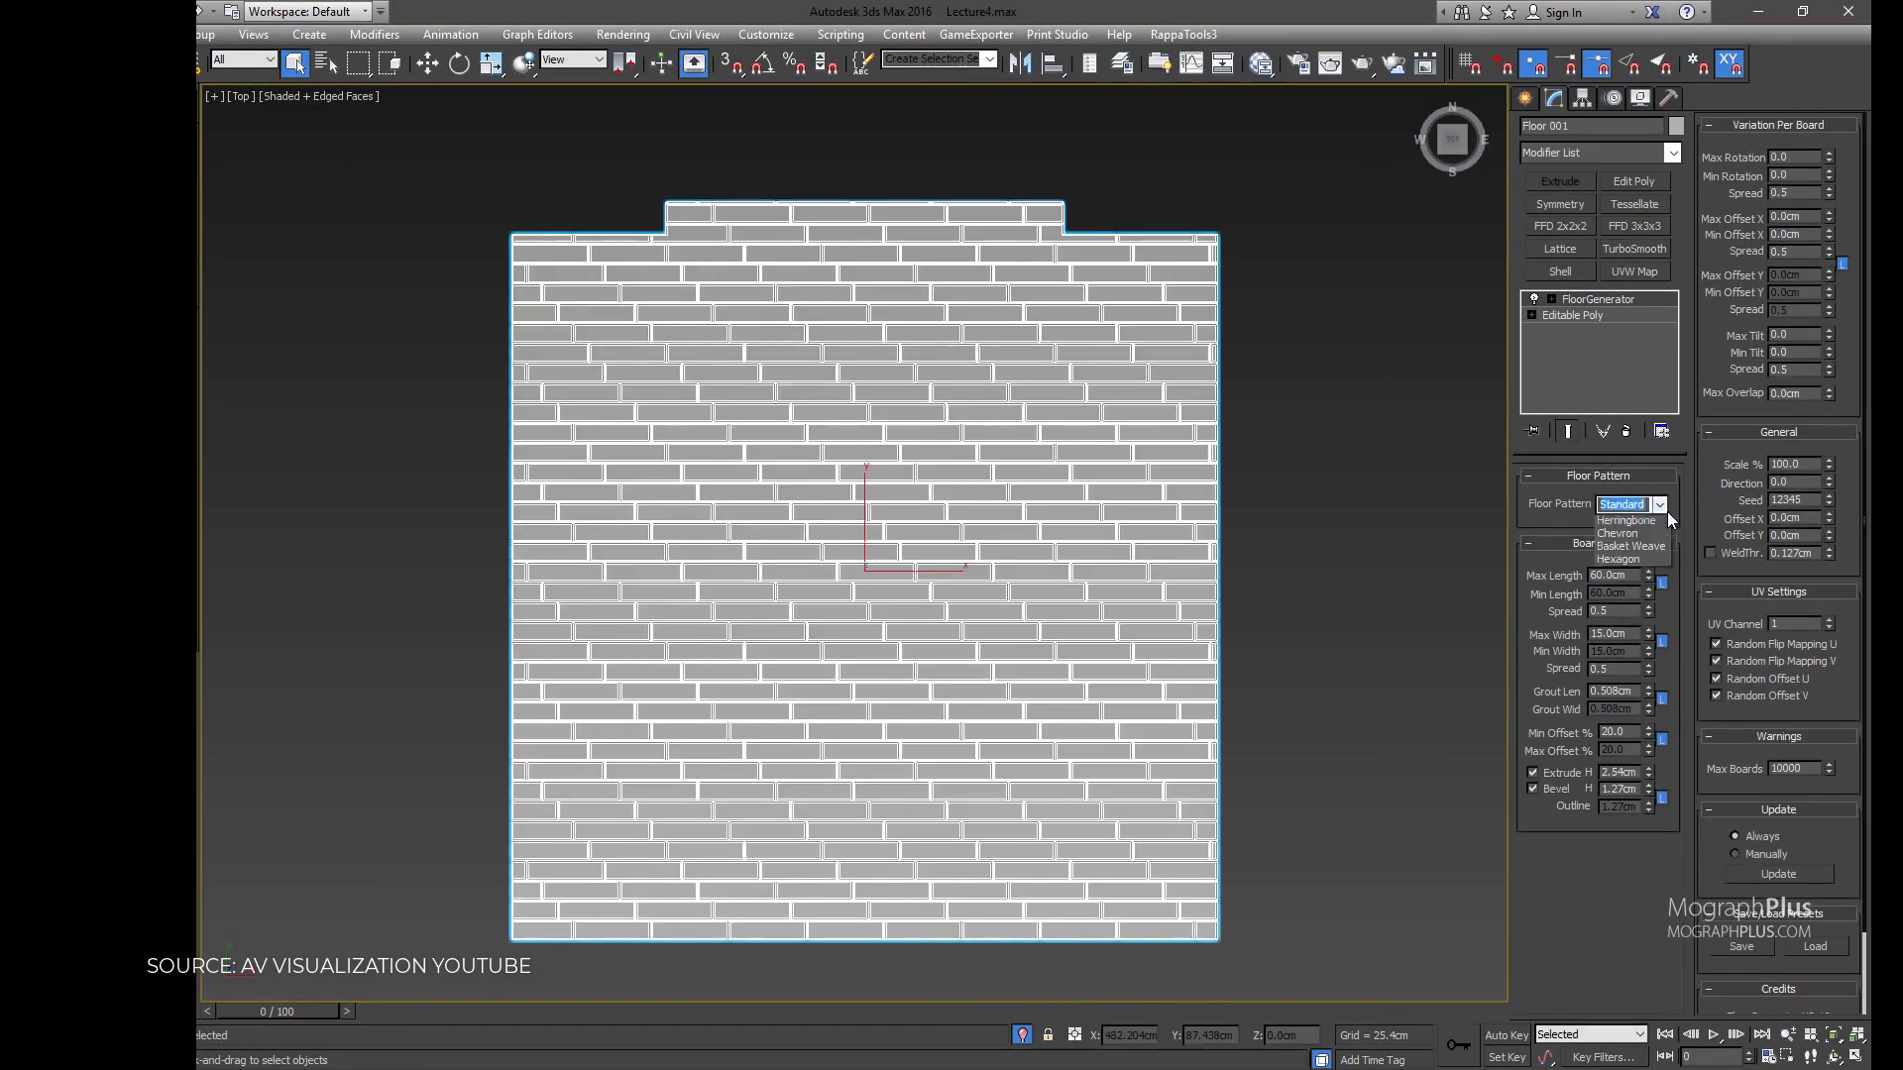
pyautogui.click(1650, 537)
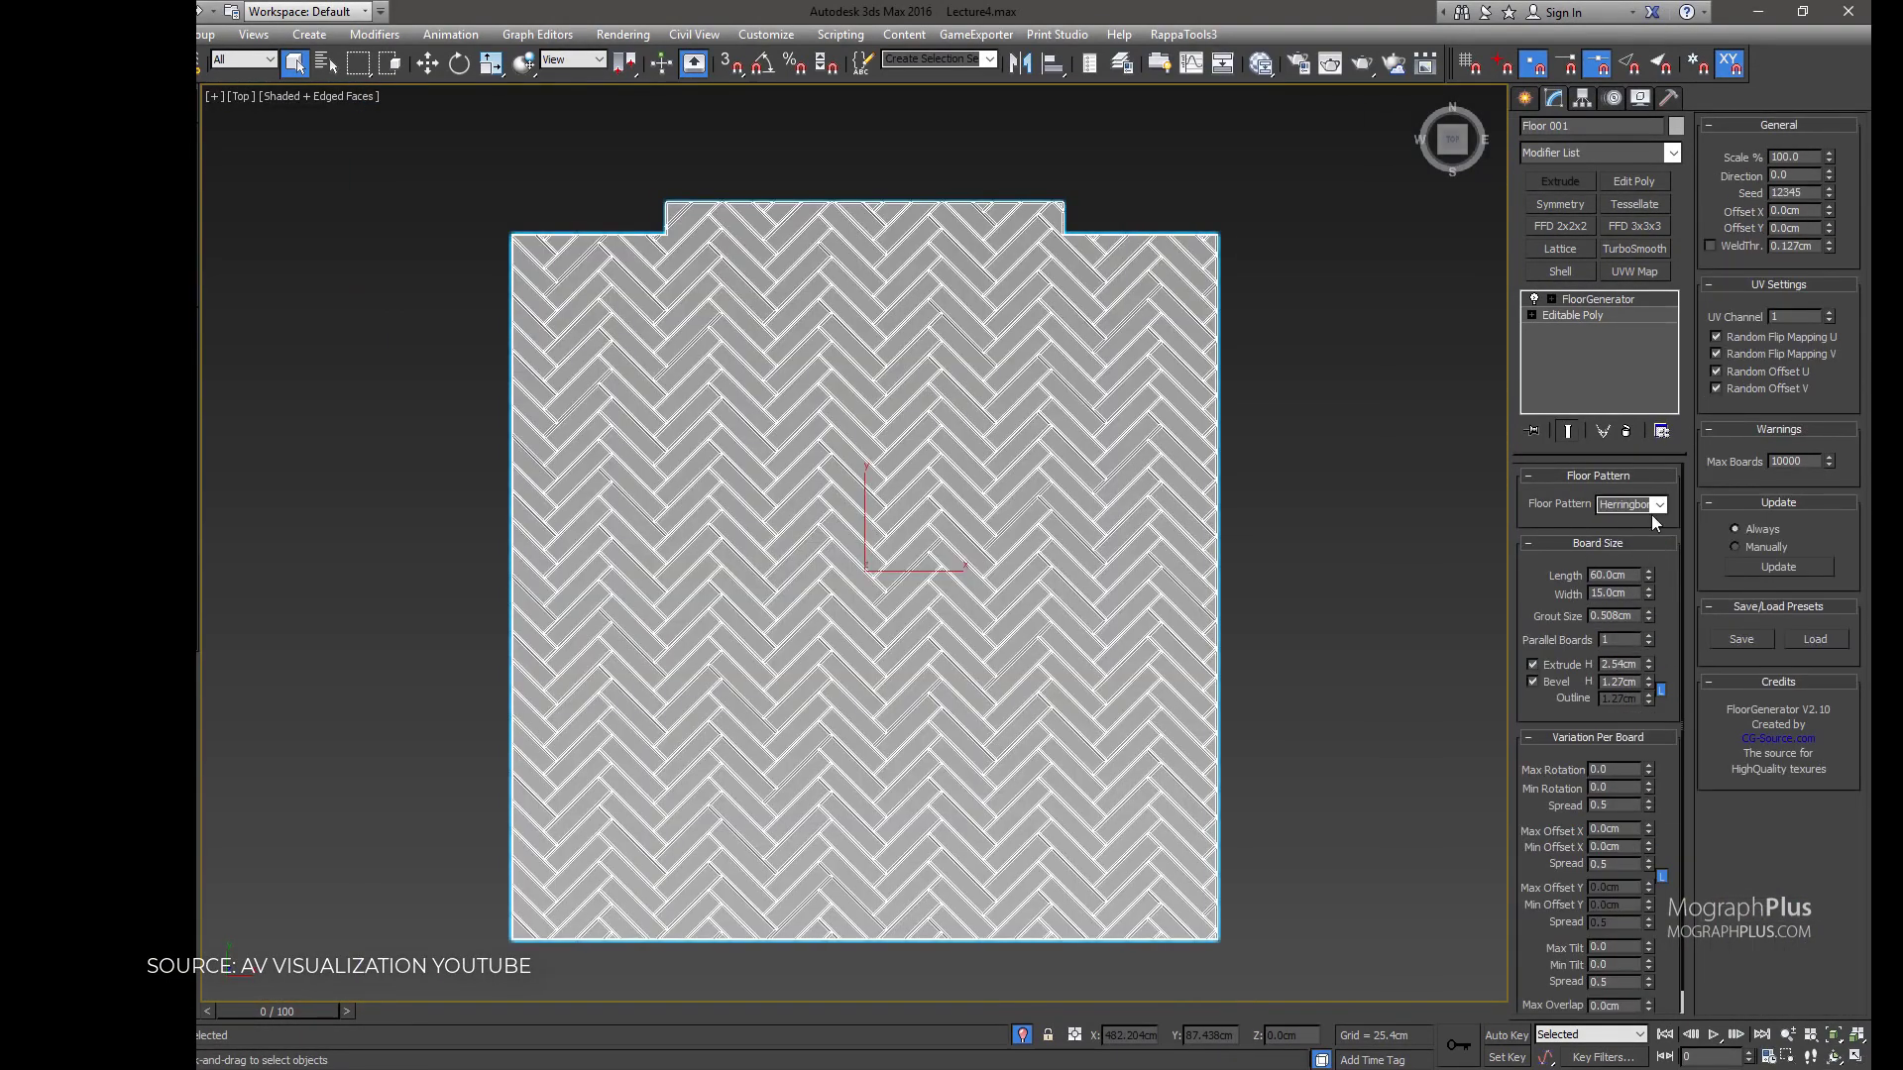
pyautogui.click(1276, 561)
pyautogui.click(1421, 106)
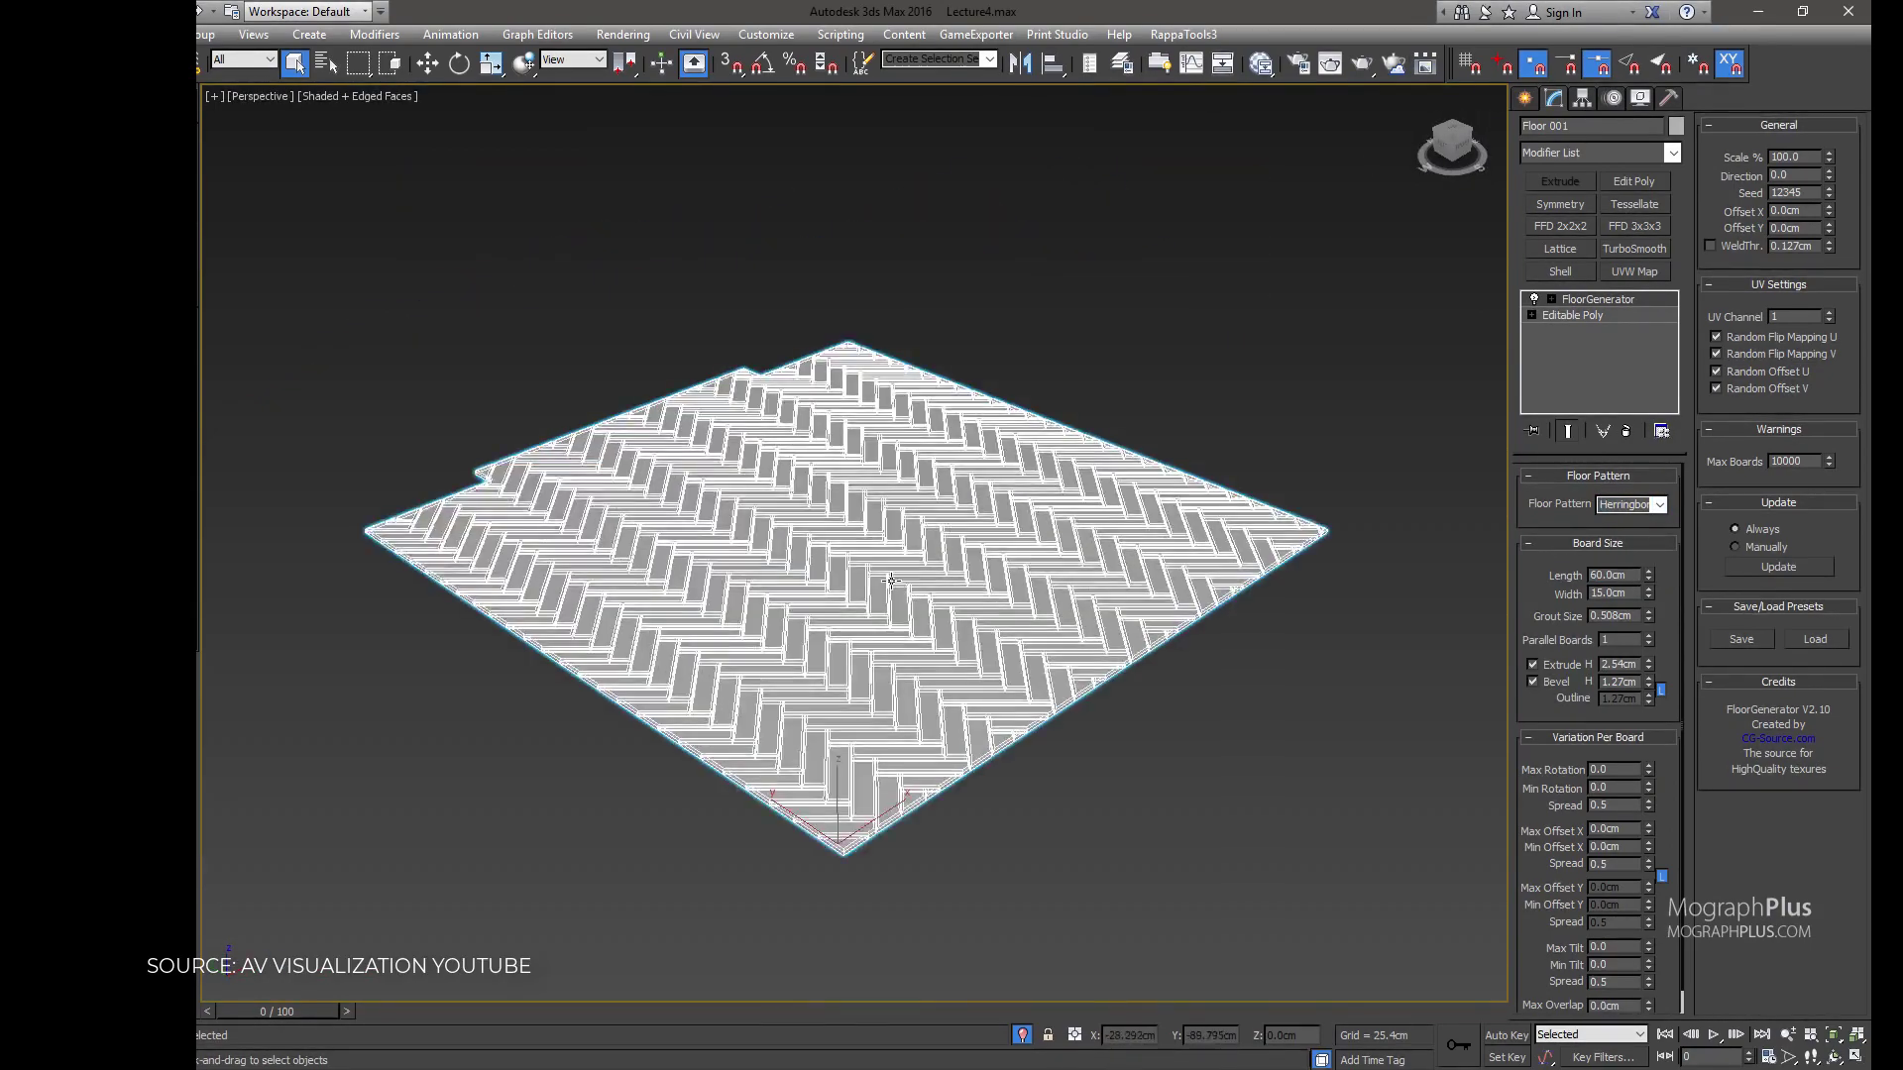
# - Test larger Grout Size and board thickness values, then reset them to their defaults
pyautogui.scroll(5, 923, 856)
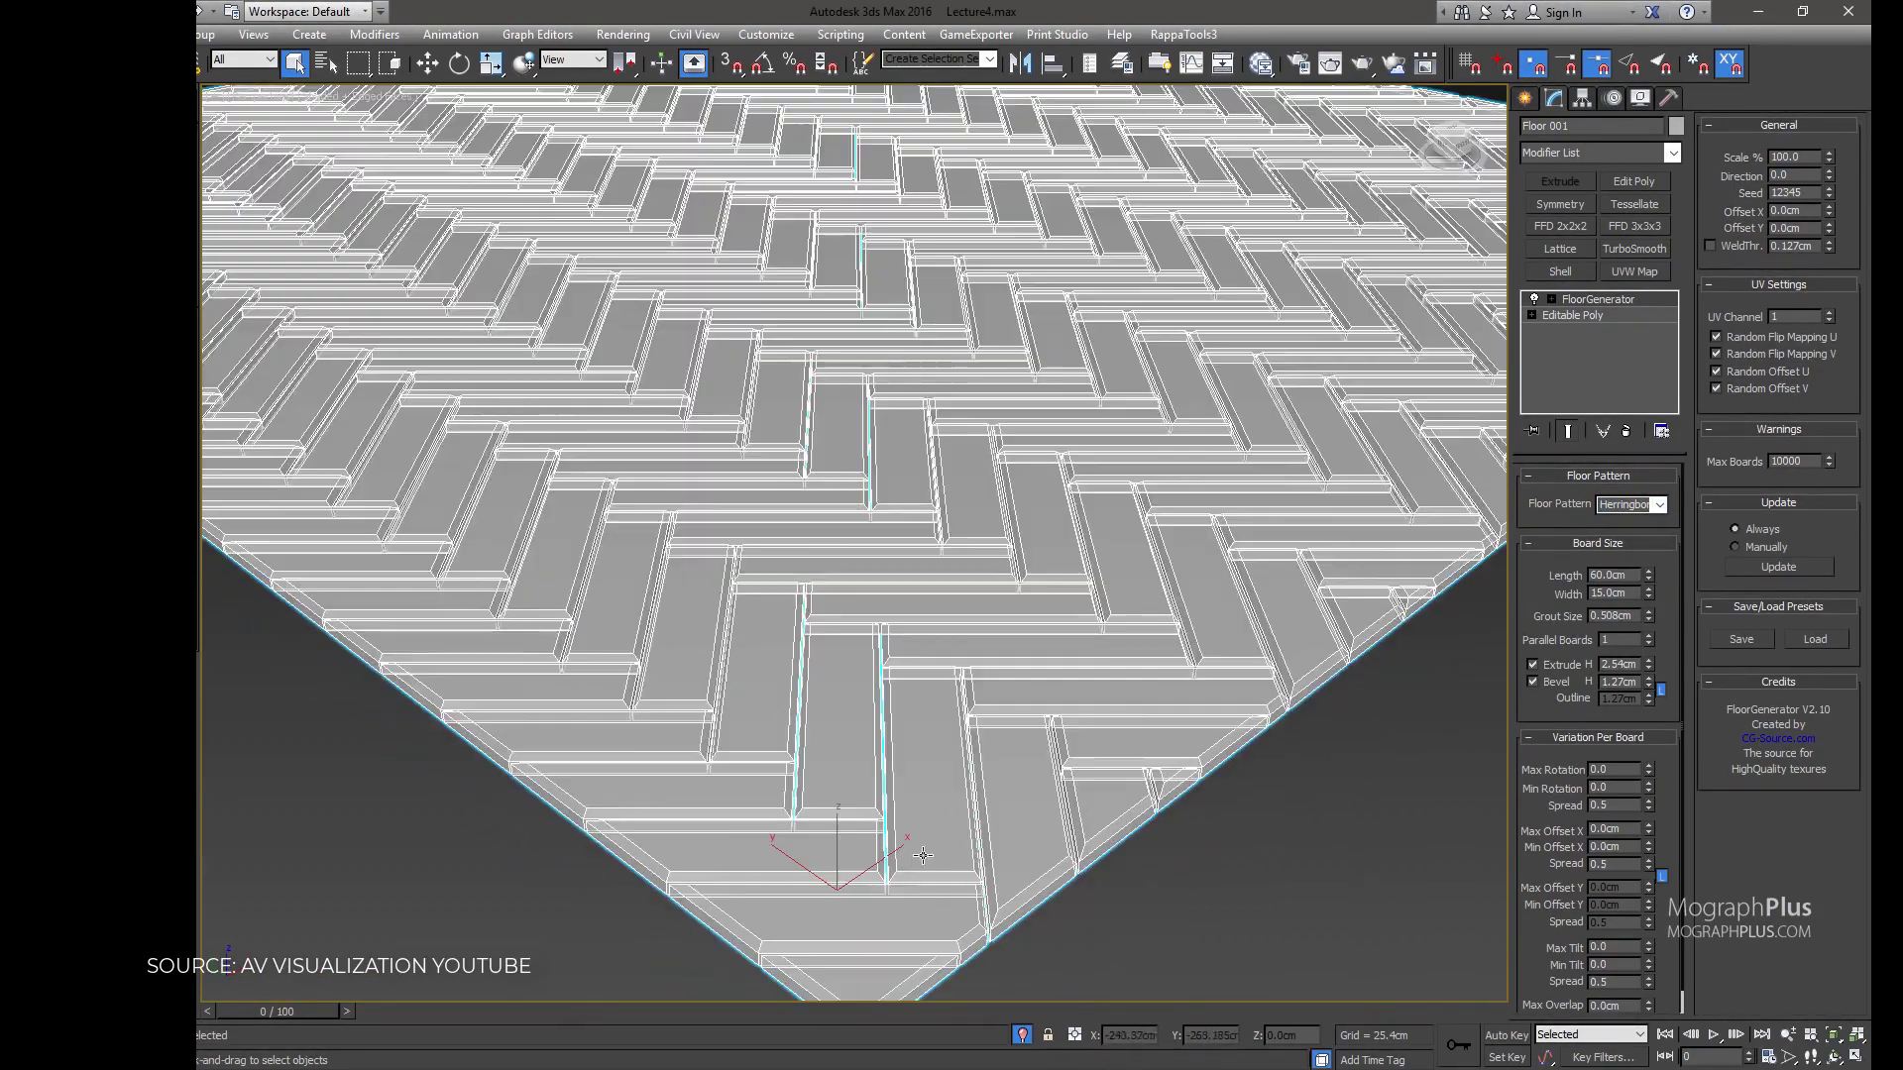
pyautogui.scroll(-8, 923, 855)
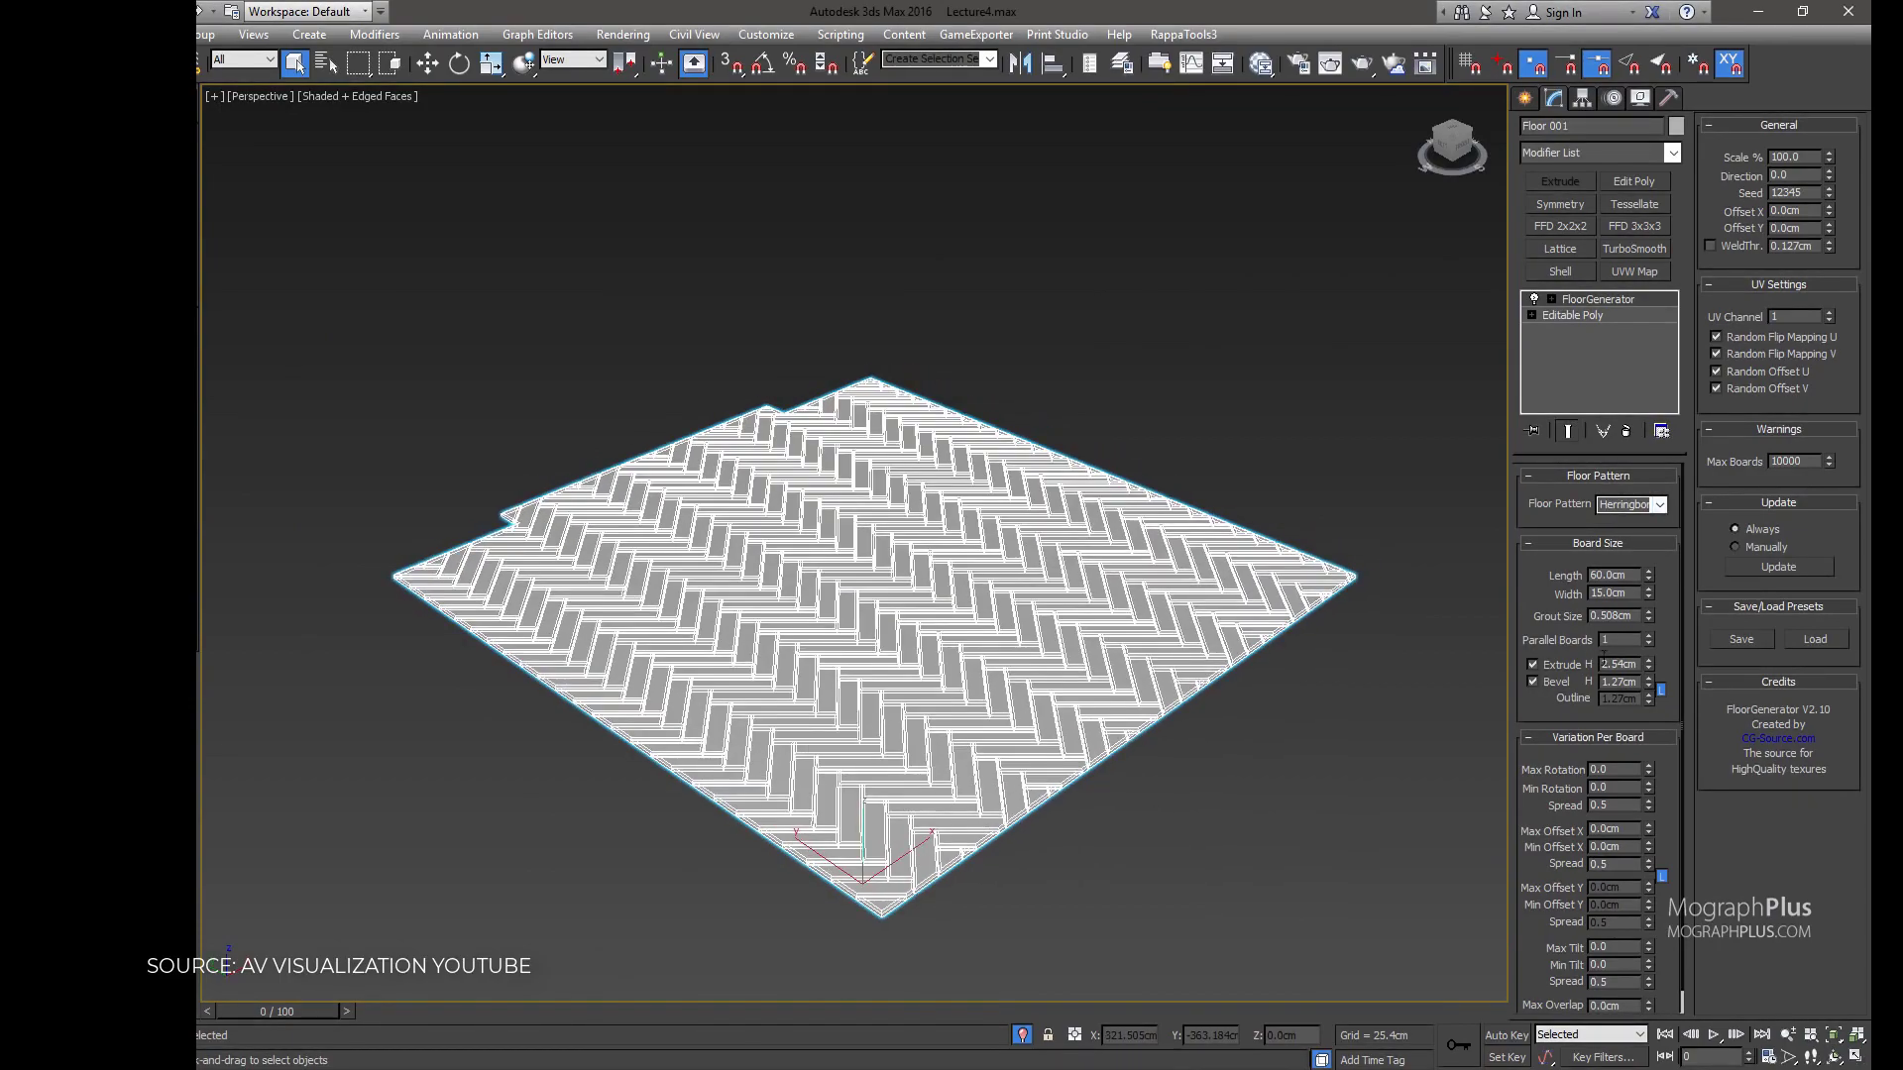
pyautogui.scroll(5, 937, 785)
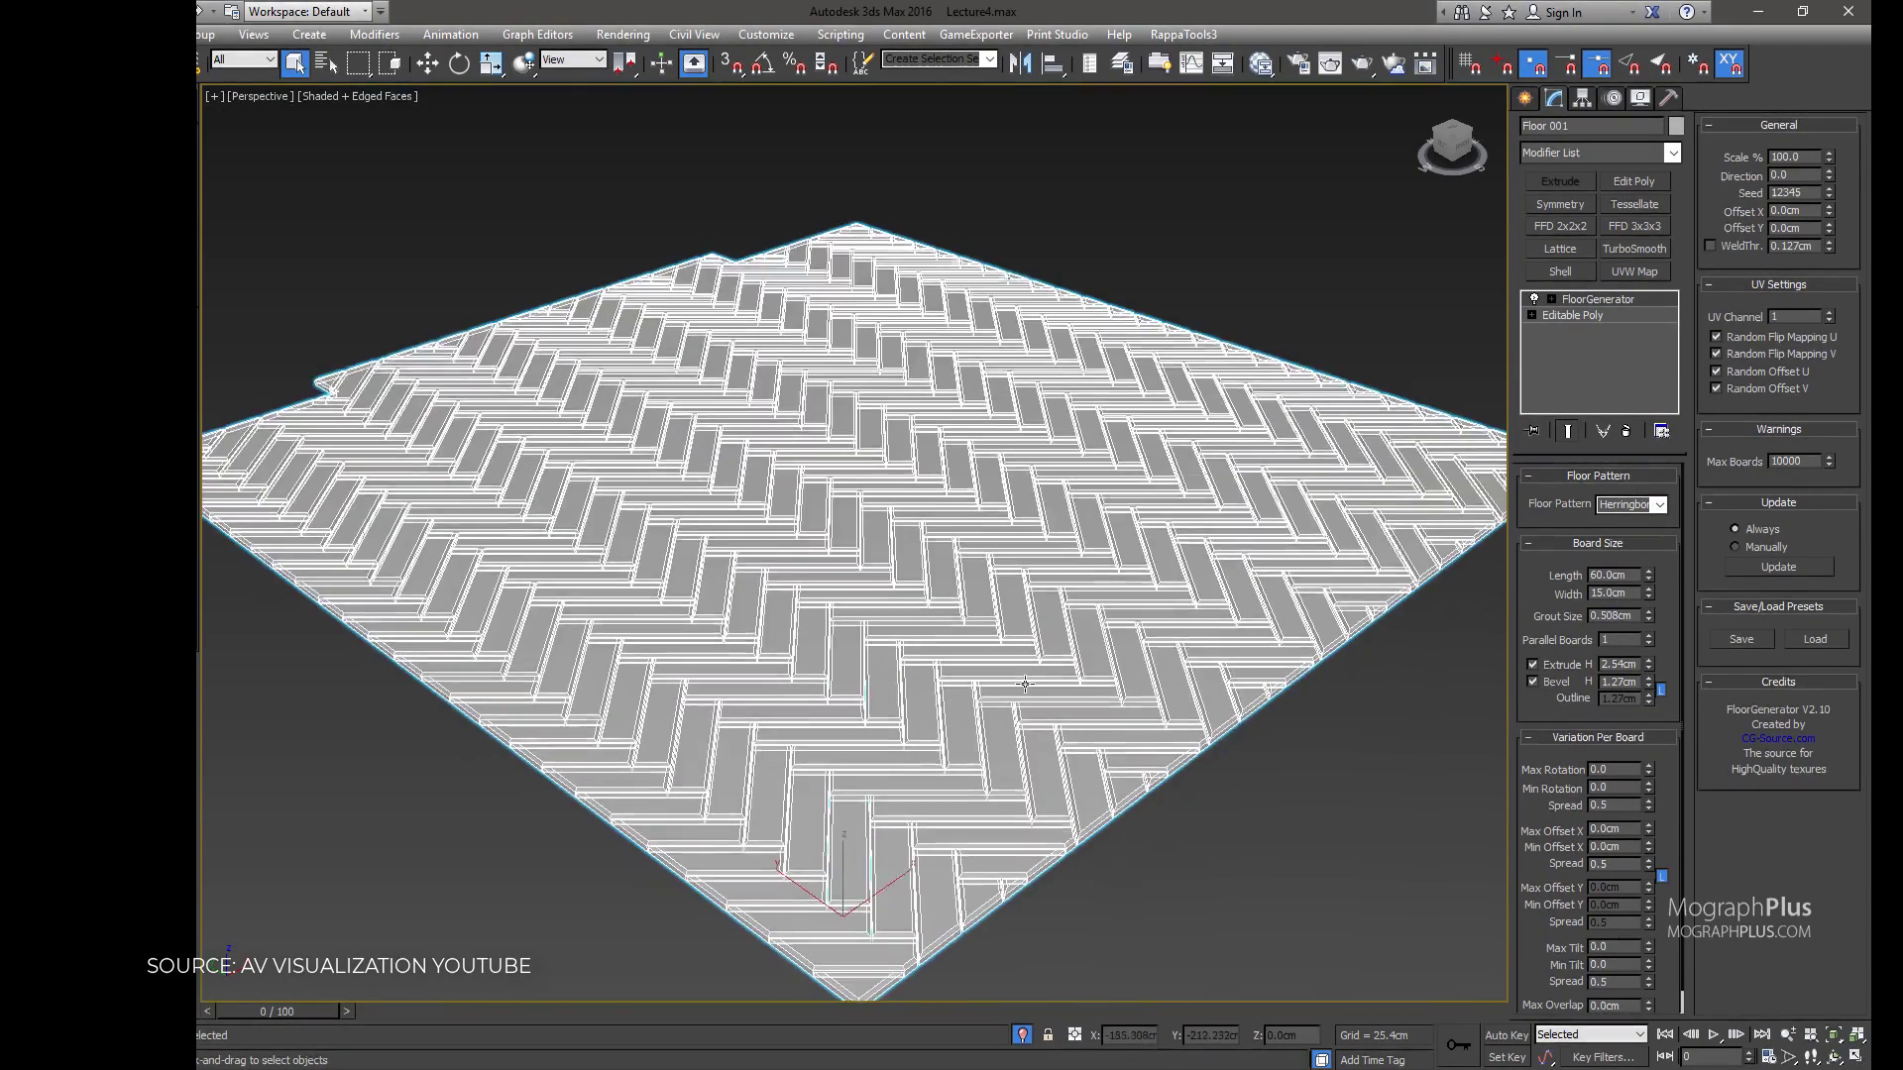
pyautogui.moveTo(1648, 615); pyautogui.dragTo(1650, 416)
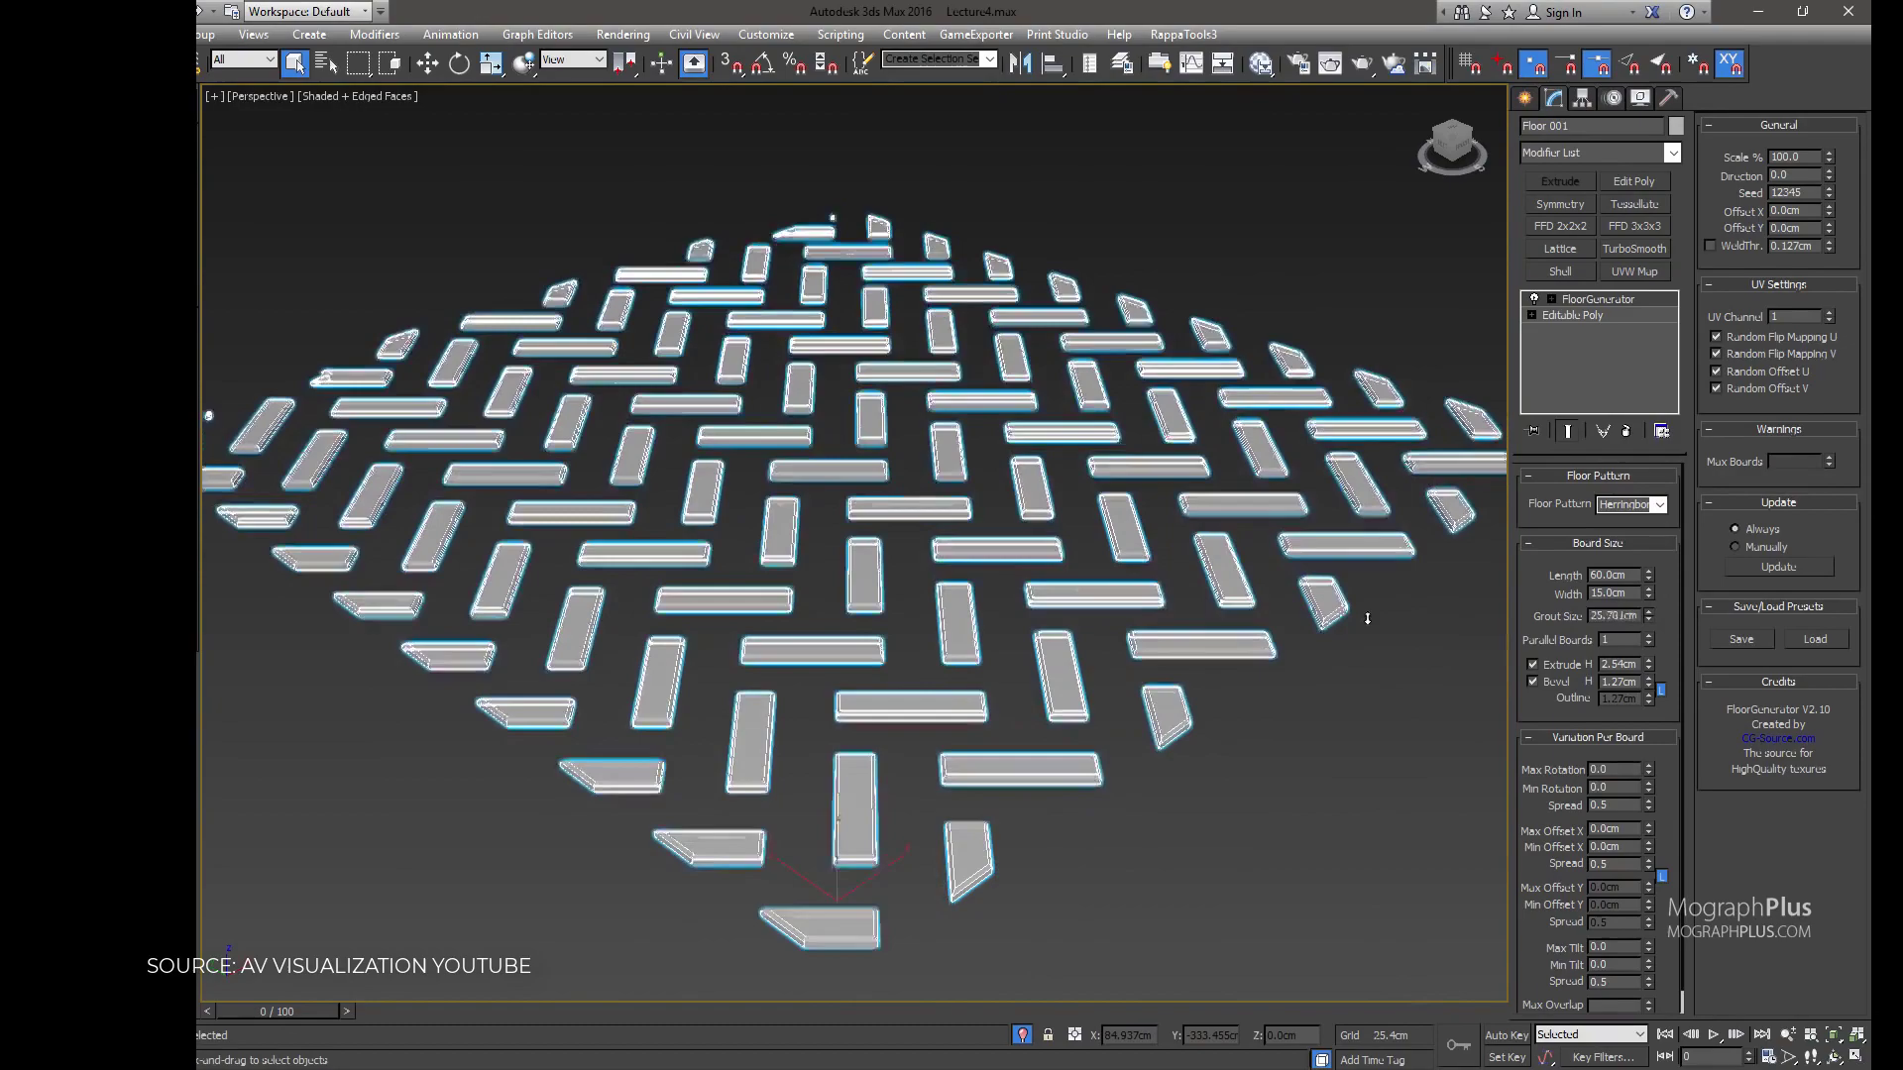
pyautogui.rightClick(1650, 416)
pyautogui.moveTo(1650, 671)
pyautogui.mouseDown()
pyautogui.moveTo(1650, 624)
pyautogui.moveTo(1647, 674)
pyautogui.mouseUp()
pyautogui.rightClick(1650, 624)
pyautogui.rightClick(1647, 674)
pyautogui.scroll(8, 842, 891)
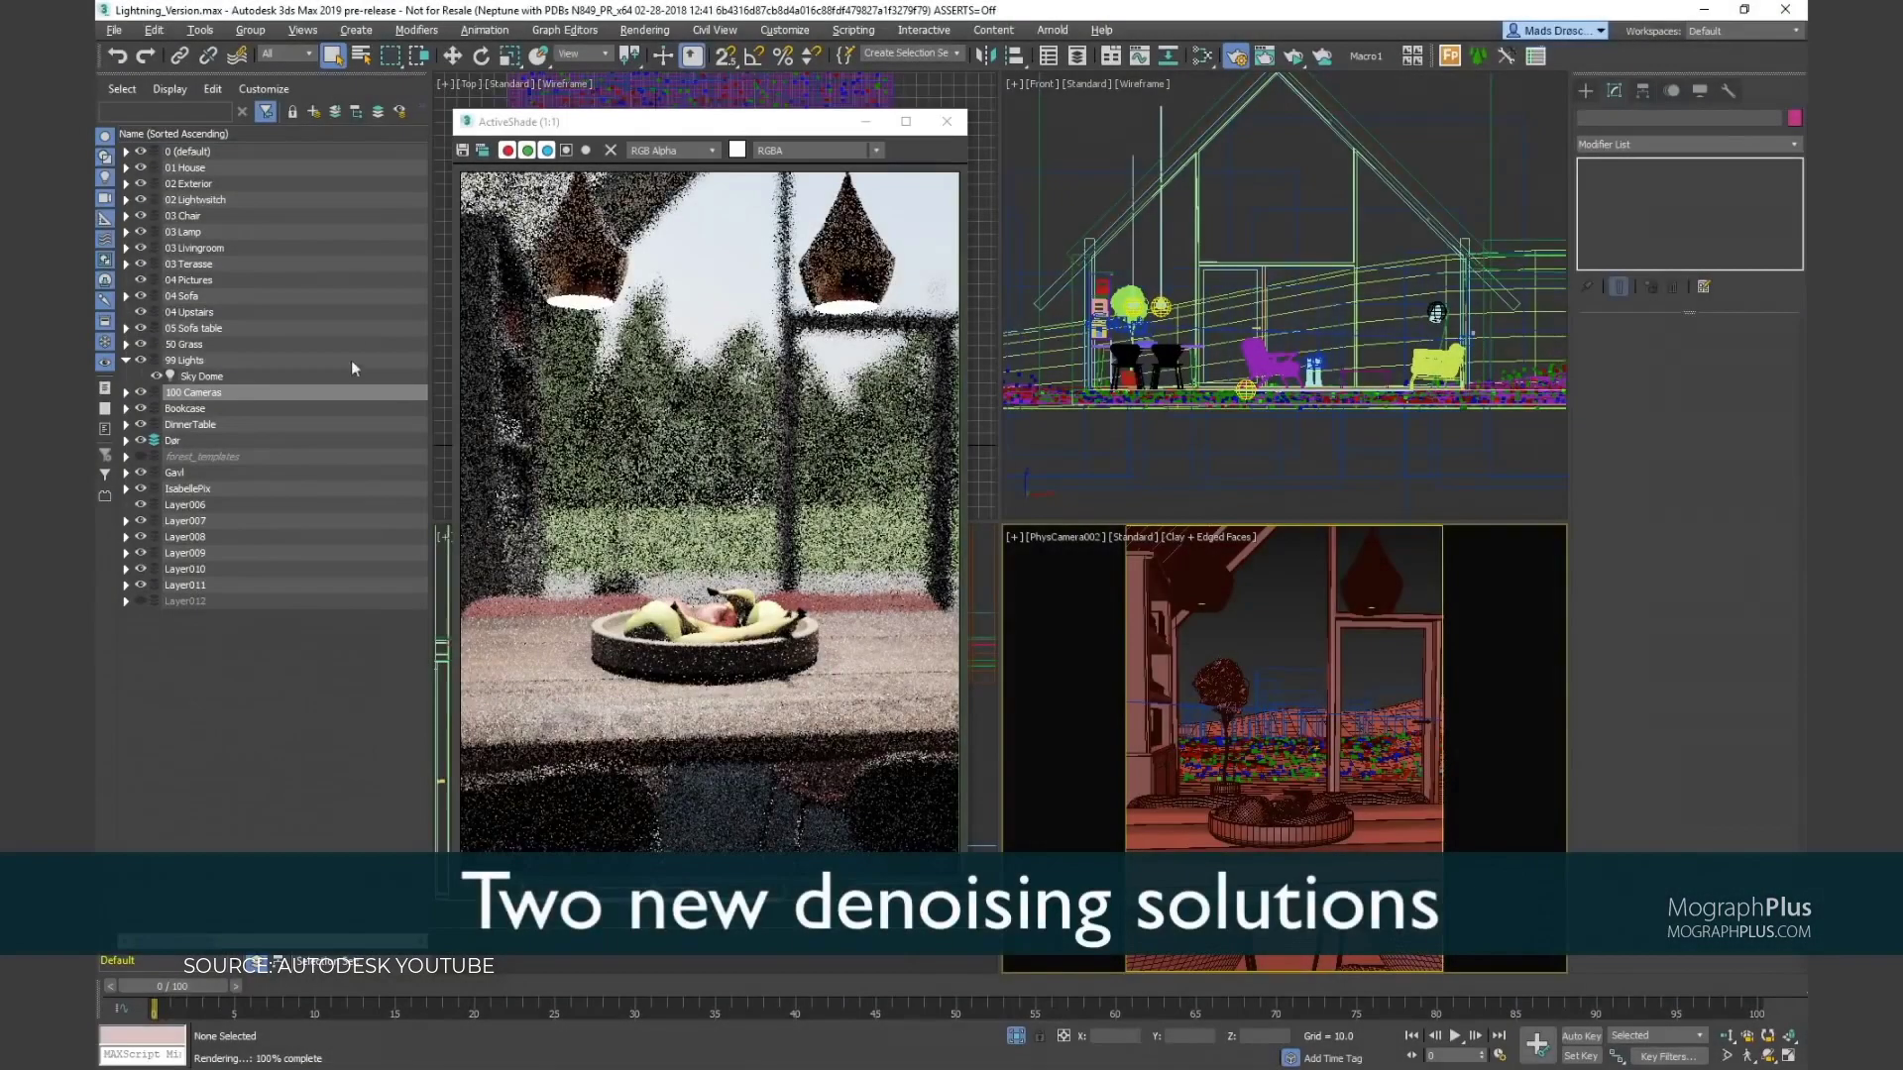
# - Show the RGBA_denoise output, set Camera (AA) to 1 and enable Adaptive Sampling
pyautogui.click(876, 150)
pyautogui.click(825, 176)
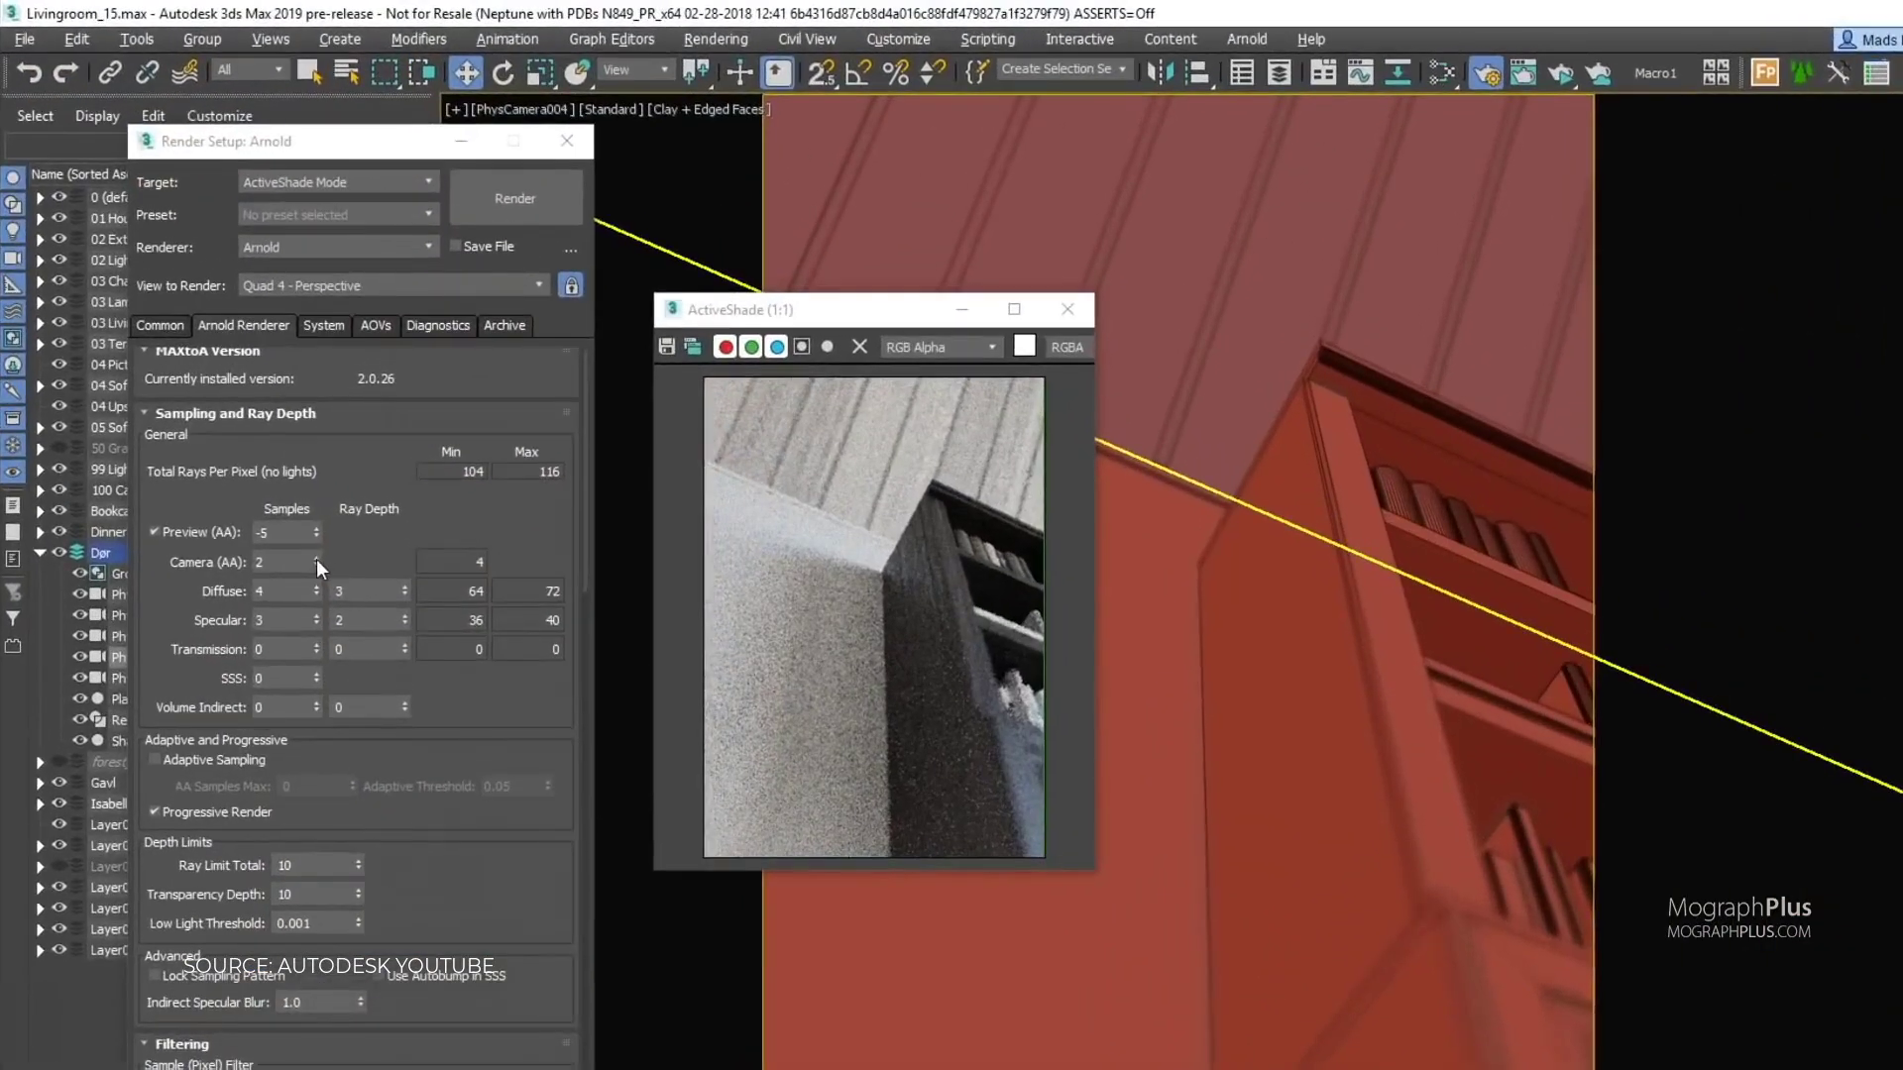
pyautogui.click(317, 566)
pyautogui.click(210, 757)
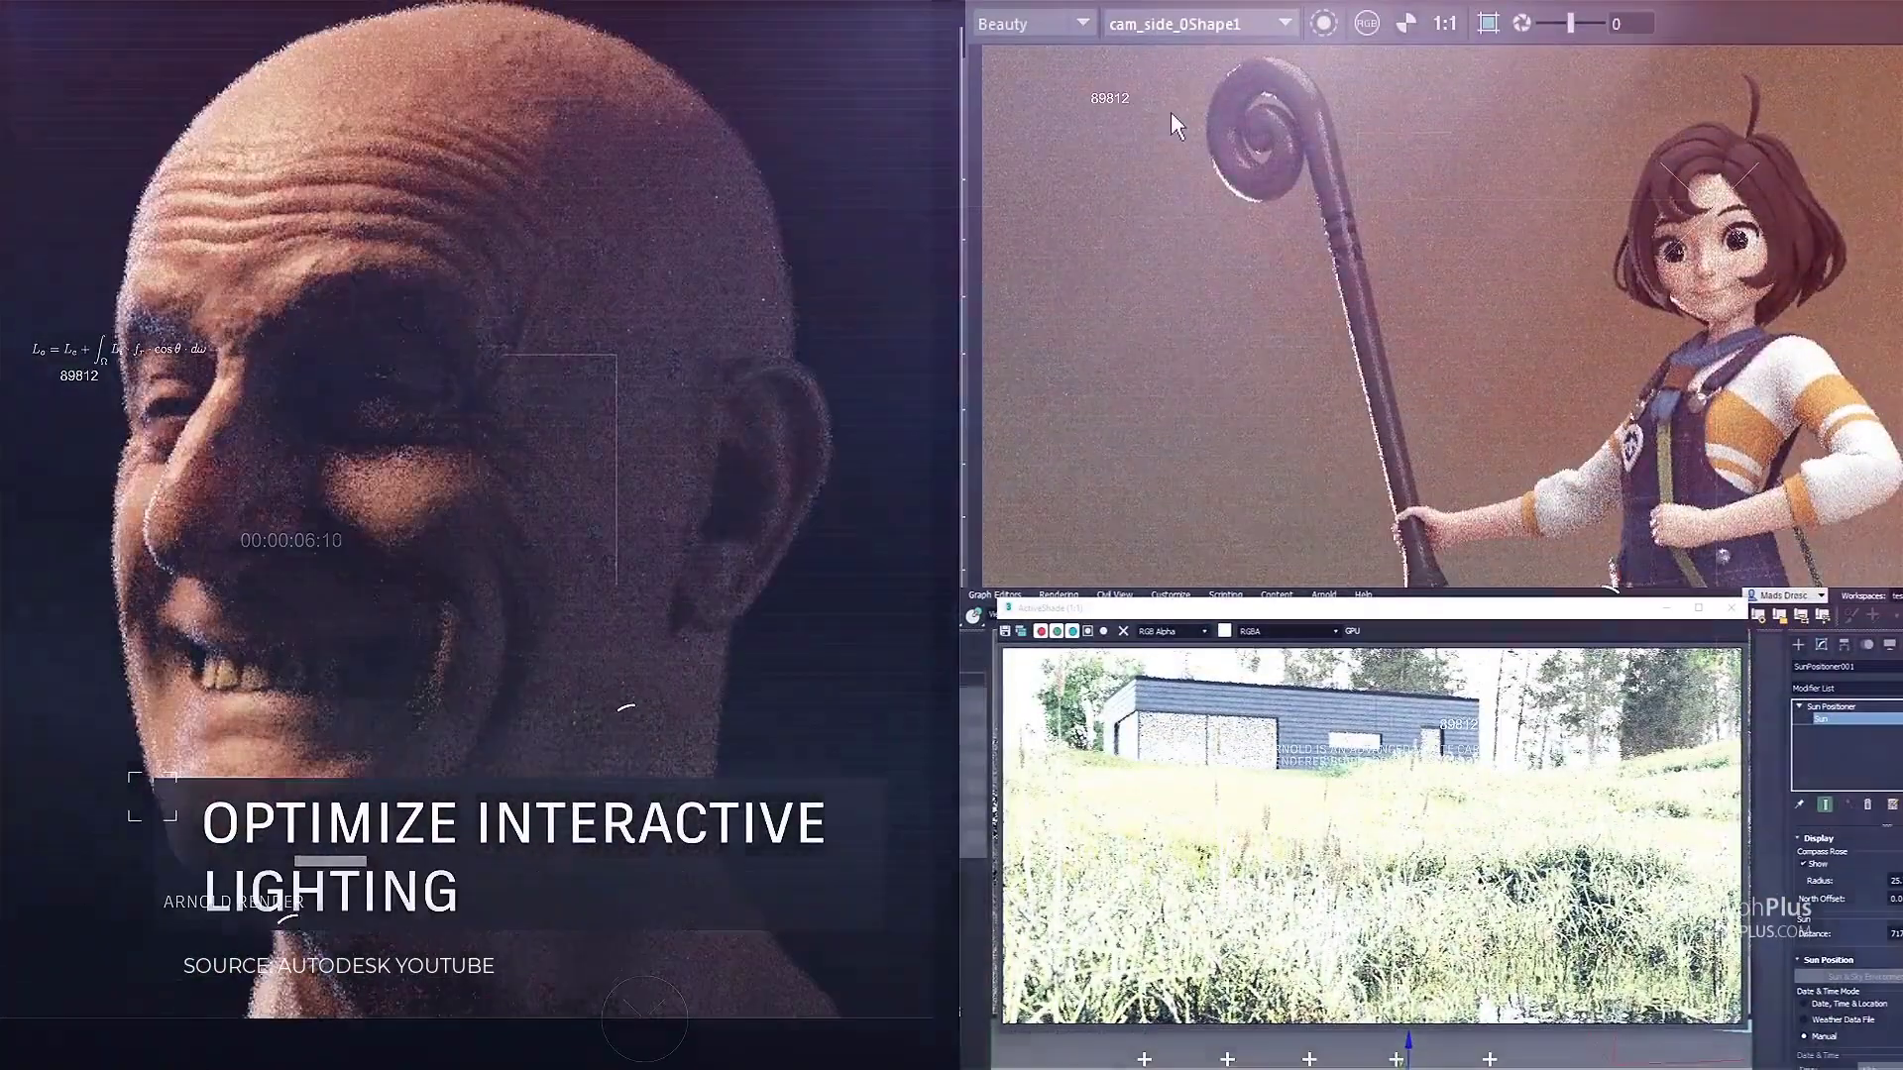
# - Render the ActiveShade preview from the cam_side_0Shape2 camera
pyautogui.click(1181, 26)
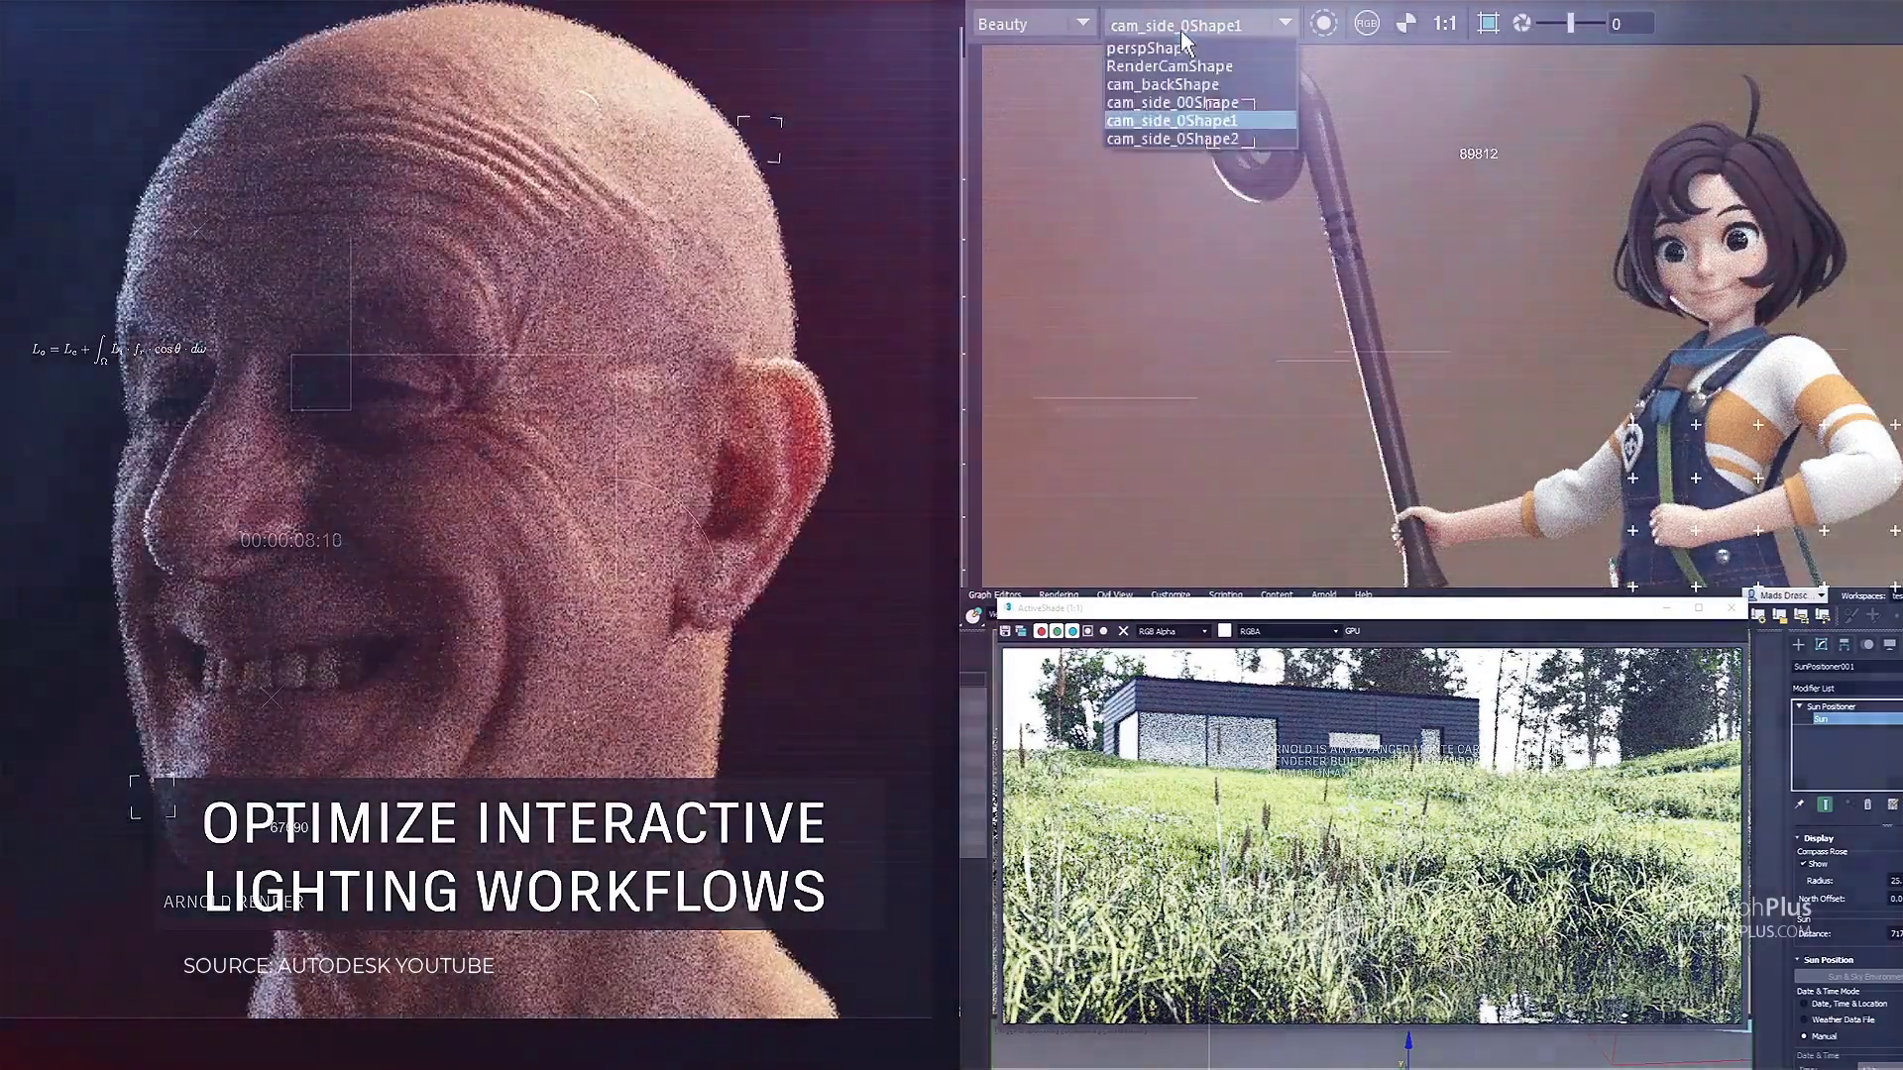
pyautogui.click(1172, 138)
pyautogui.click(1190, 25)
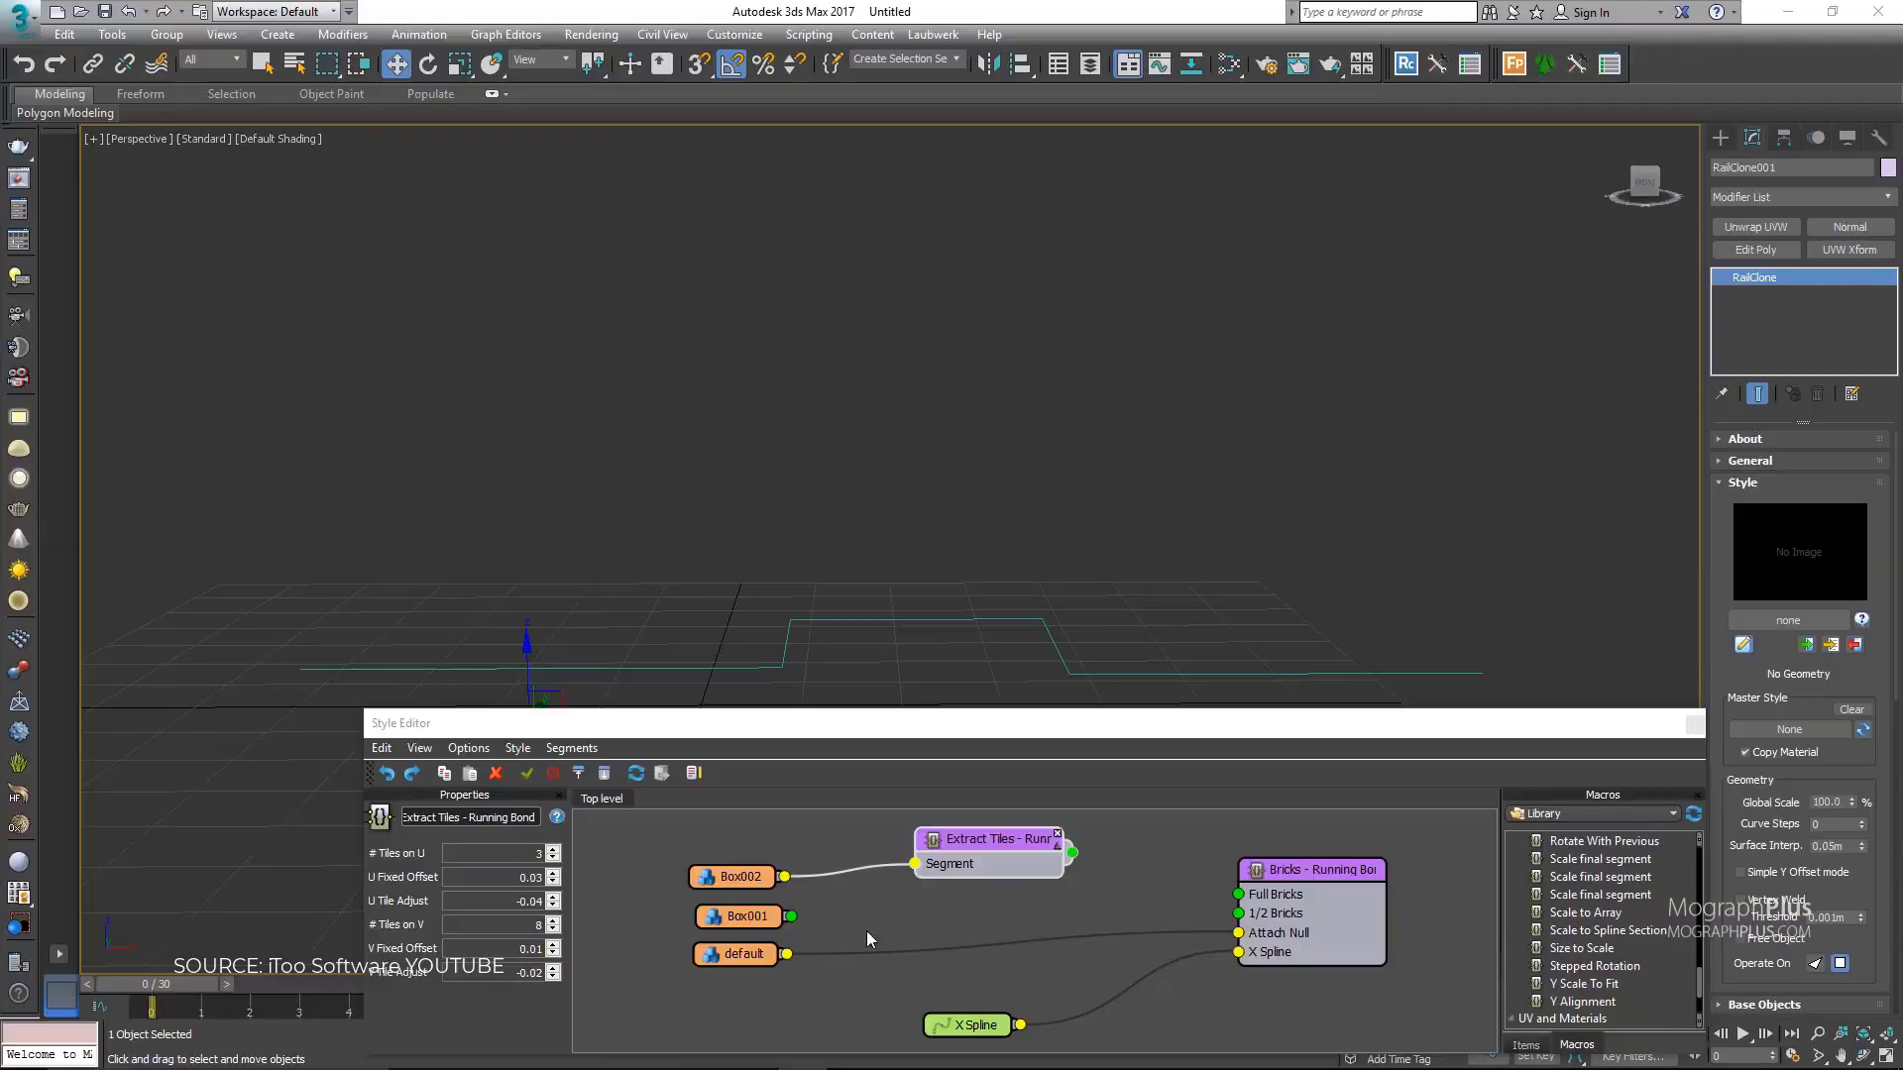
# - Wire Extract Tiles and Box001 into the Bricks Full and 1/2 inputs, then extend the pipe from its flange
pyautogui.moveTo(1073, 852); pyautogui.dragTo(1238, 894)
pyautogui.moveTo(789, 915); pyautogui.dragTo(1238, 913)
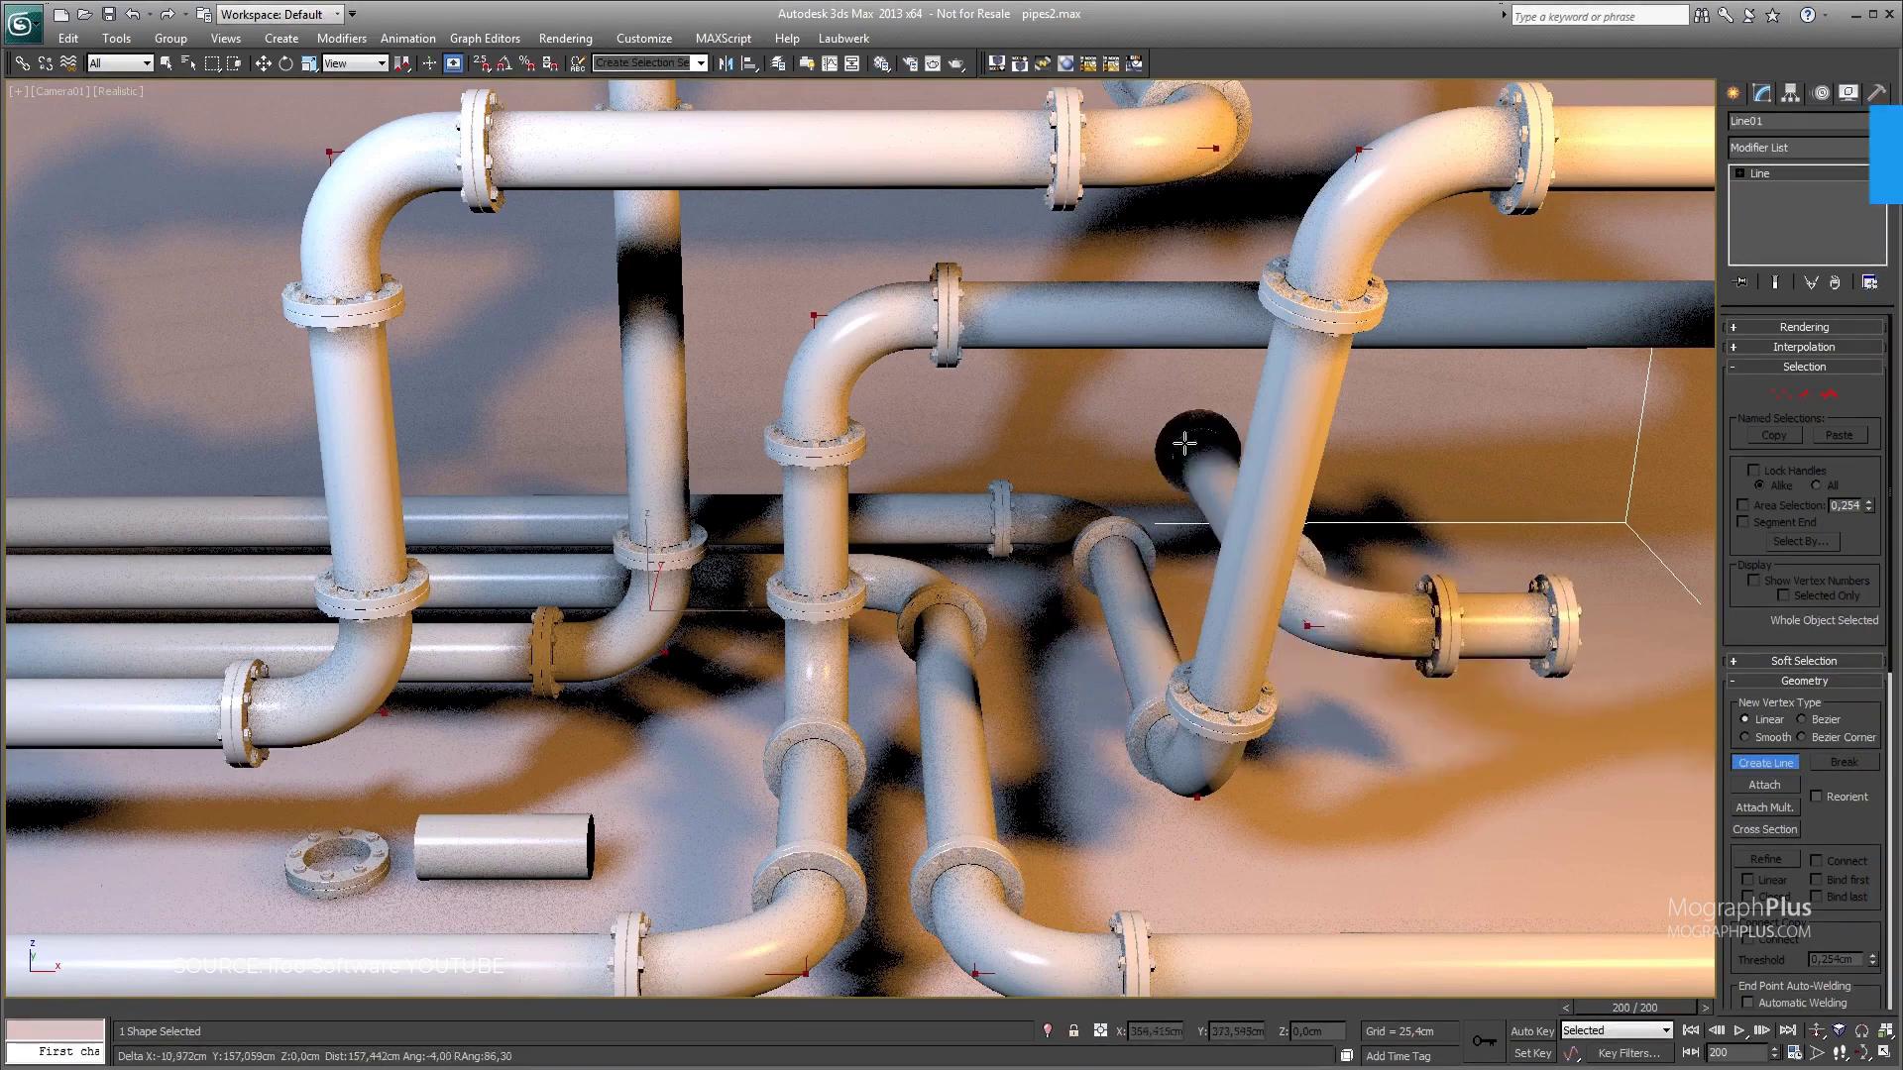
pyautogui.click(526, 428)
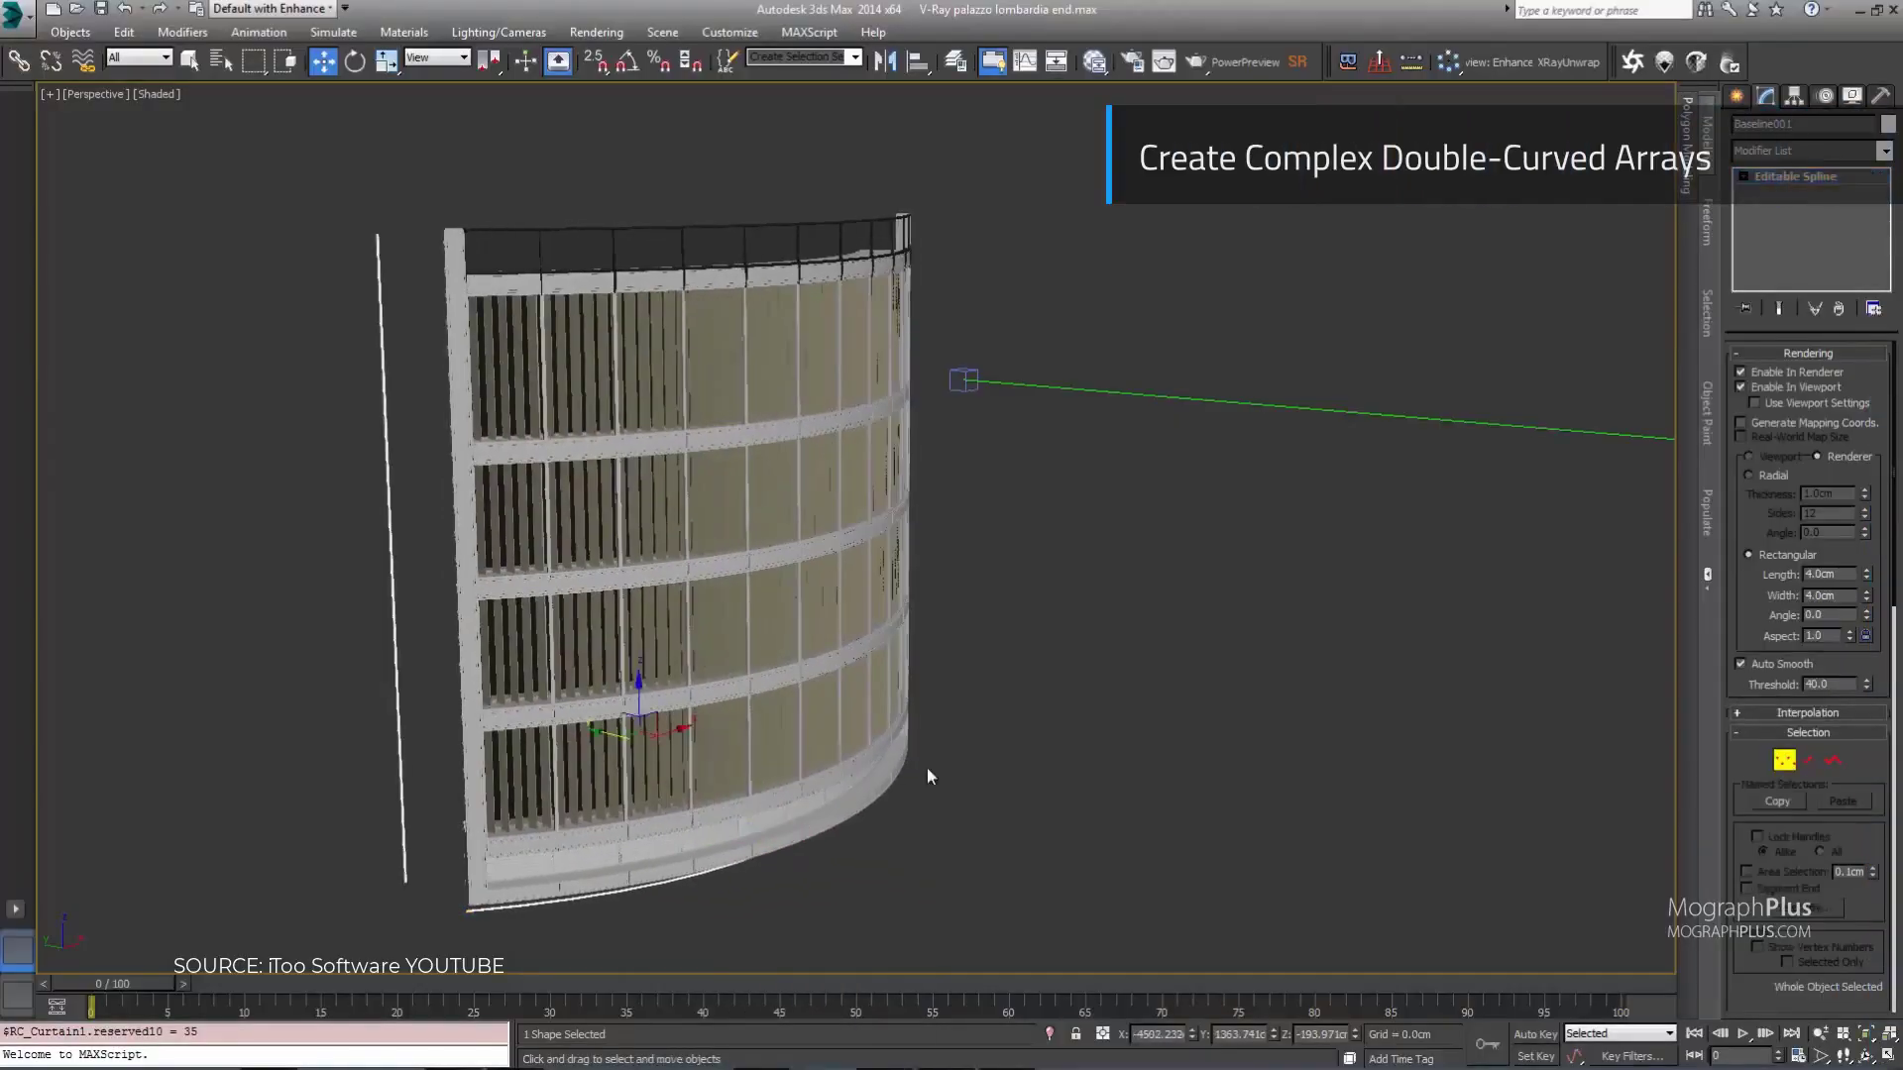
# - Move a vertex of the facade spline left to bend the glass facade
pyautogui.rightClick(389, 688)
pyautogui.click(383, 671)
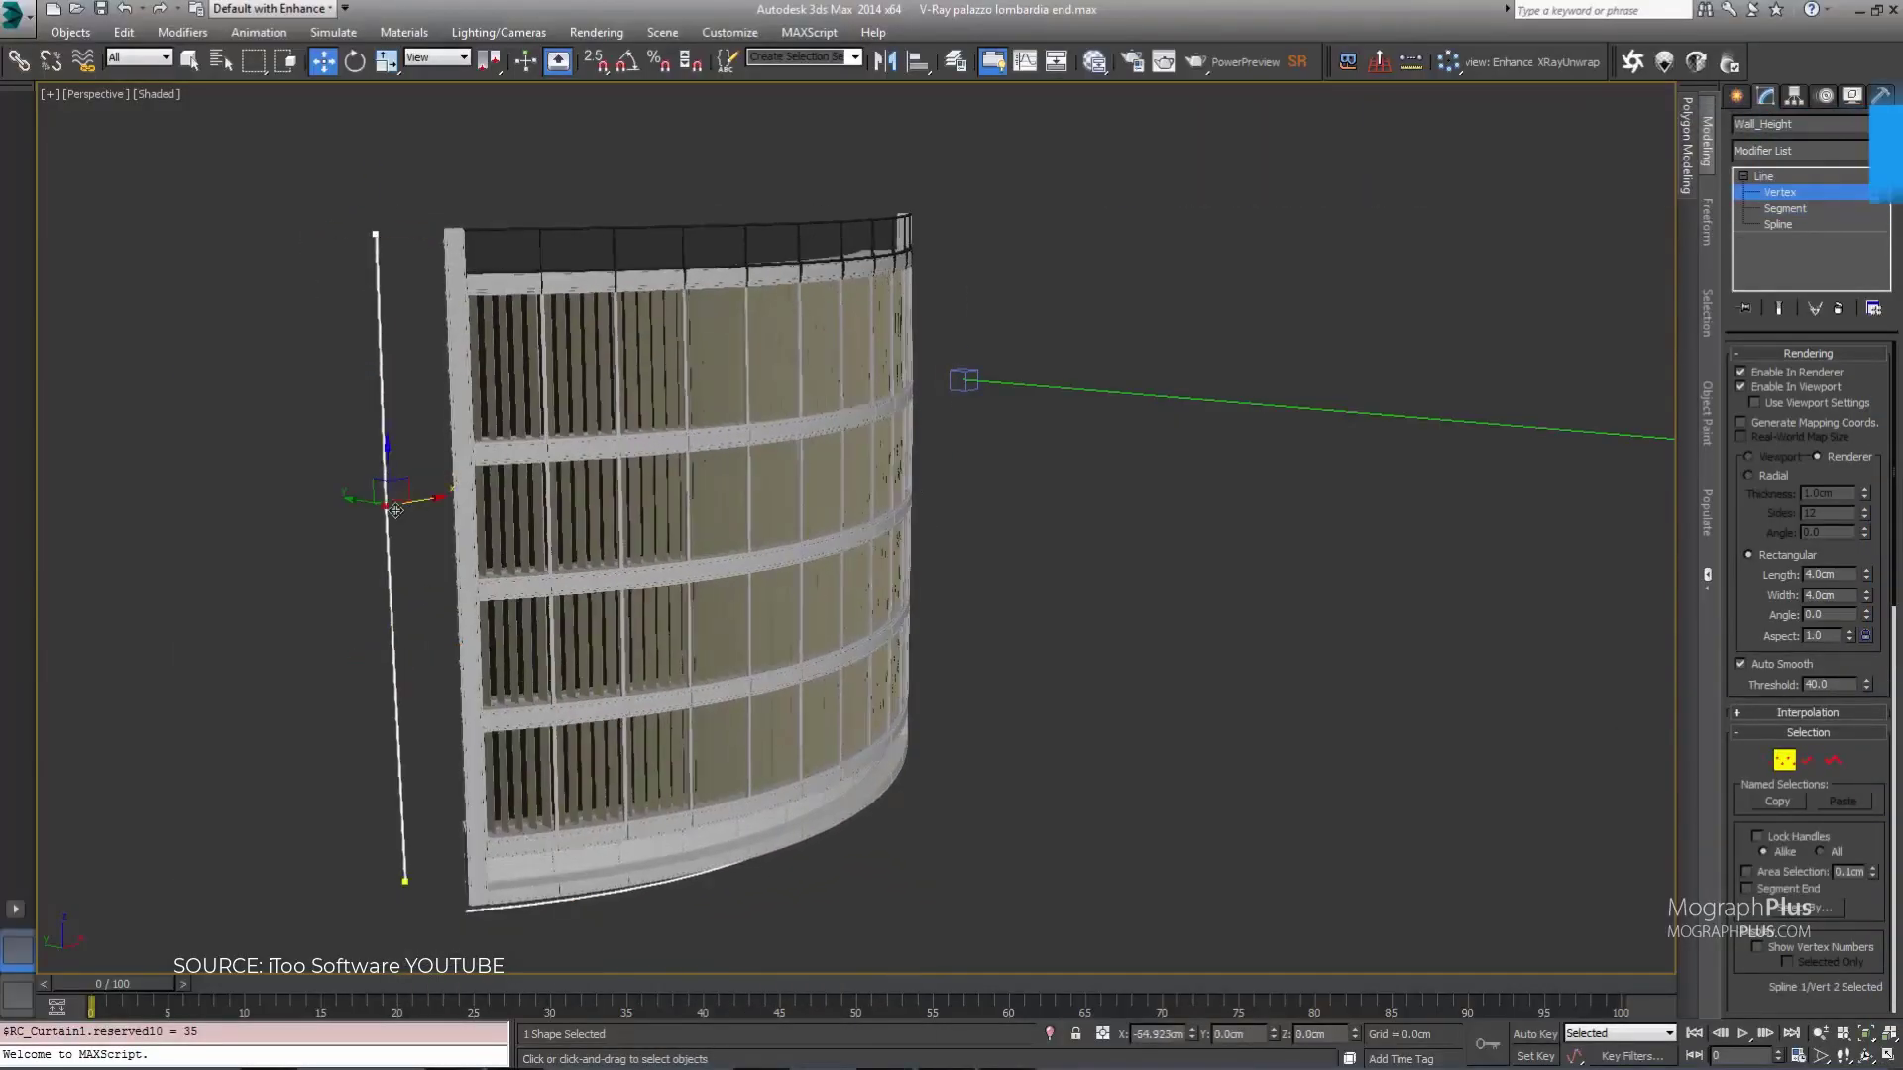
pyautogui.moveTo(391, 585); pyautogui.dragTo(347, 580)
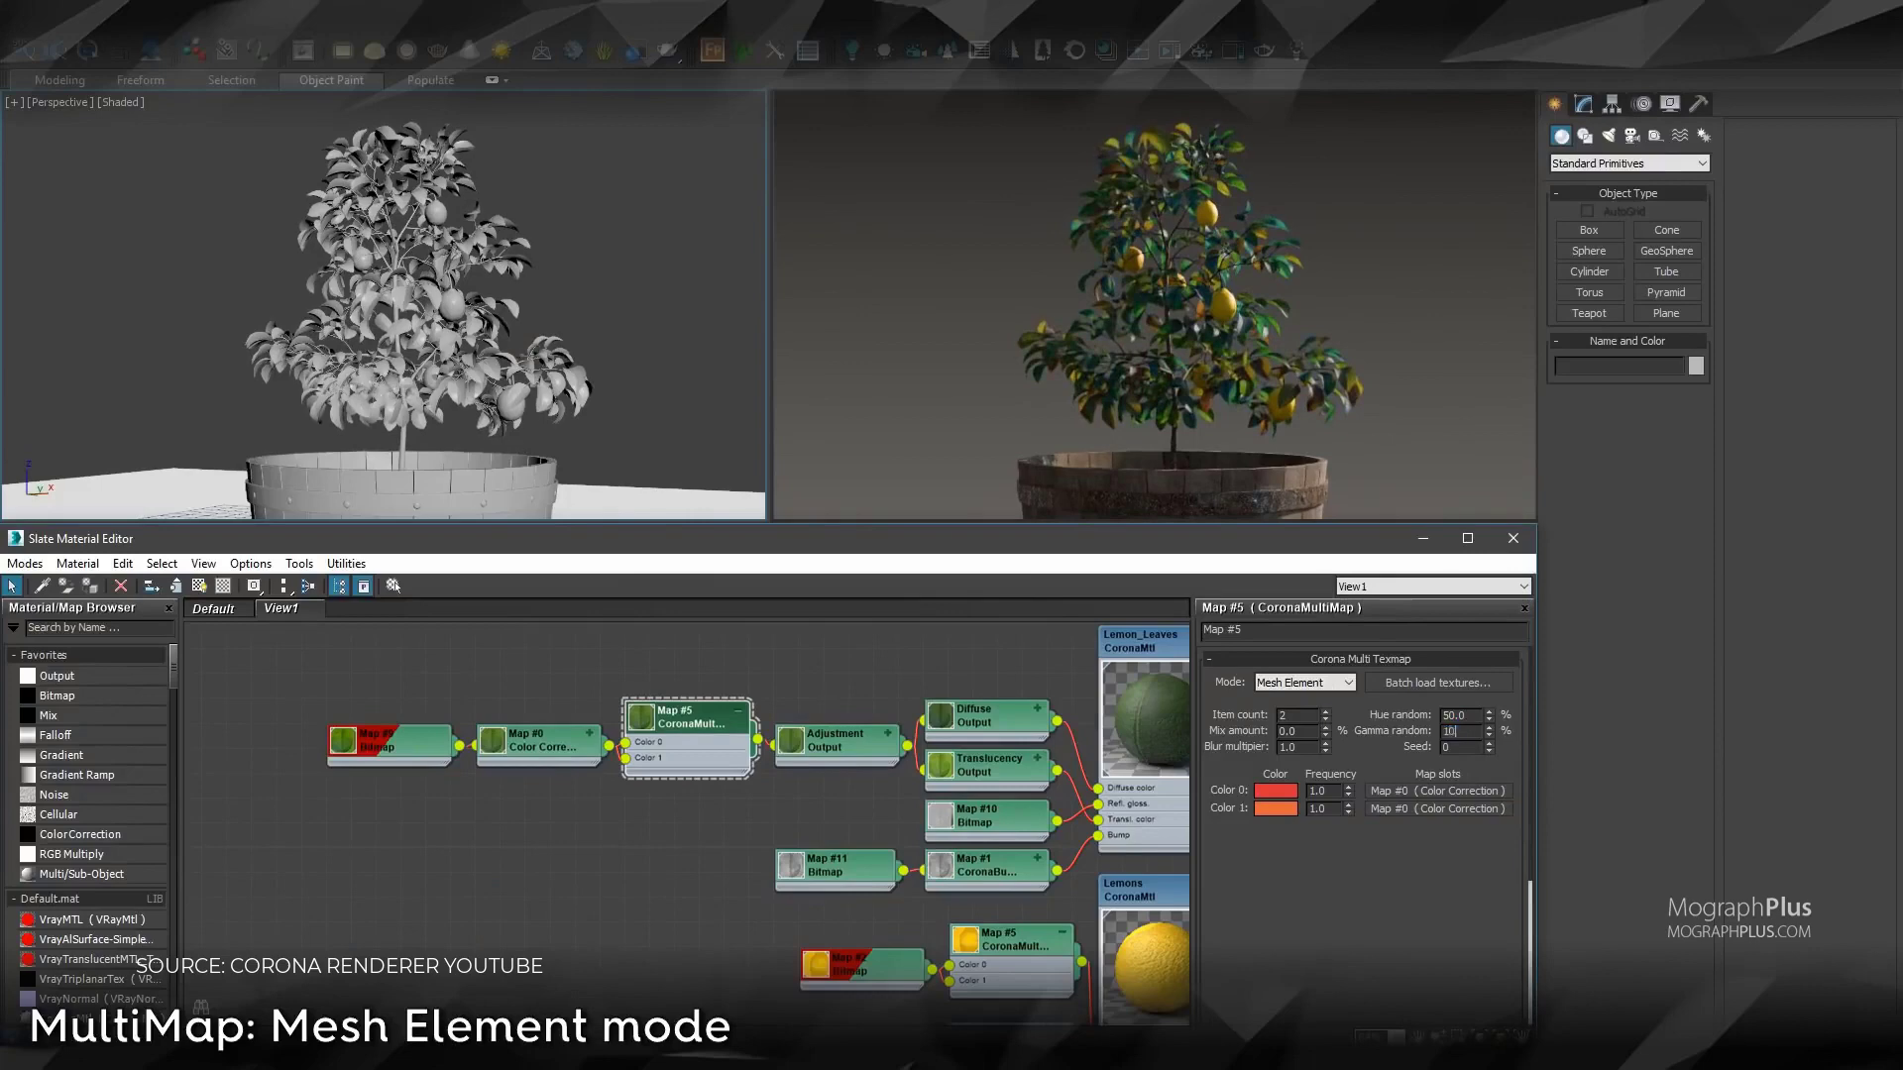
# - Lower the leaves' Gamma random to 5, then give lemon Map #5 hue random 10 and seed 6
pyautogui.press('BackSpace')
pyautogui.press('BackSpace')
pyautogui.write('5')
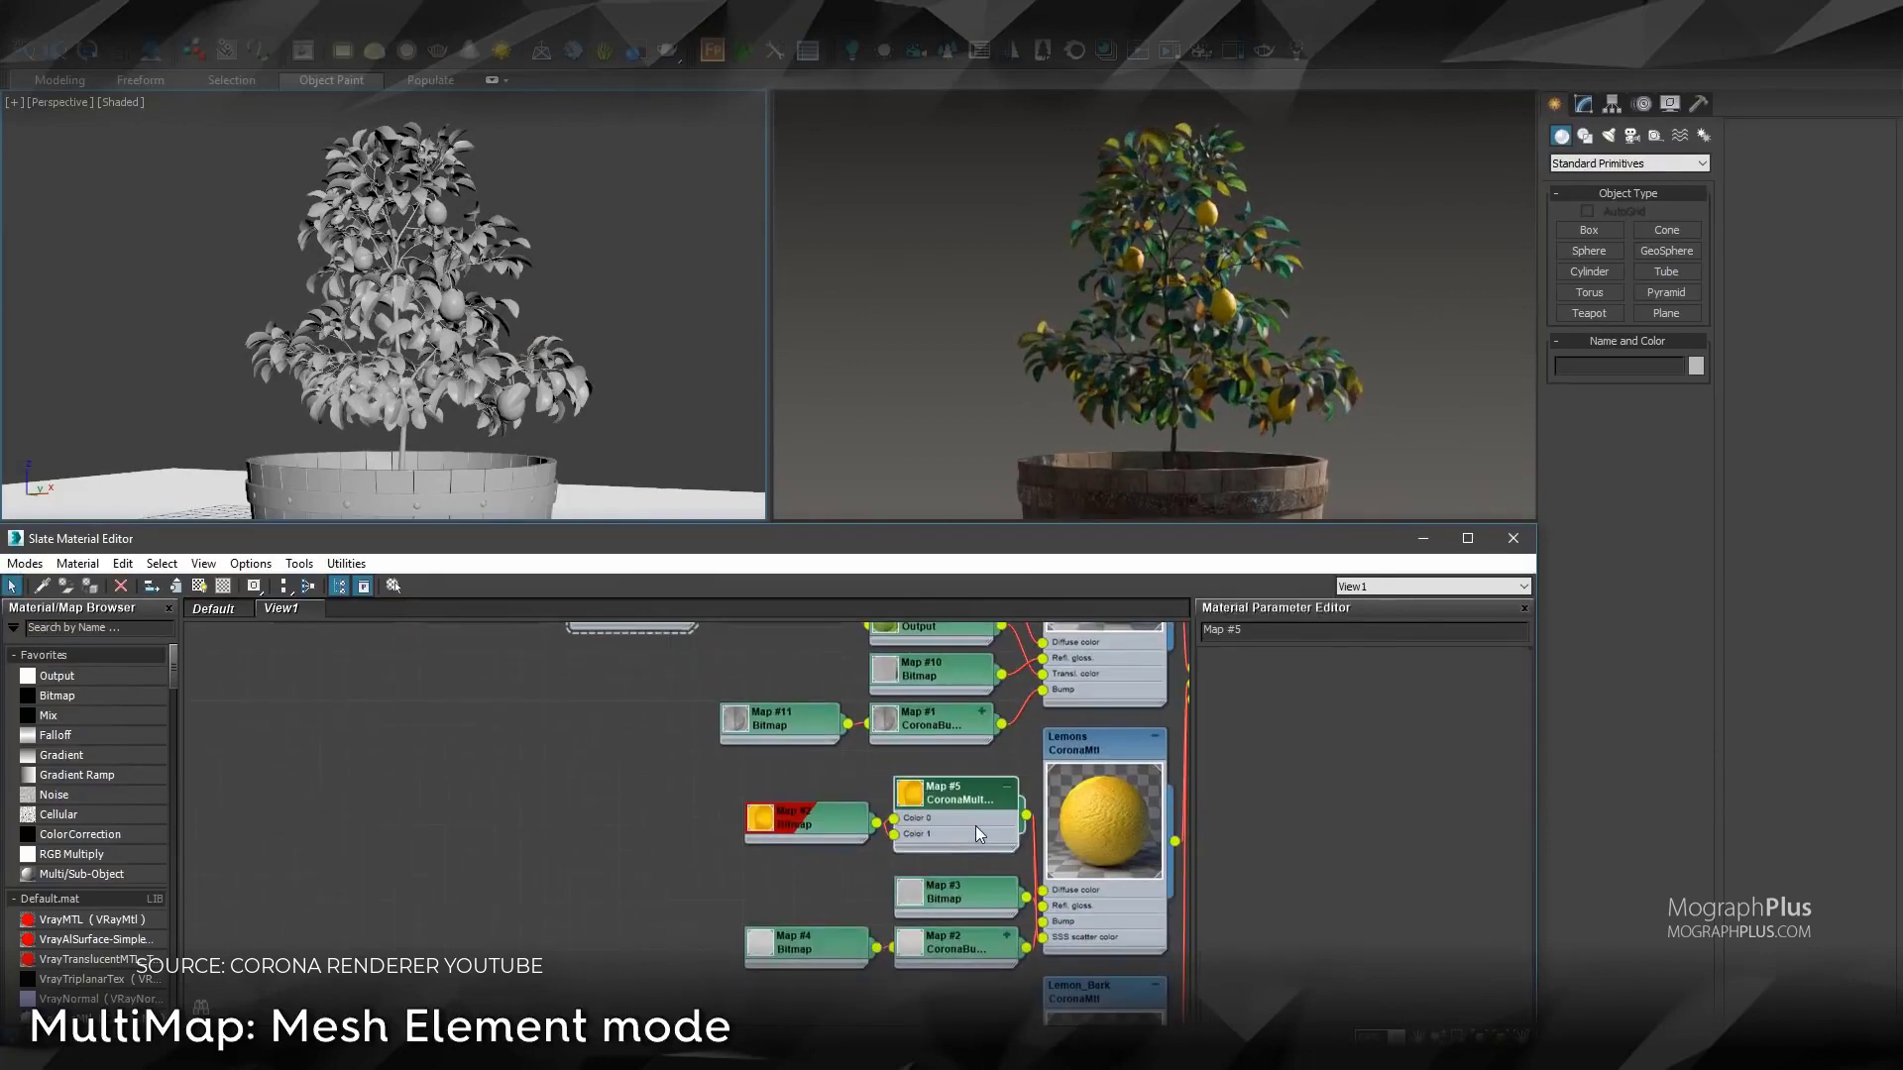
pyautogui.click(975, 824)
pyautogui.press('BackSpace')
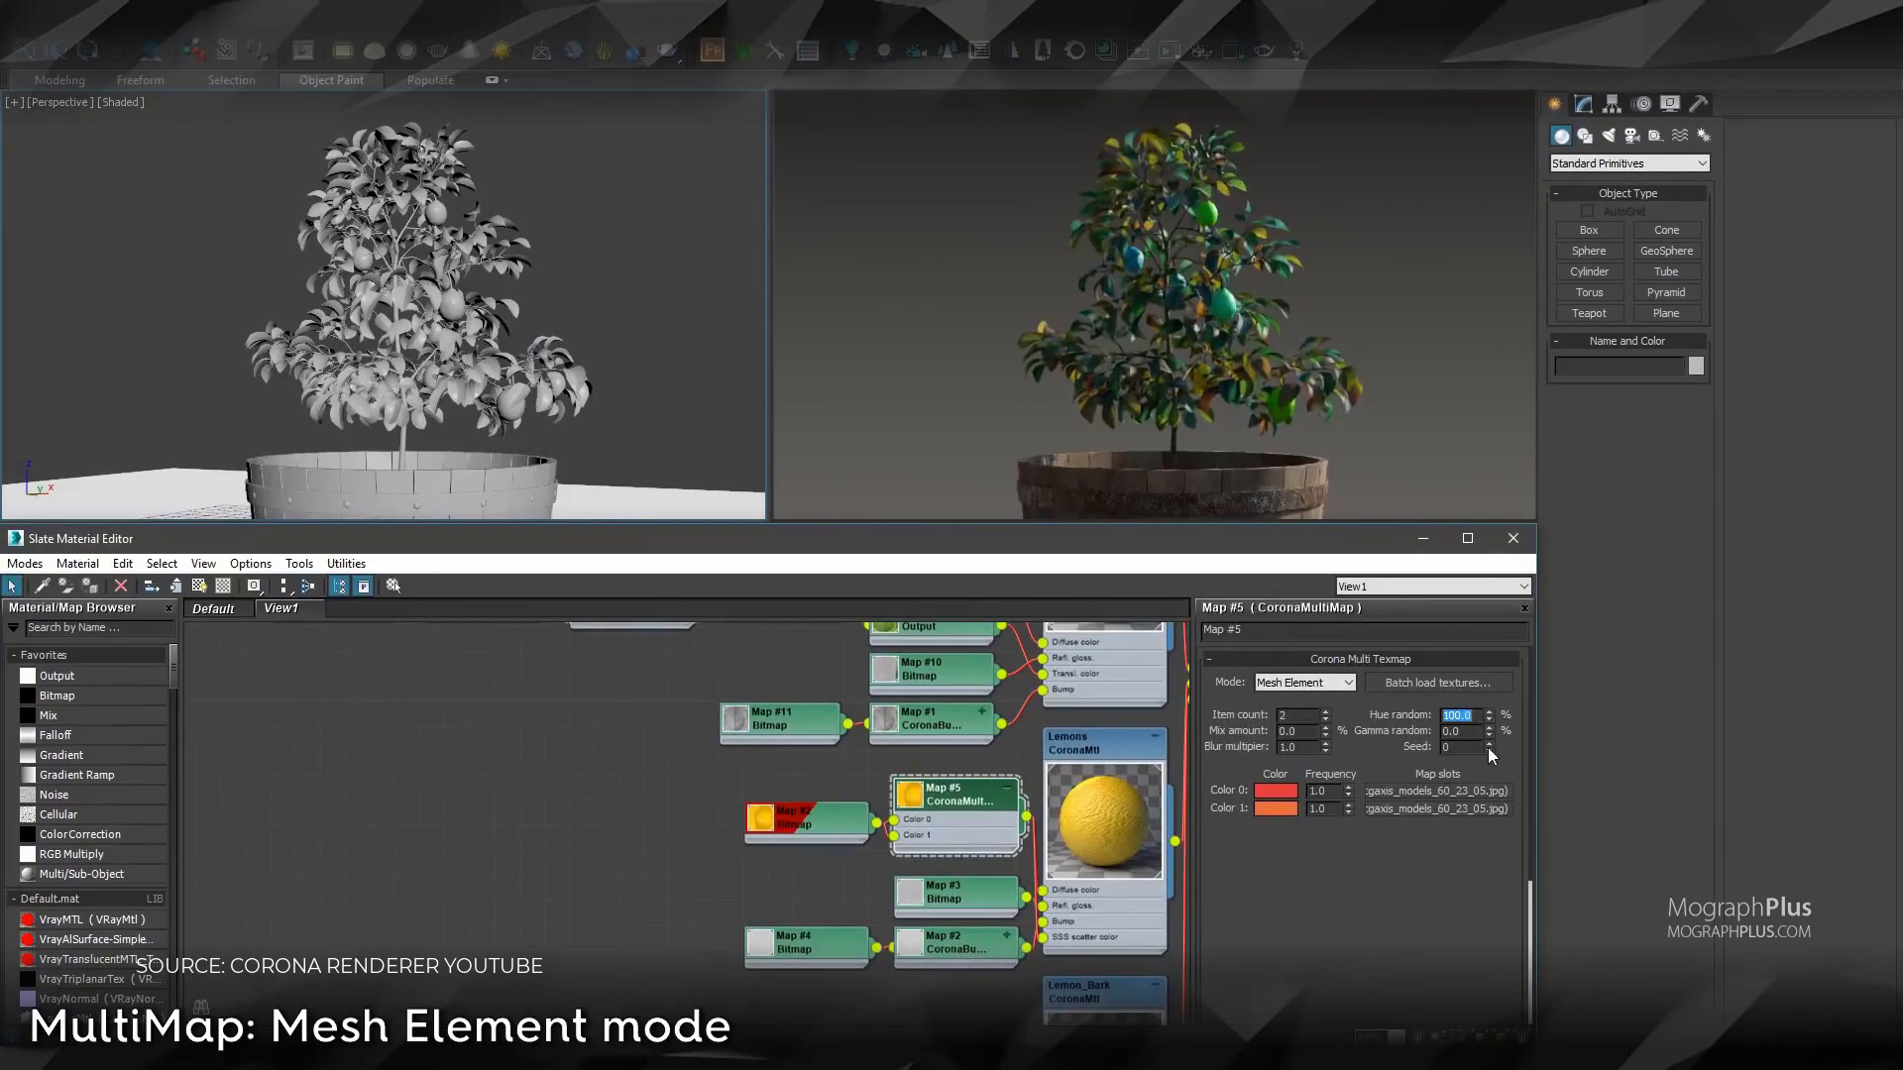
pyautogui.click(1489, 743)
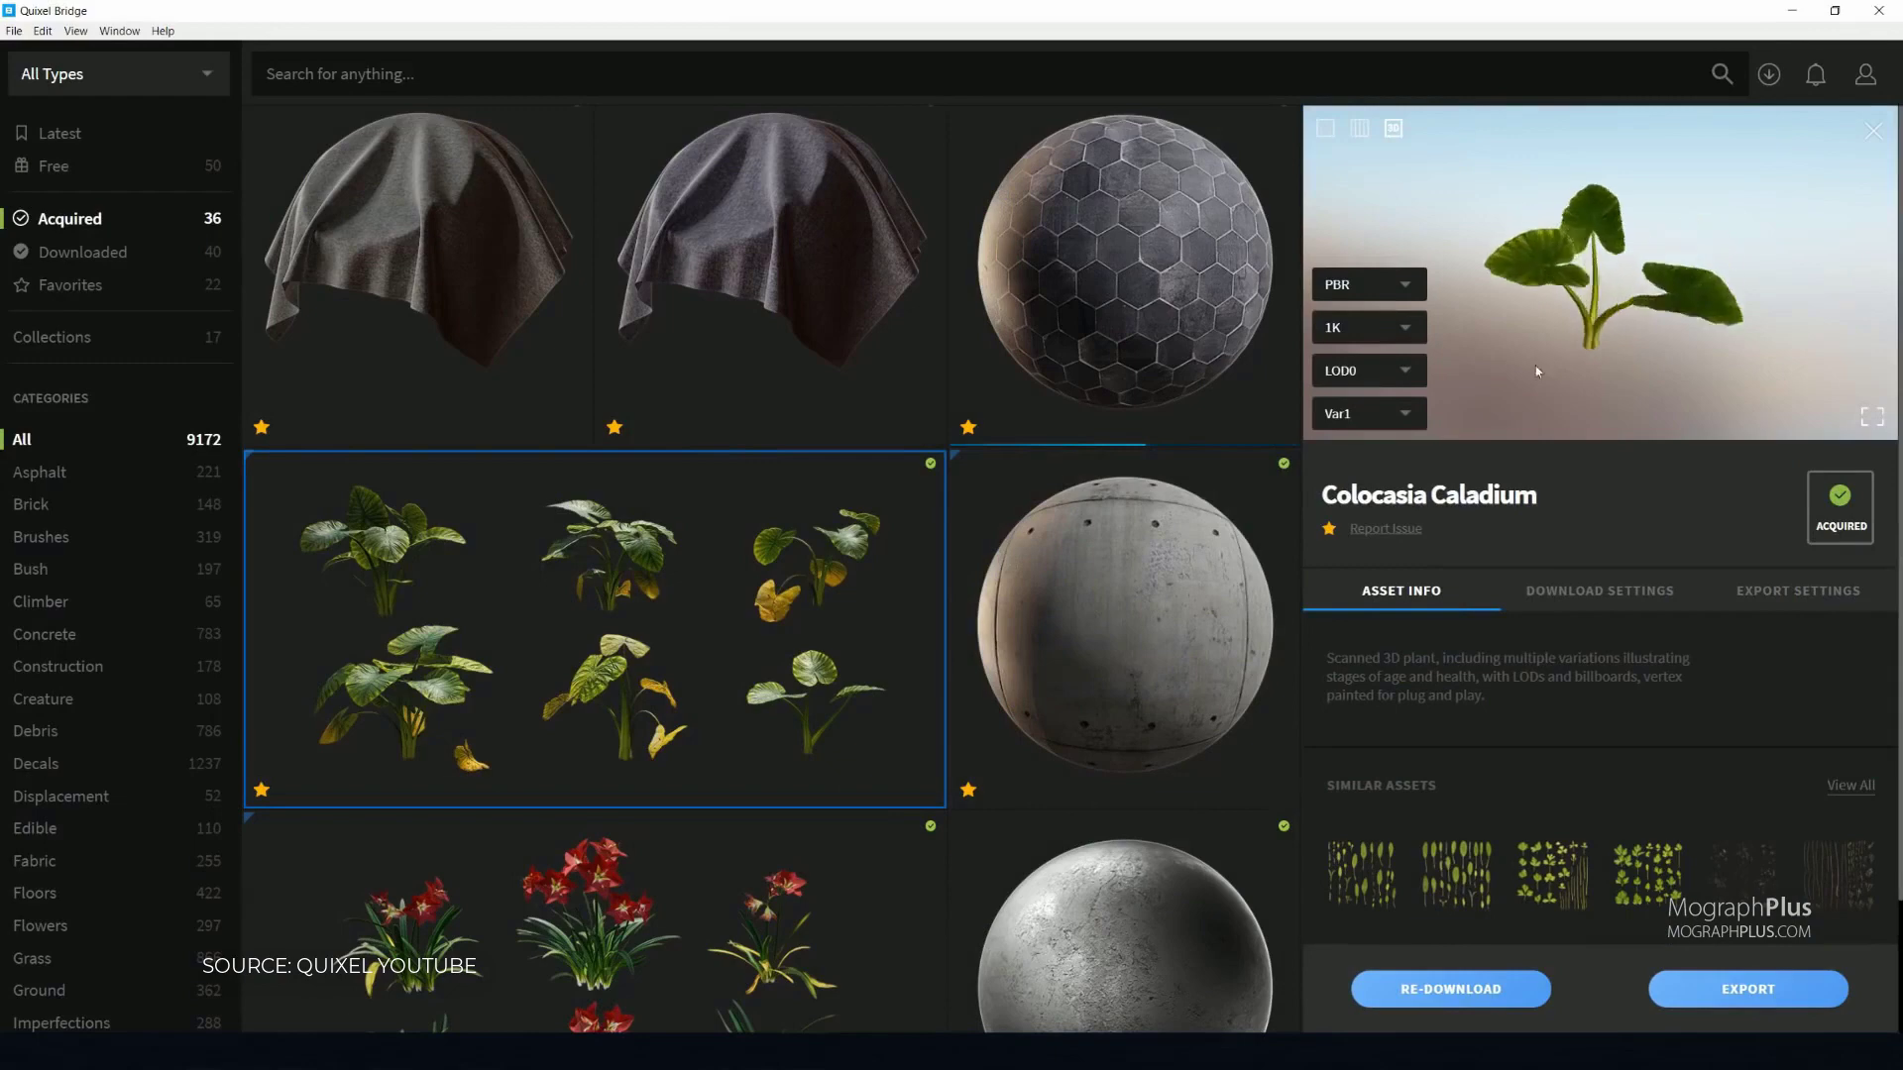
# - Rotate the Colocasia Caladium preview, change its LOD, close its details and show Collections
pyautogui.moveTo(1414, 378); pyautogui.dragTo(1572, 352)
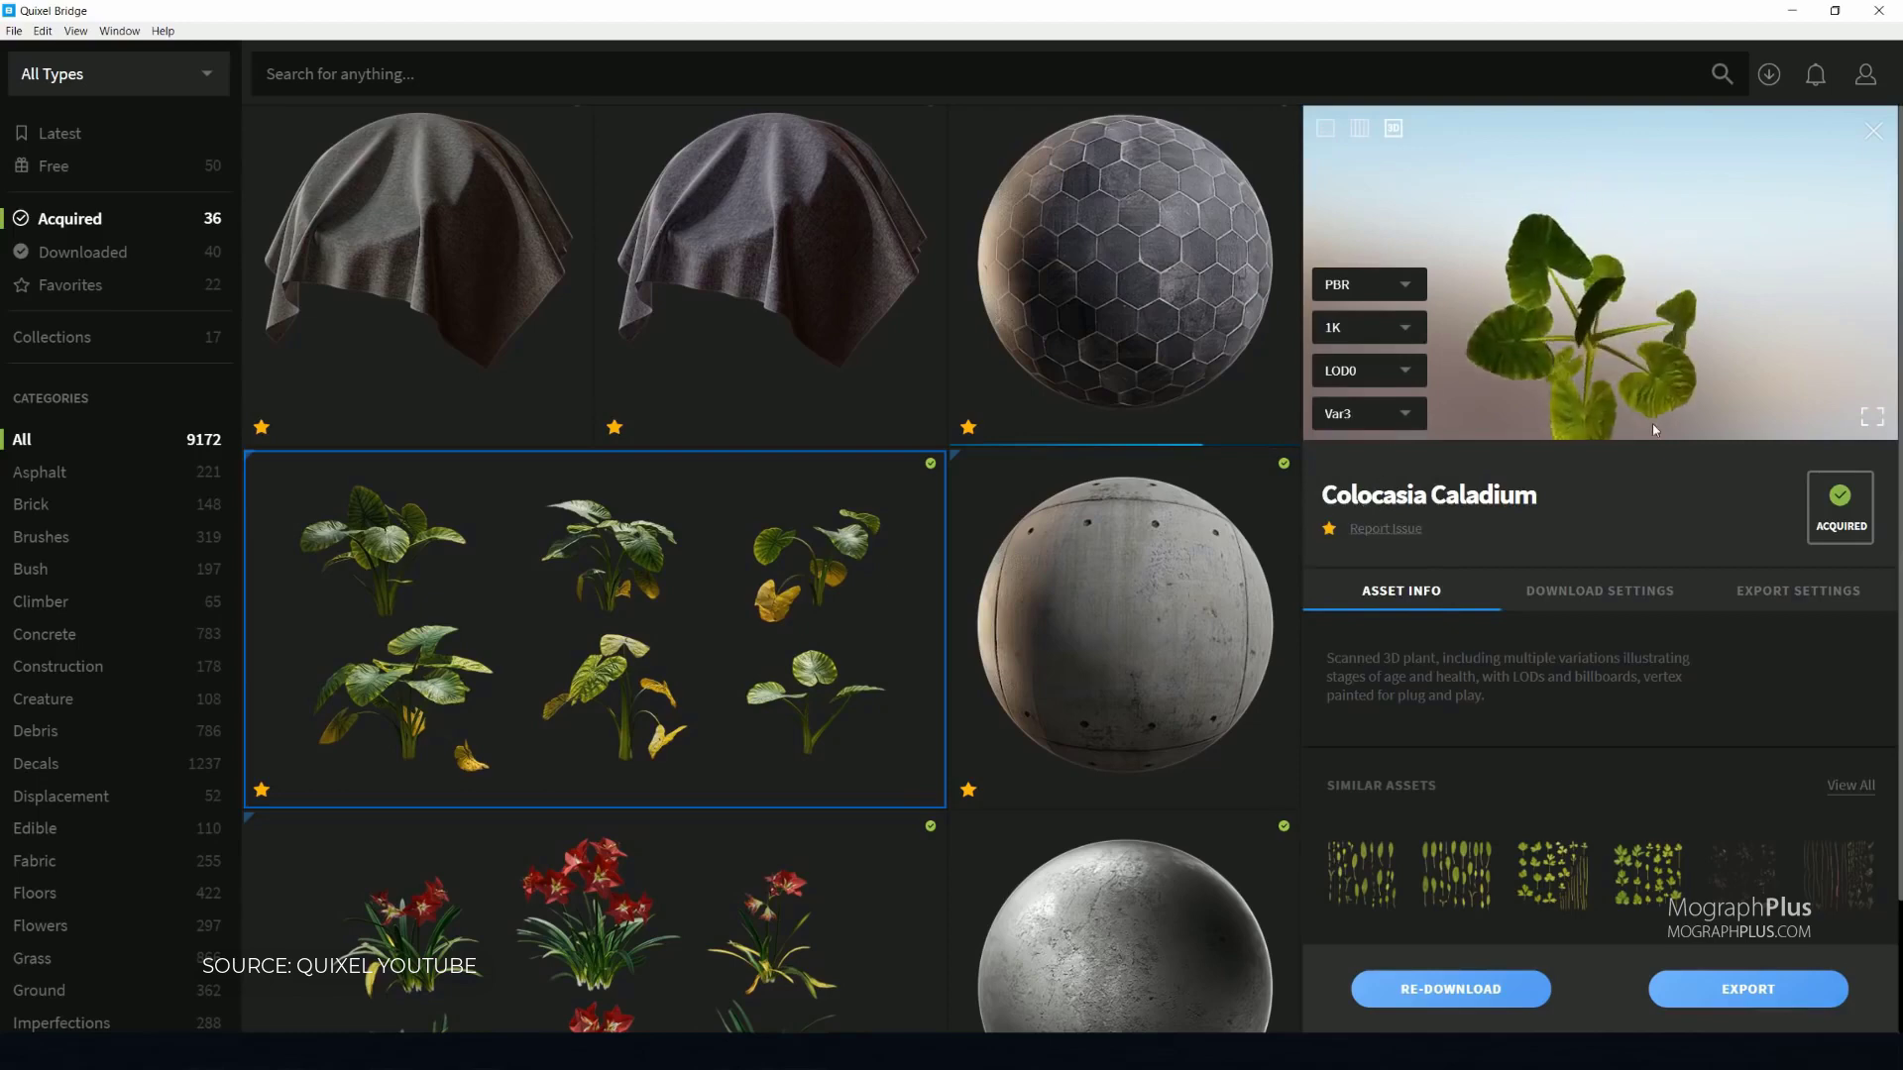
pyautogui.moveTo(1471, 350); pyautogui.dragTo(1505, 323)
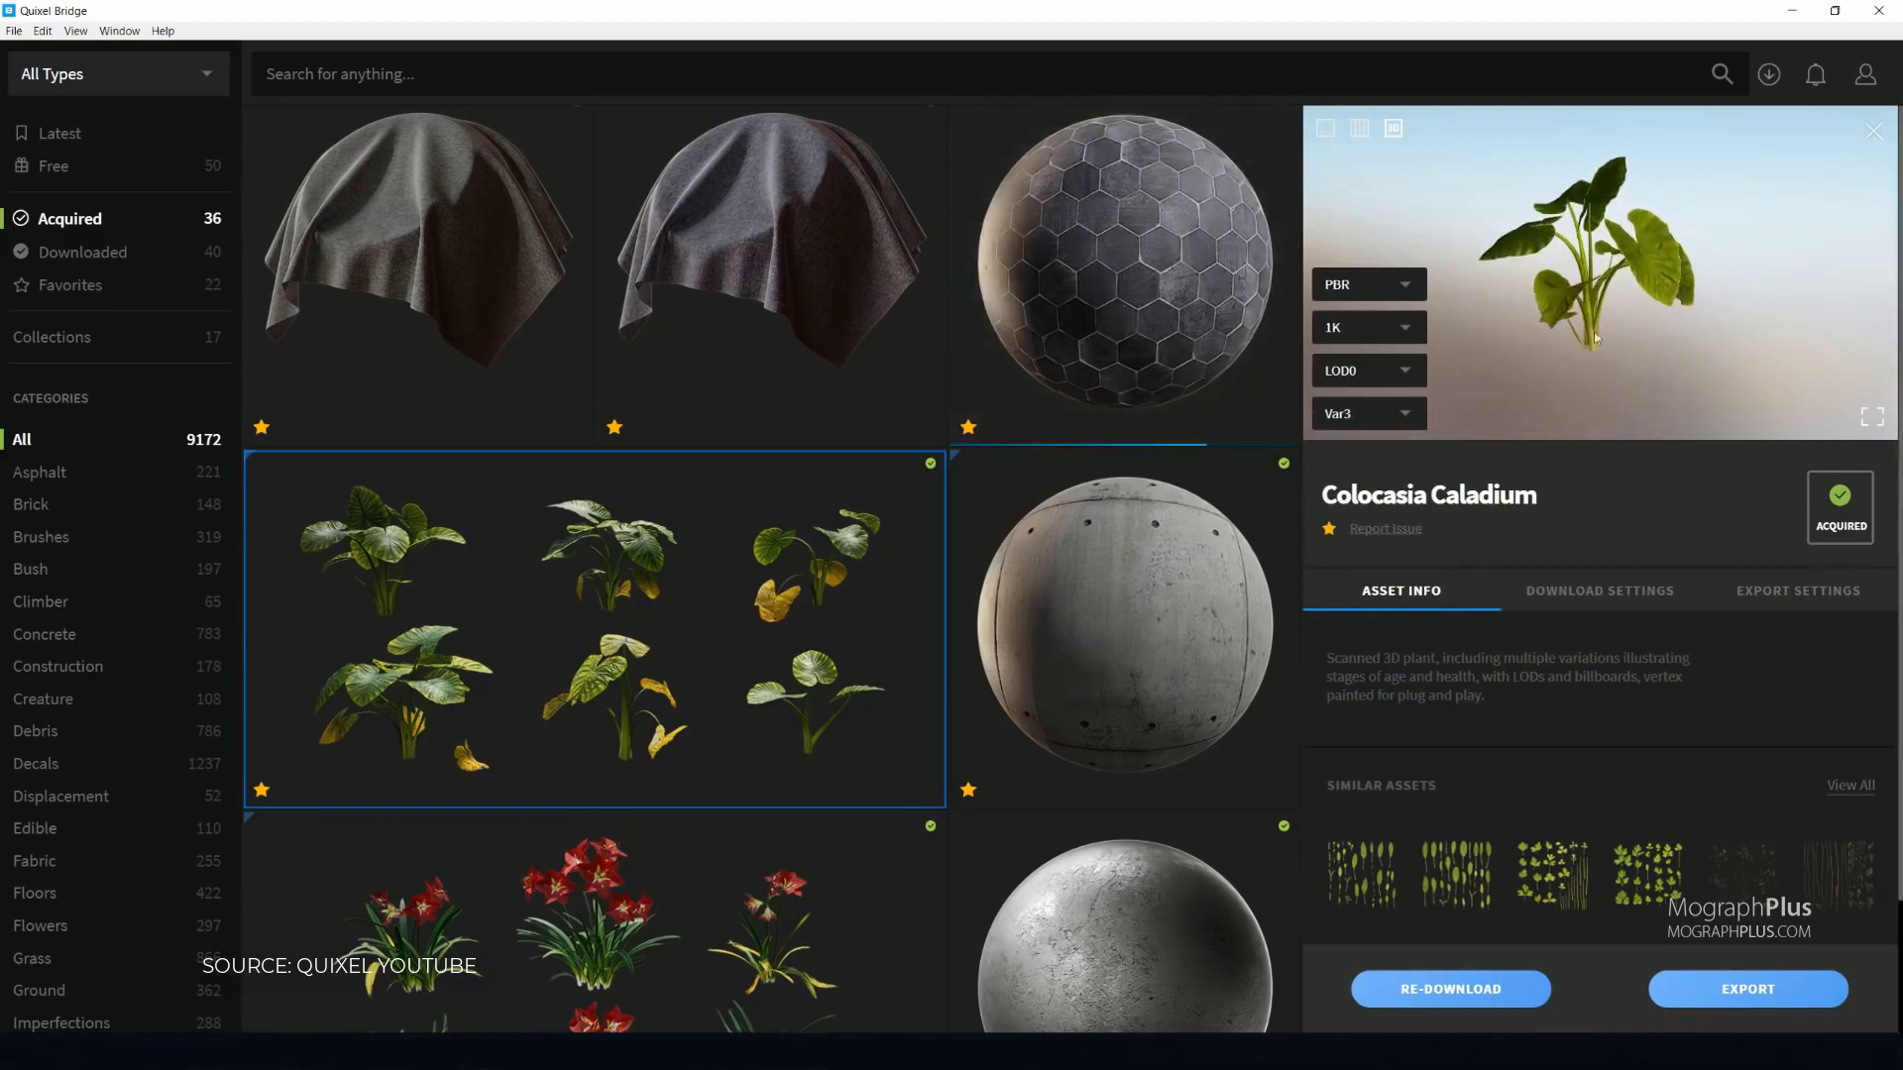
pyautogui.click(1359, 464)
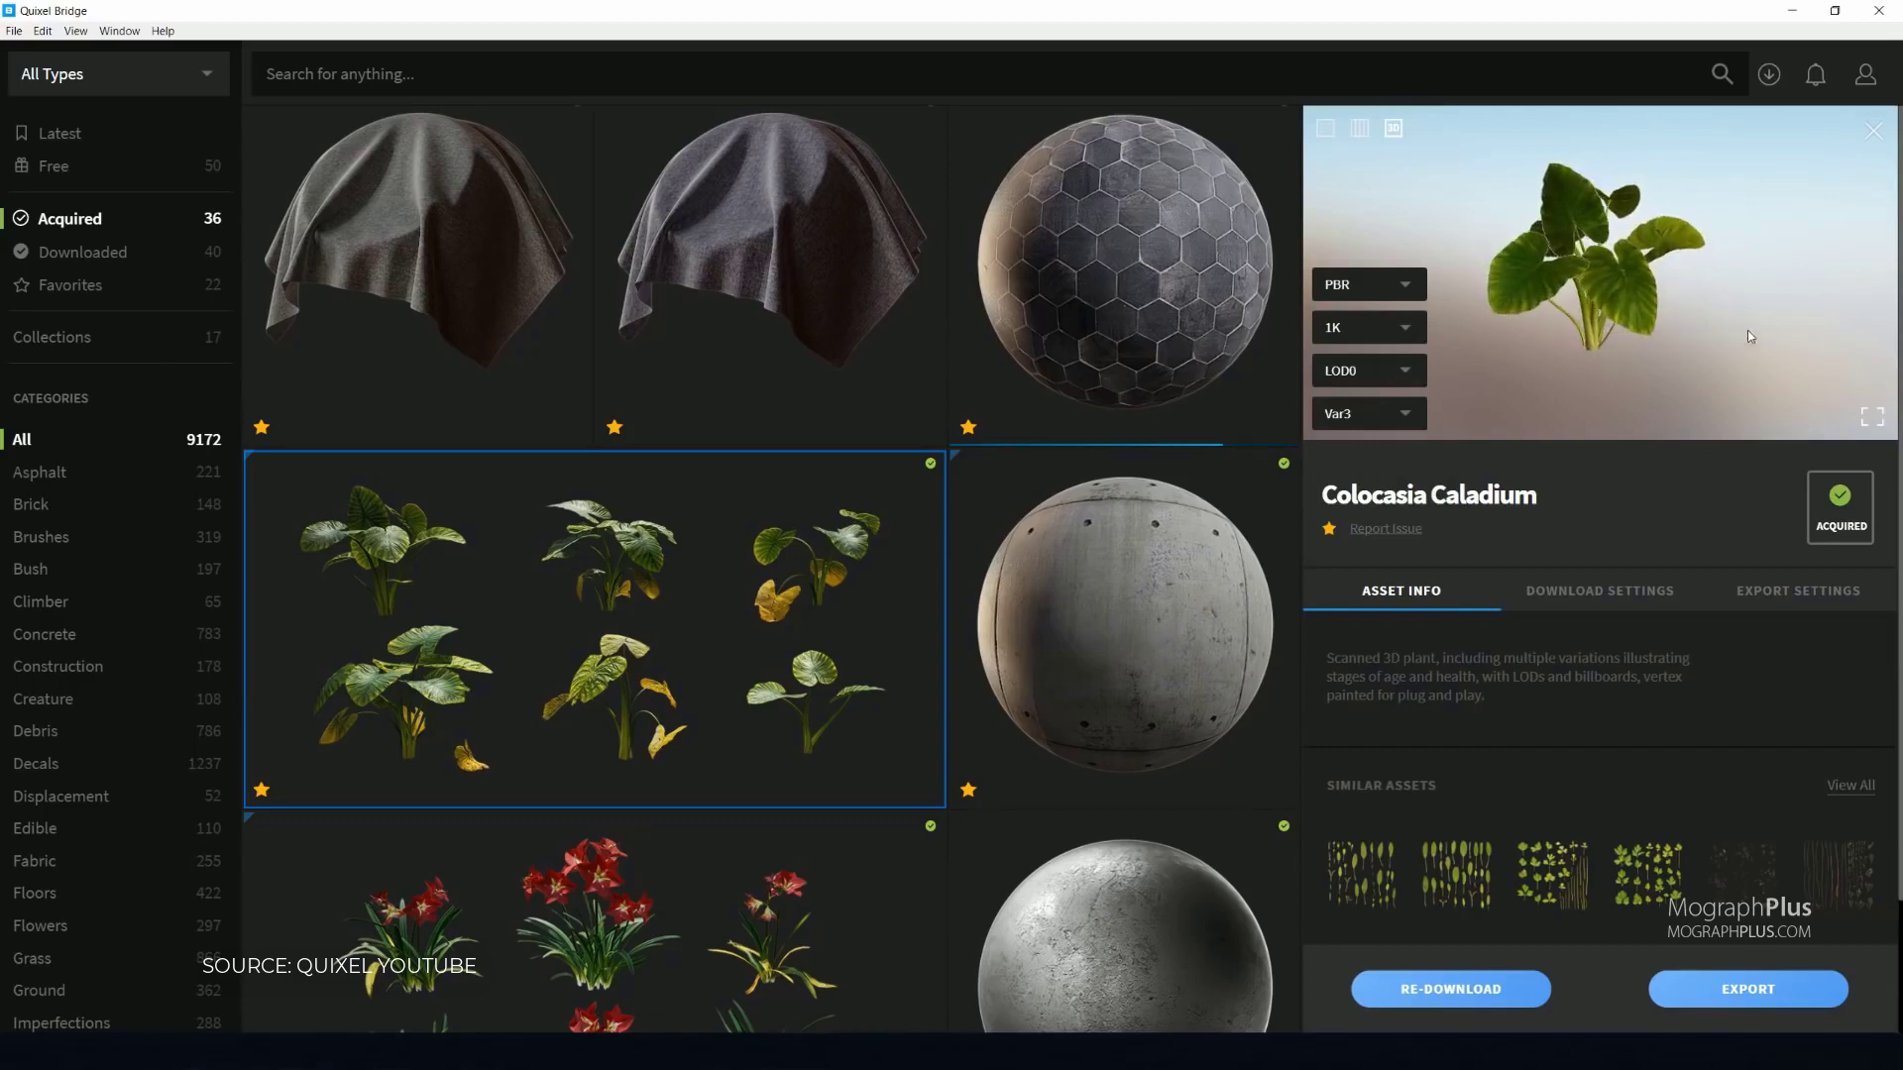
pyautogui.click(1873, 132)
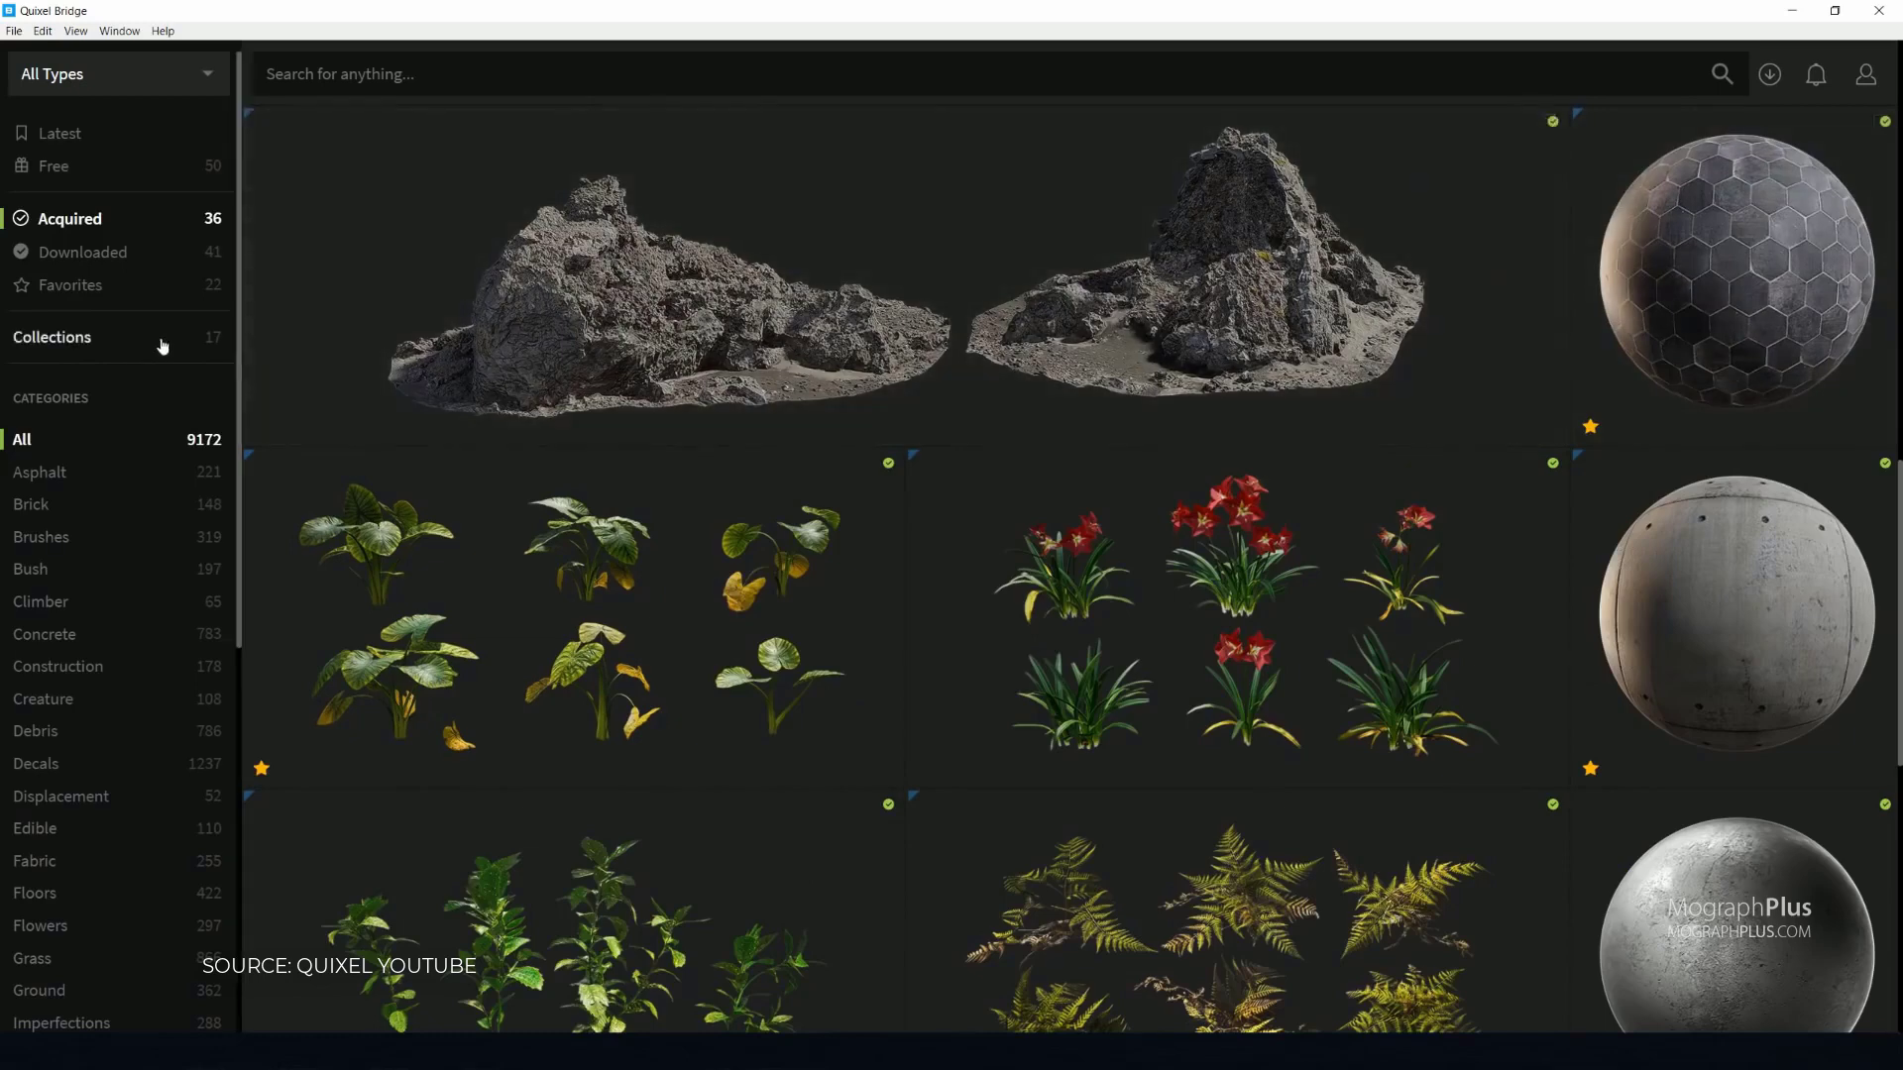
pyautogui.click(126, 346)
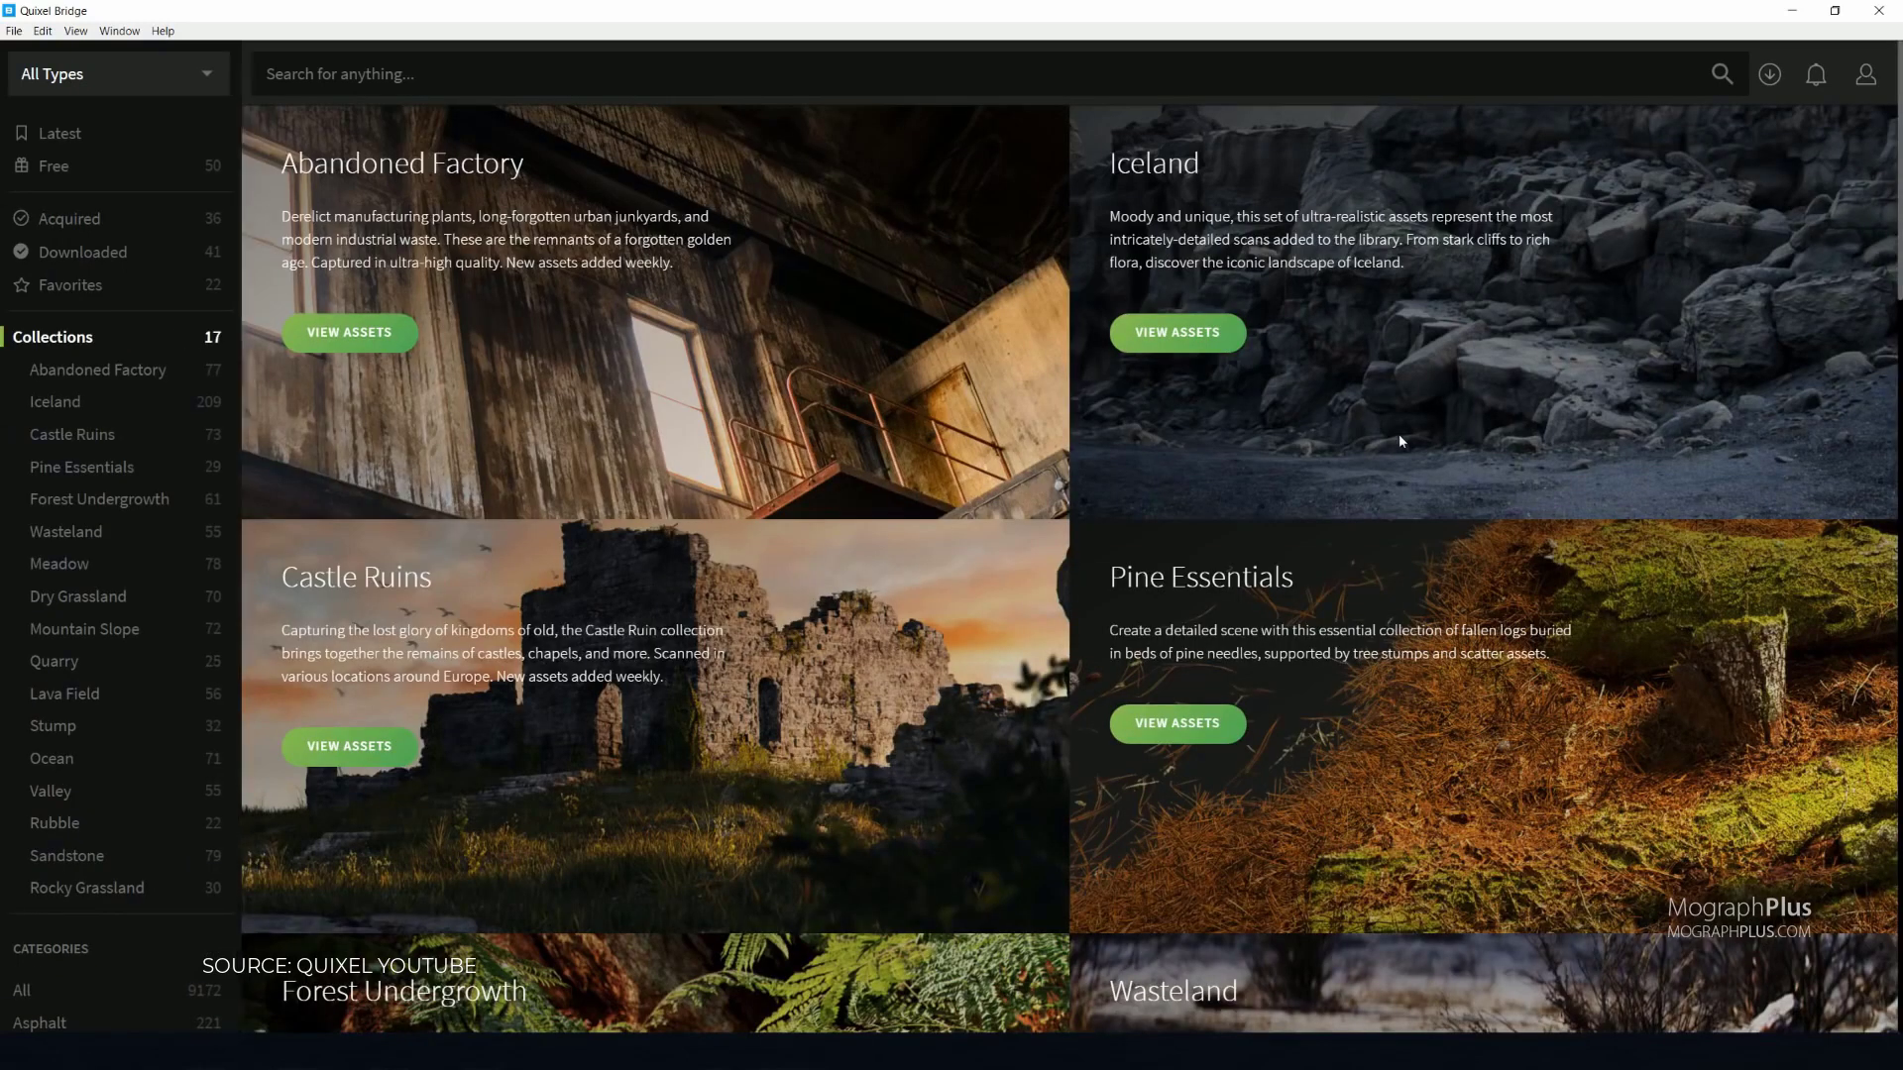
# - Scroll the collection banners, open Iceland's assets and scroll through its rock and boulder grid
pyautogui.scroll(-10, 1401, 440)
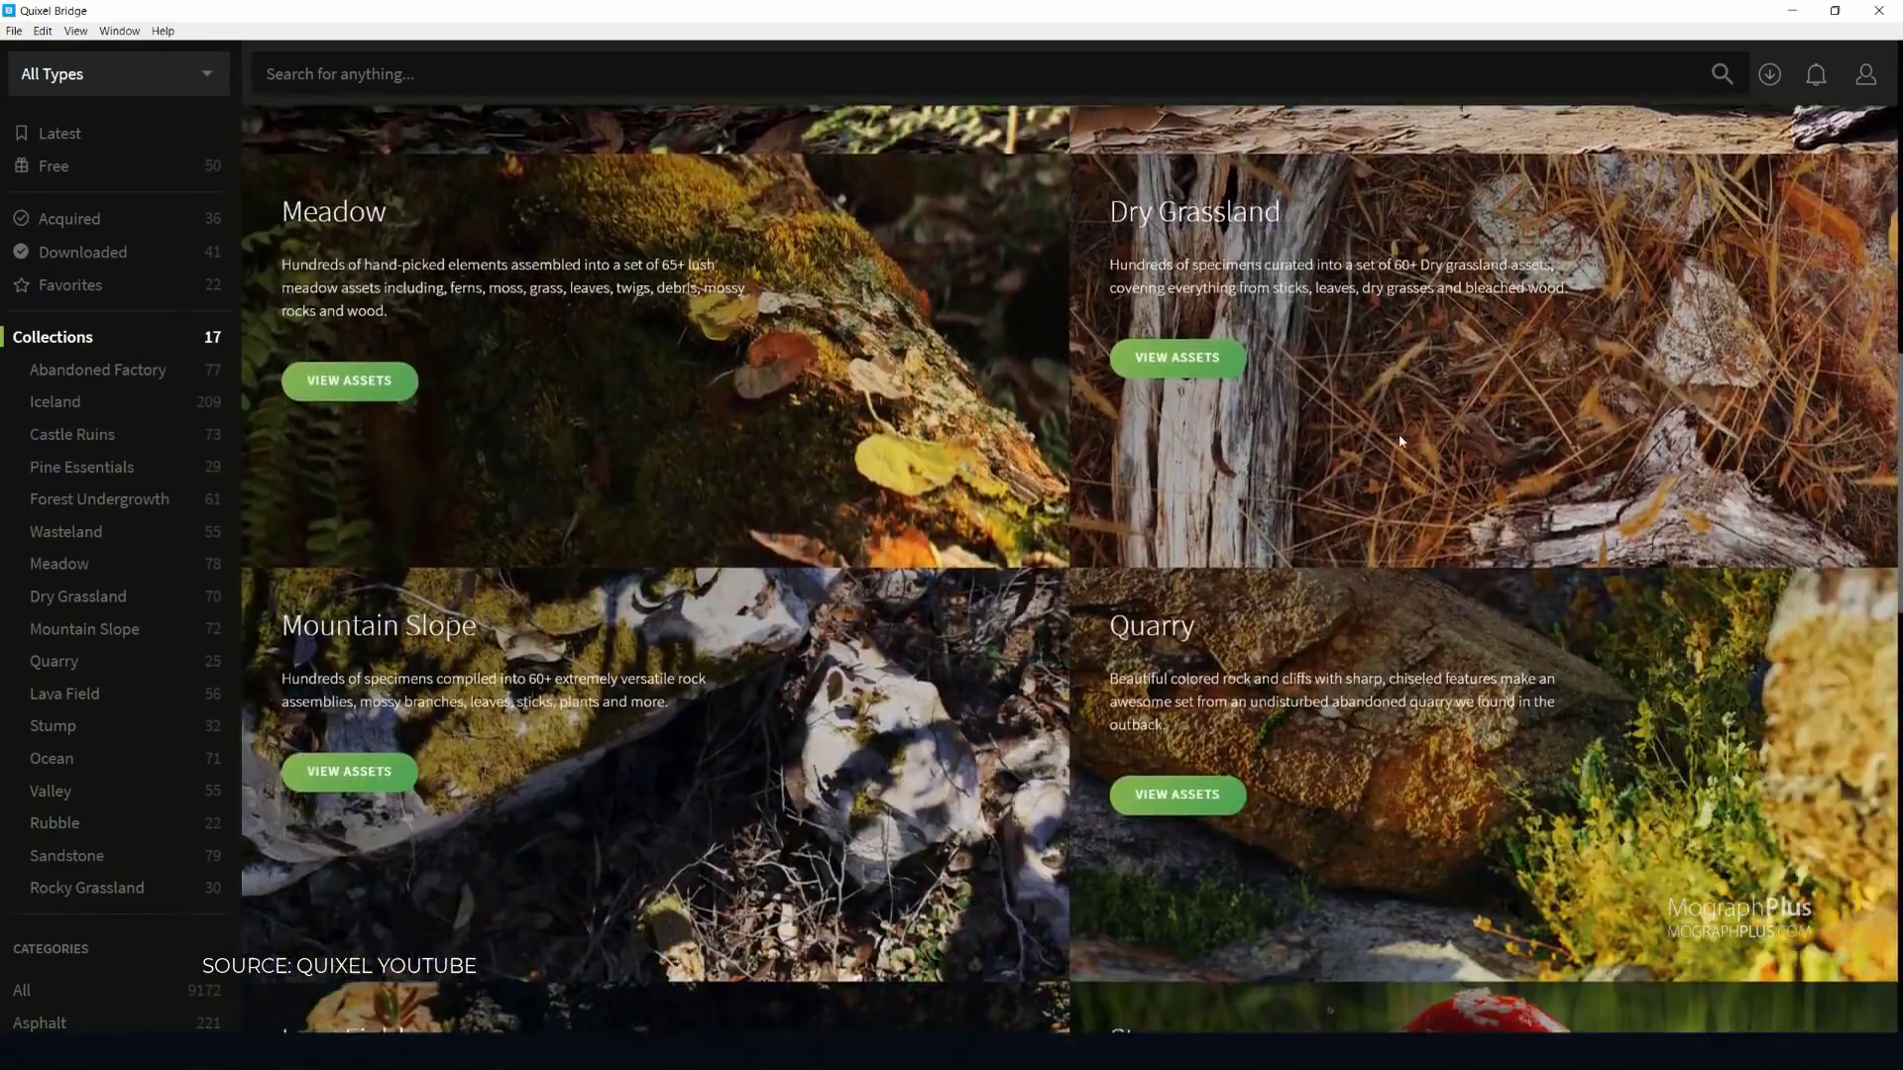
pyautogui.scroll(-10, 1400, 441)
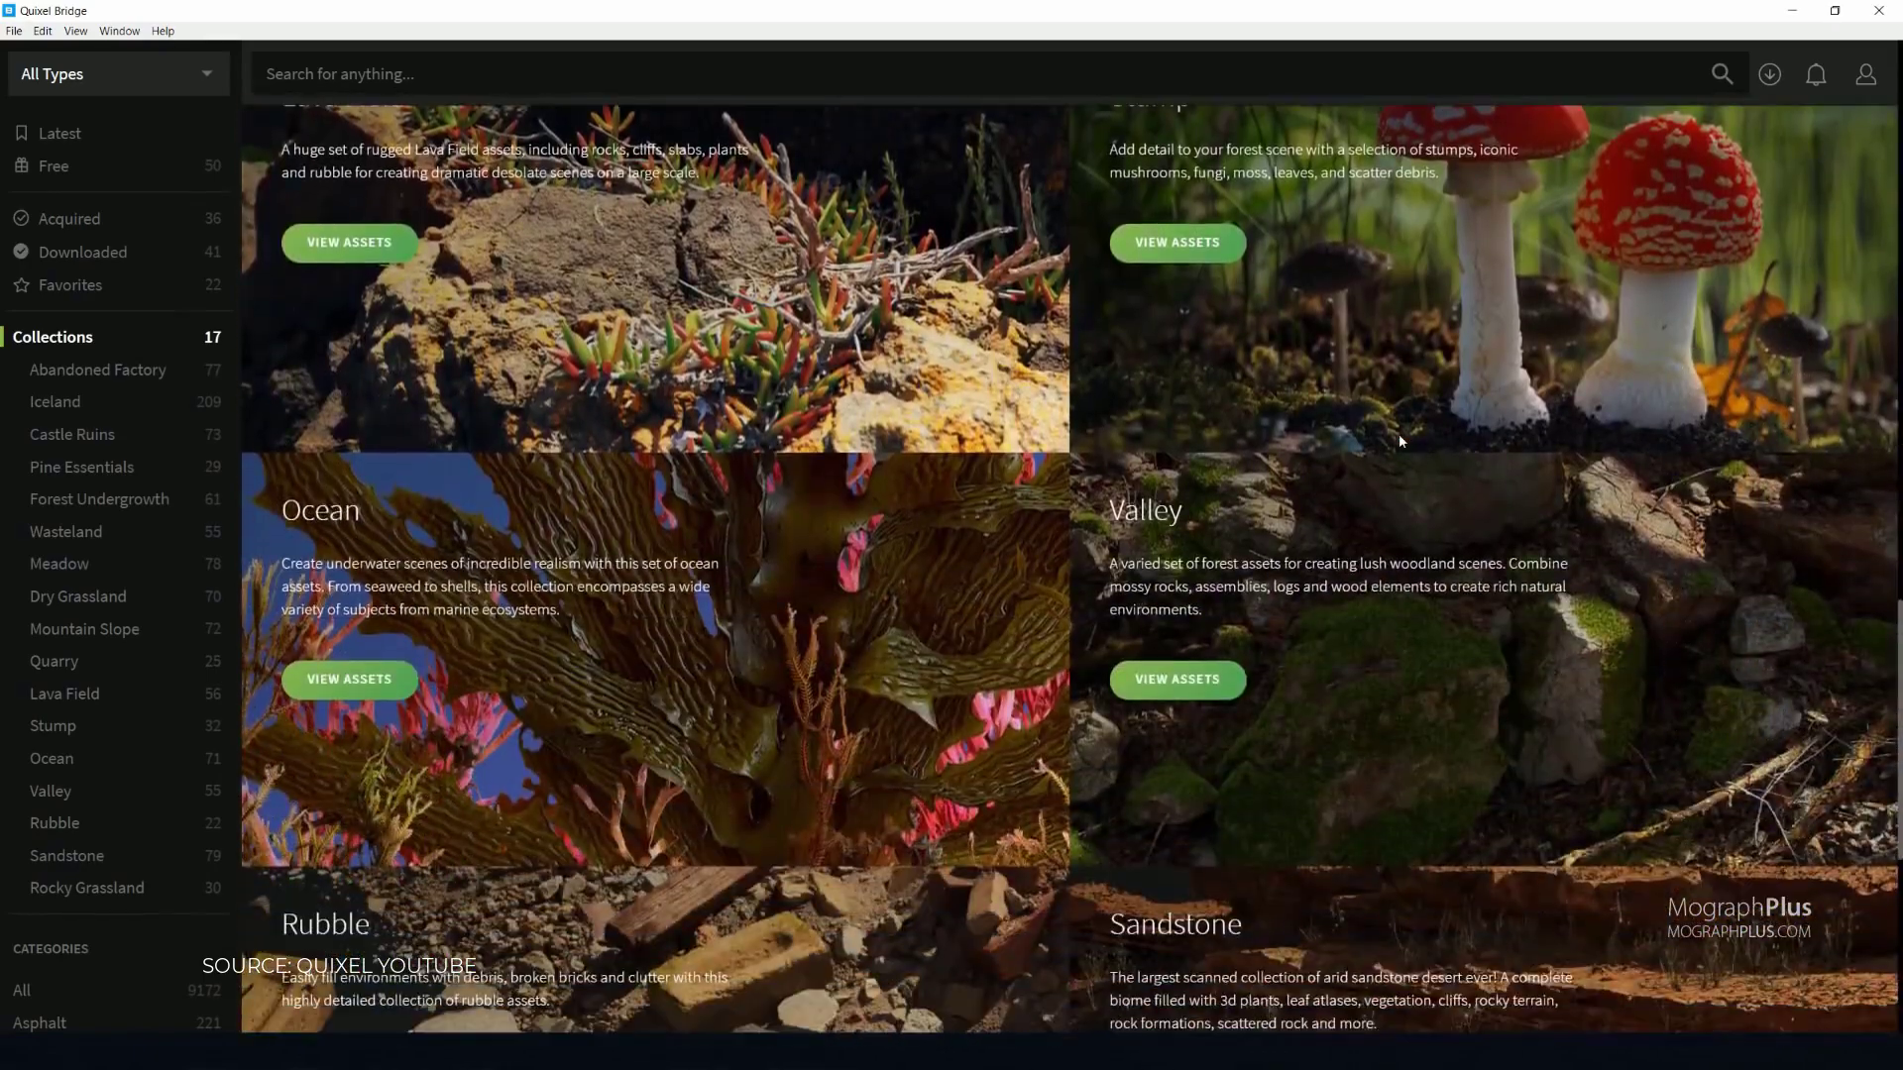
pyautogui.scroll(20, 1400, 439)
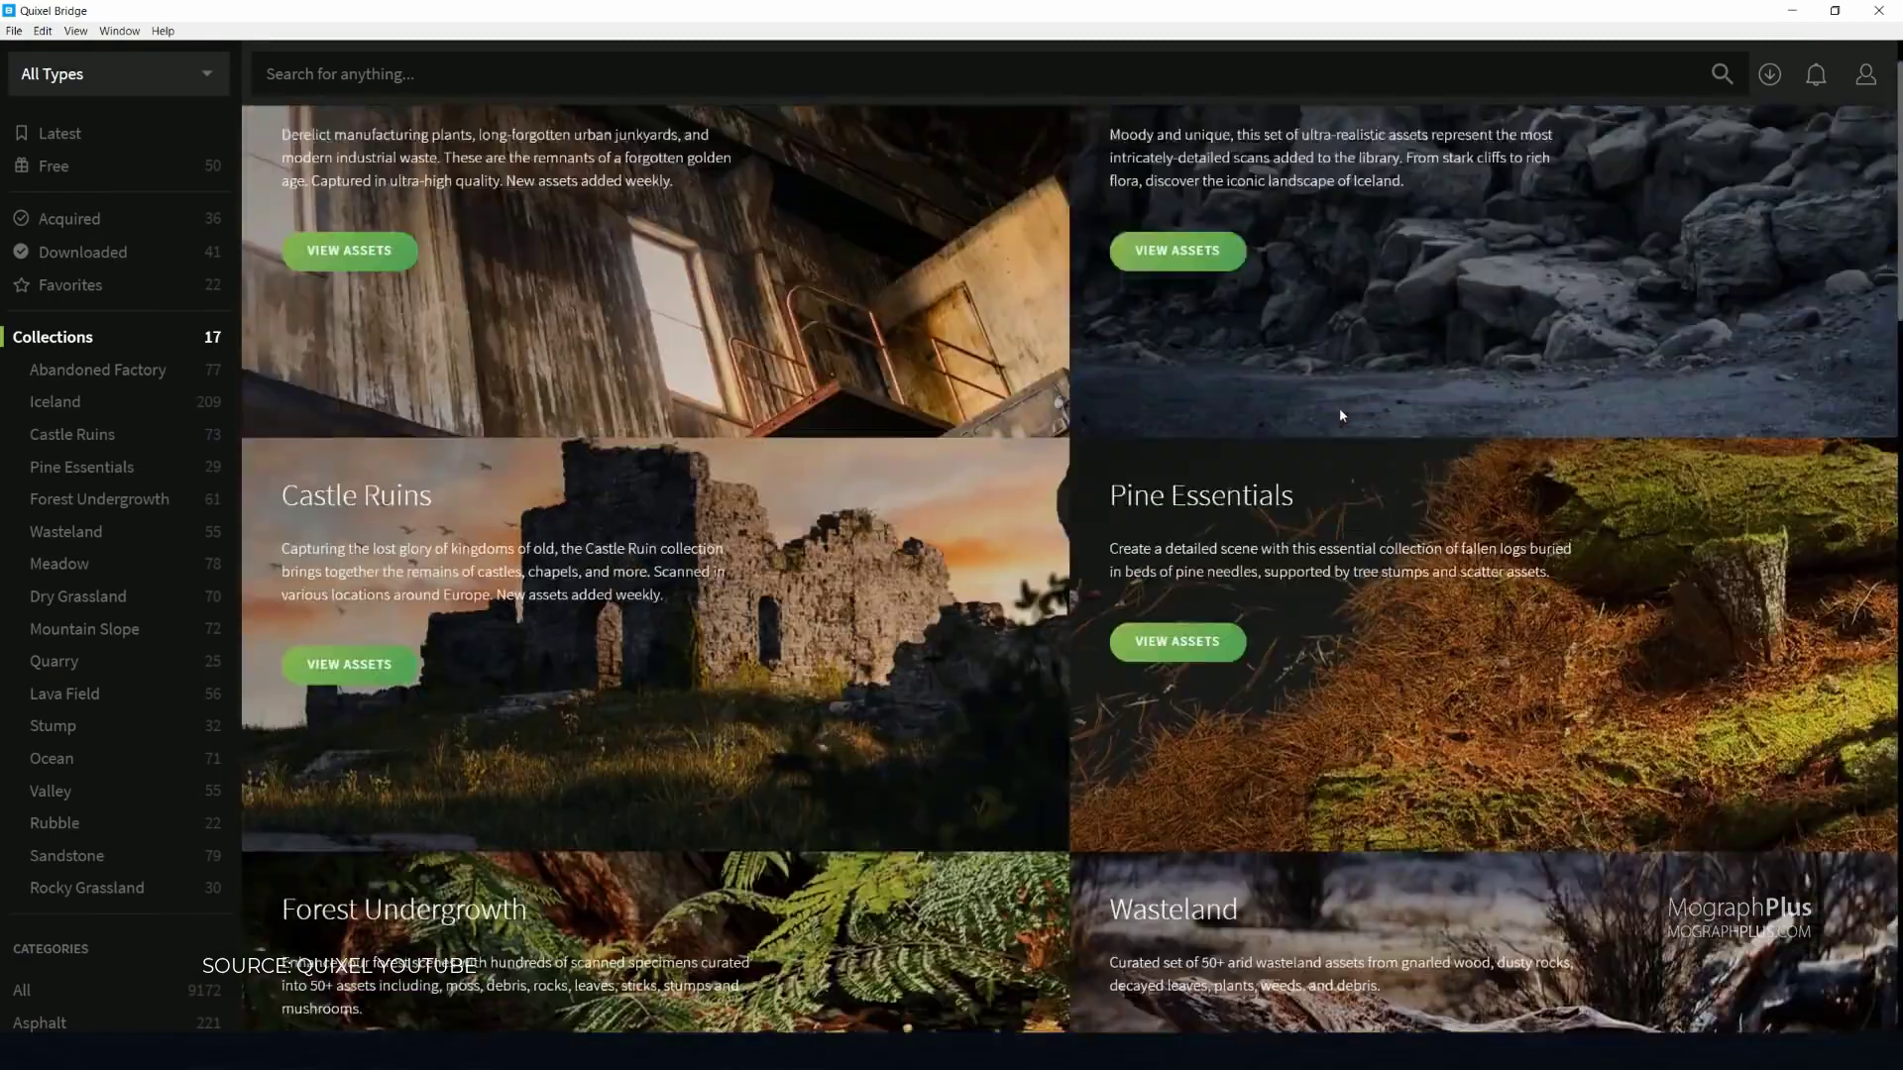
pyautogui.click(1204, 329)
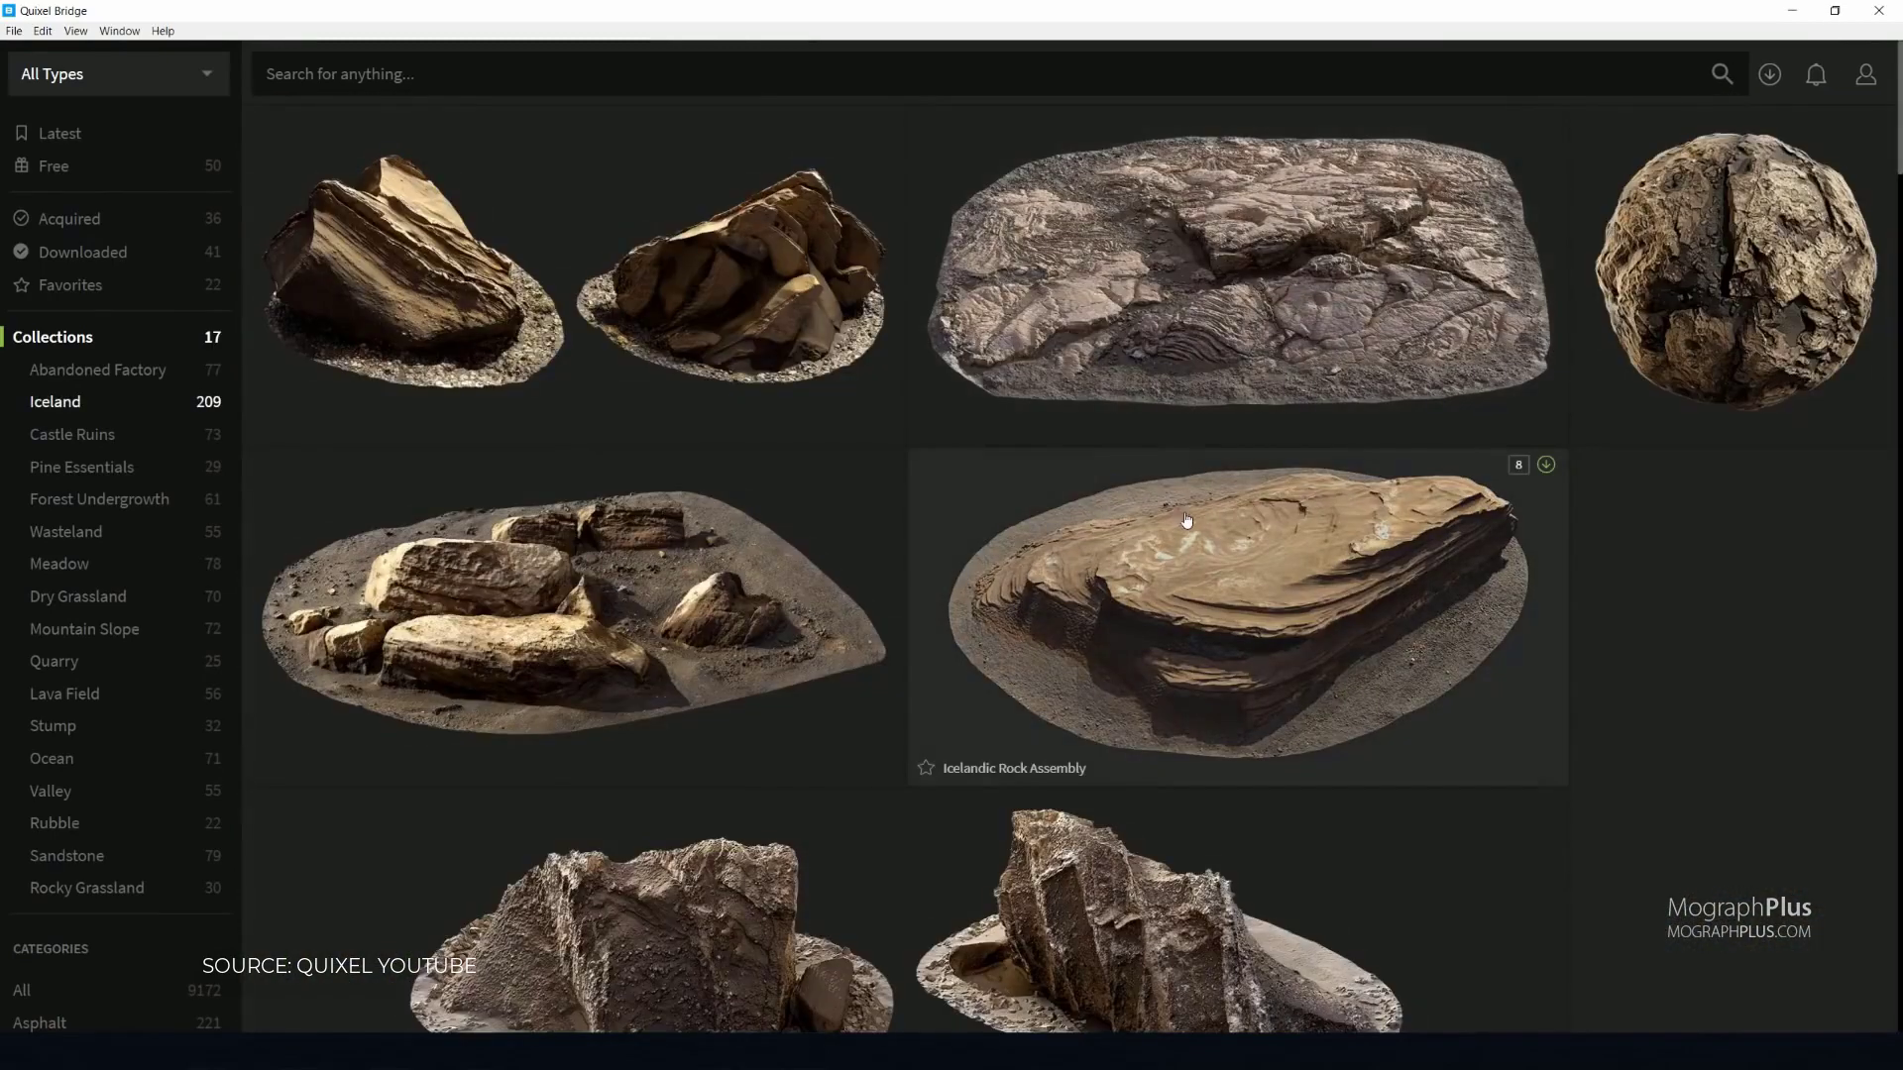
pyautogui.scroll(-8, 1194, 502)
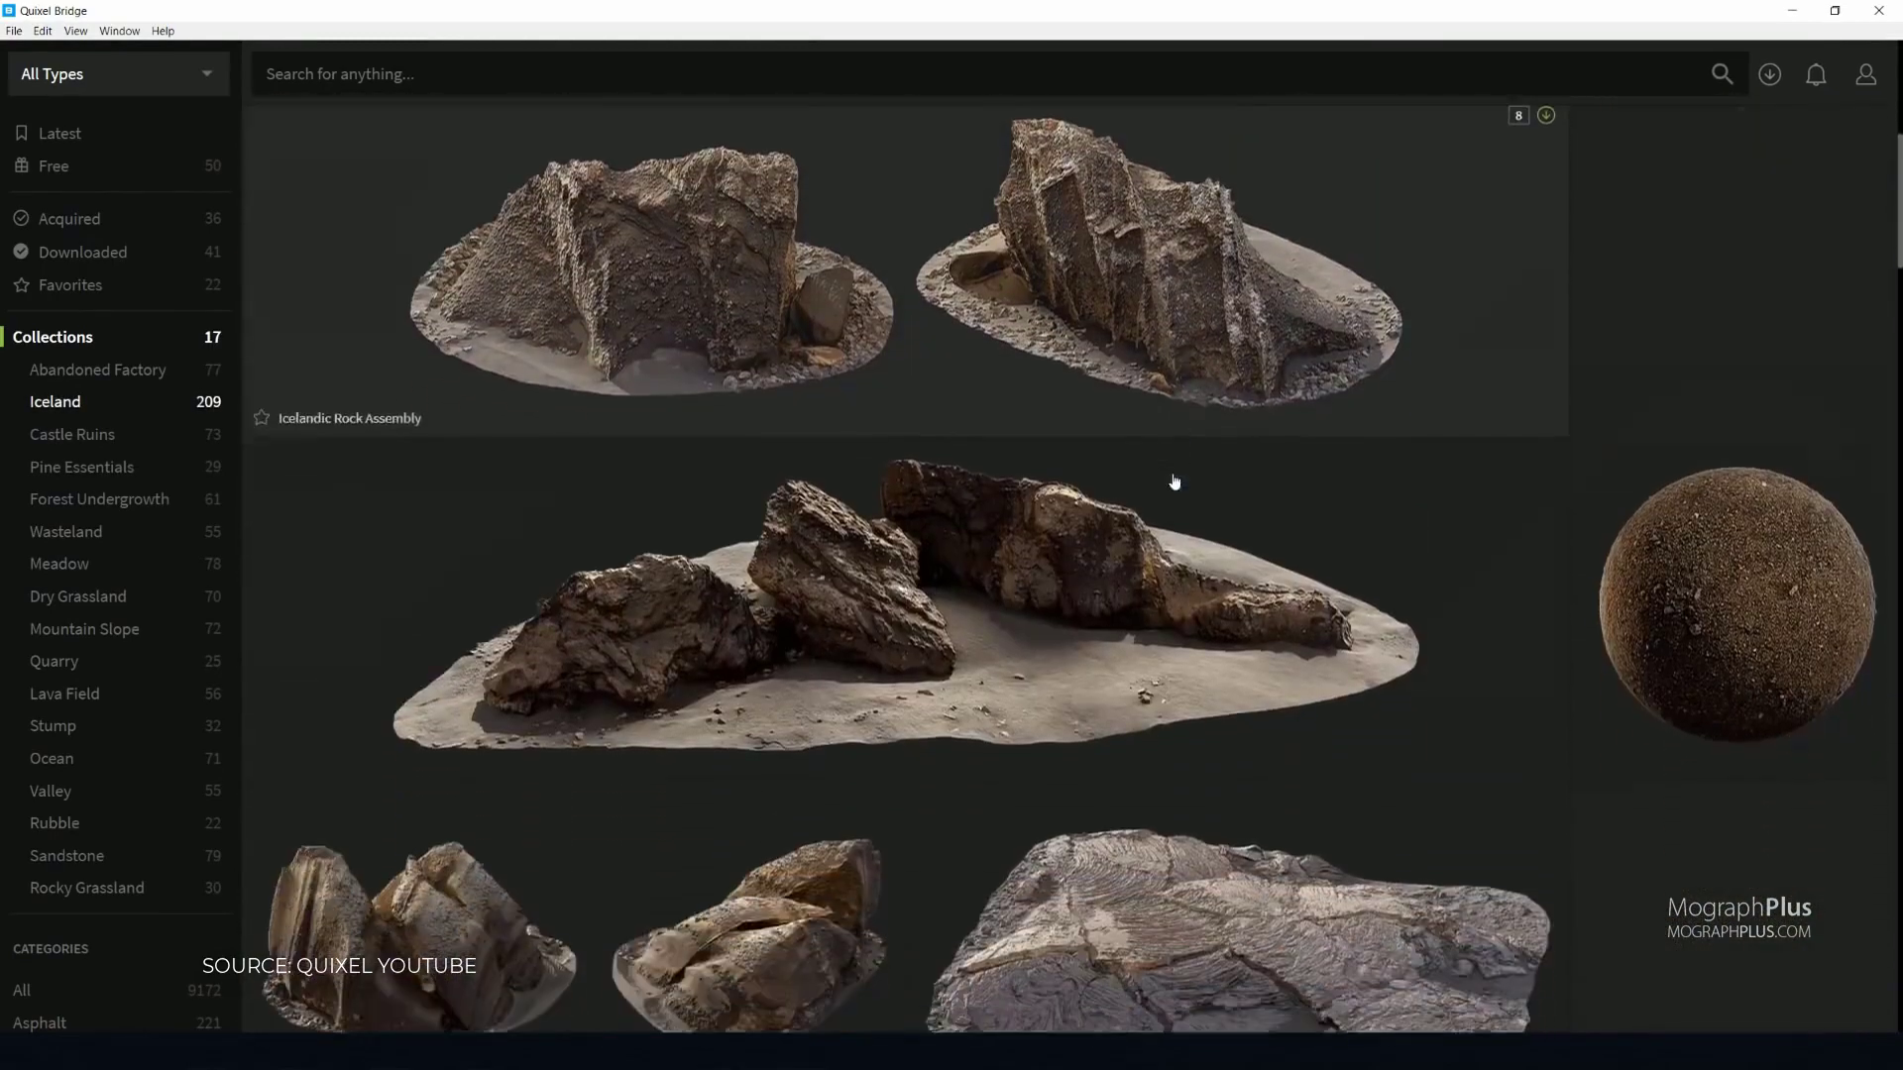
pyautogui.scroll(-15, 1175, 477)
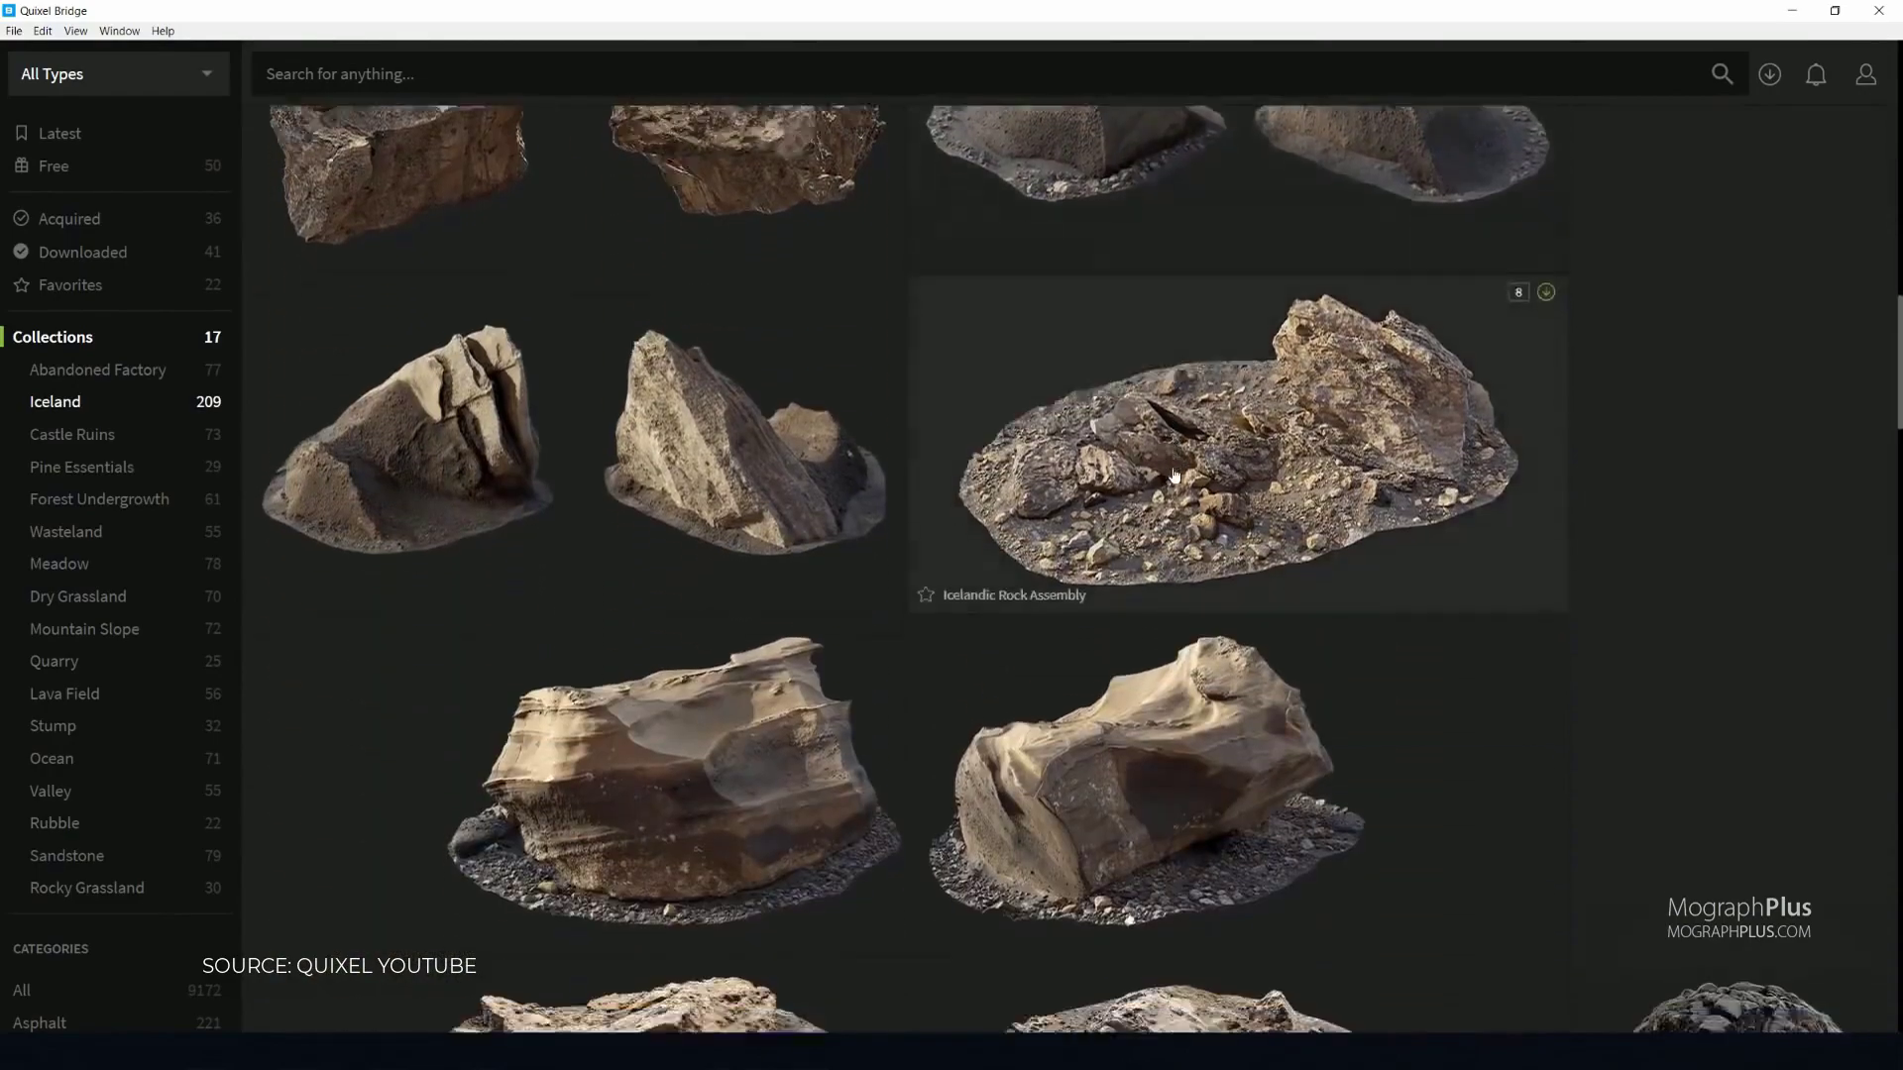
pyautogui.scroll(-15, 1174, 477)
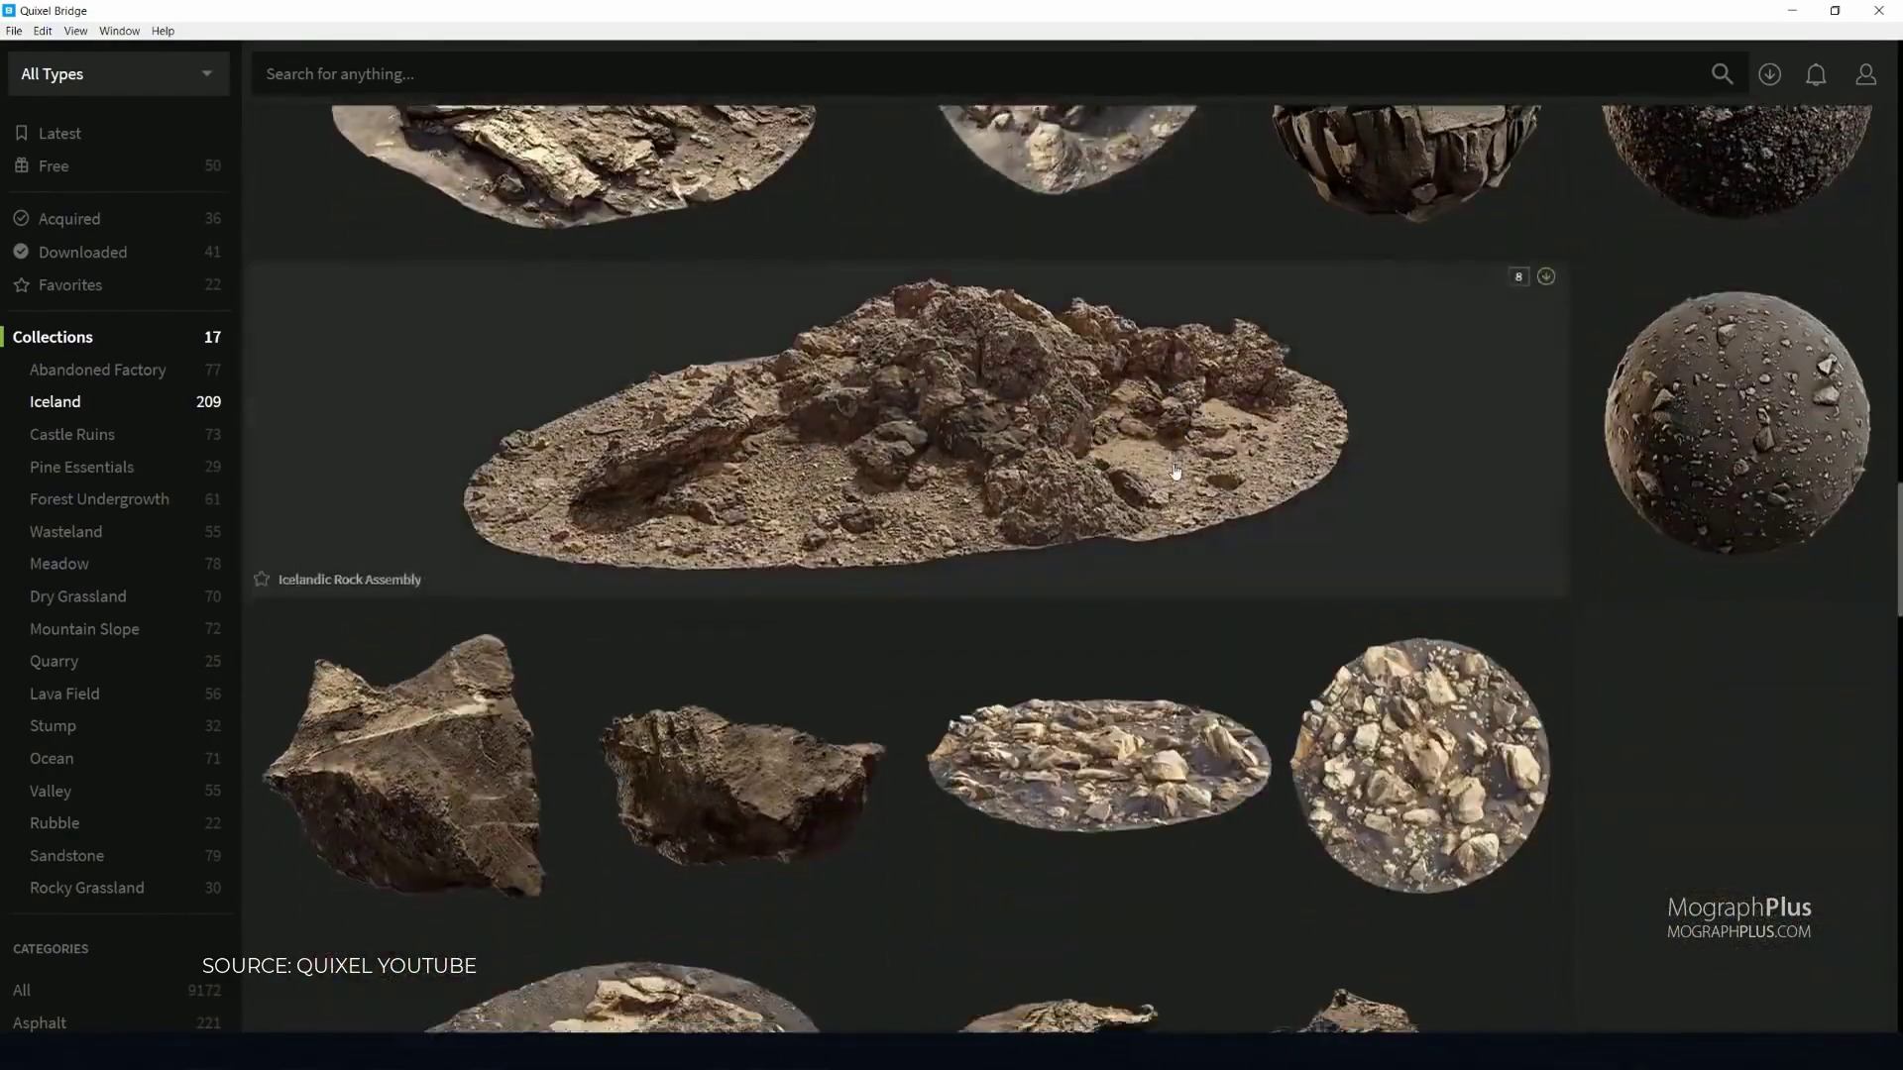
pyautogui.scroll(-15, 1175, 469)
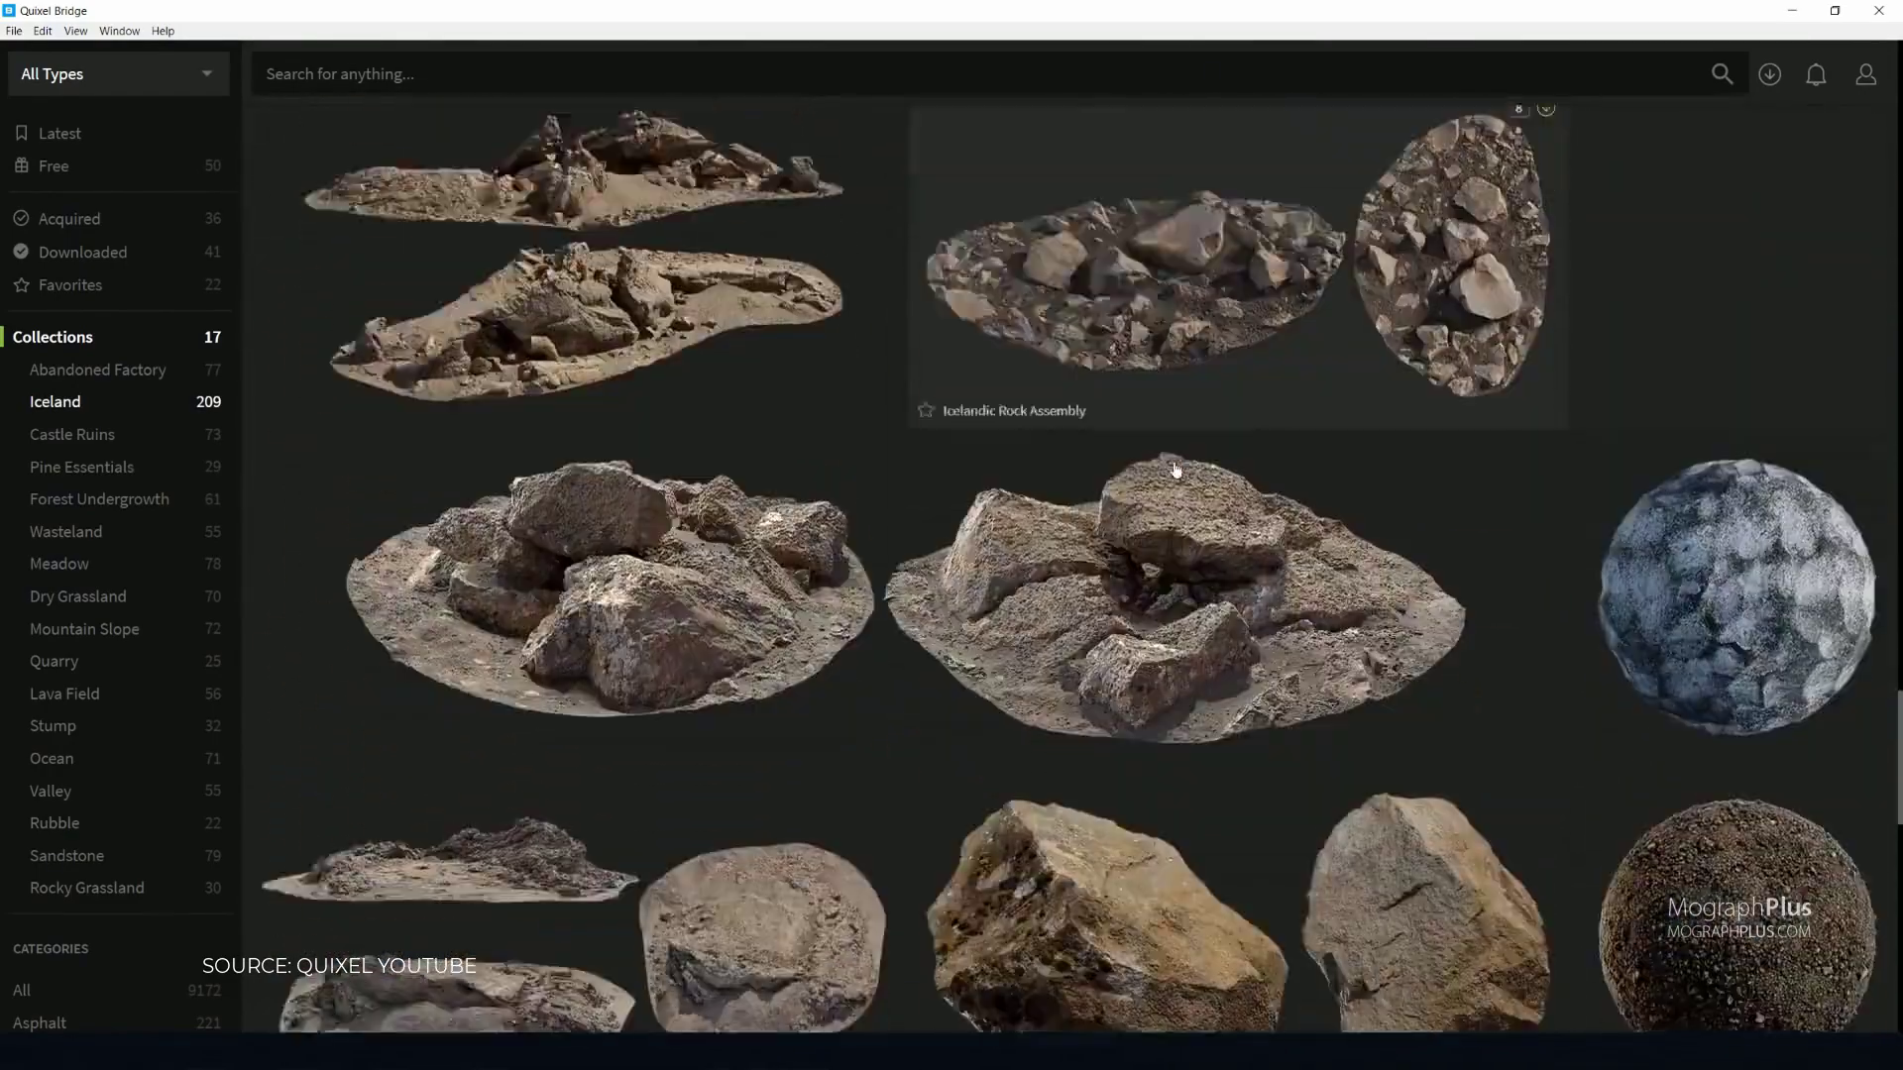
pyautogui.scroll(-10, 1176, 469)
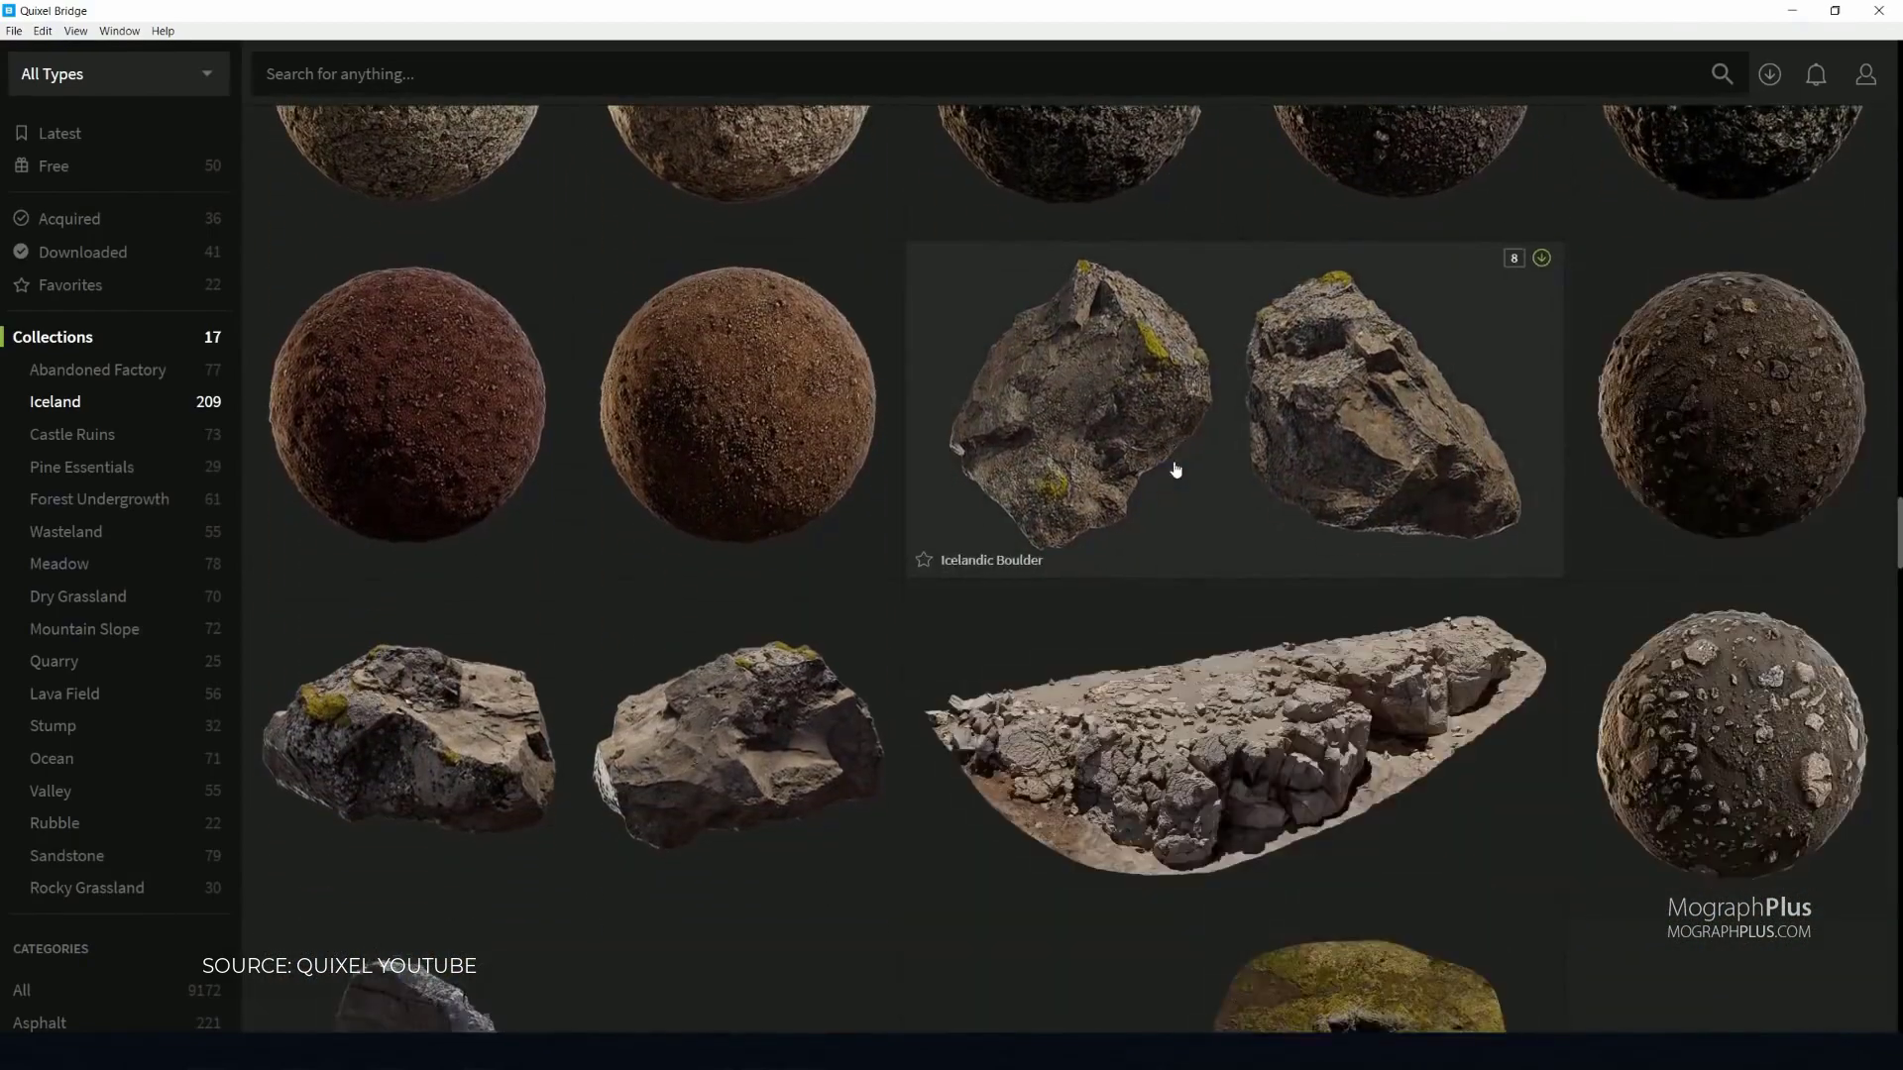
pyautogui.scroll(-5, 1176, 469)
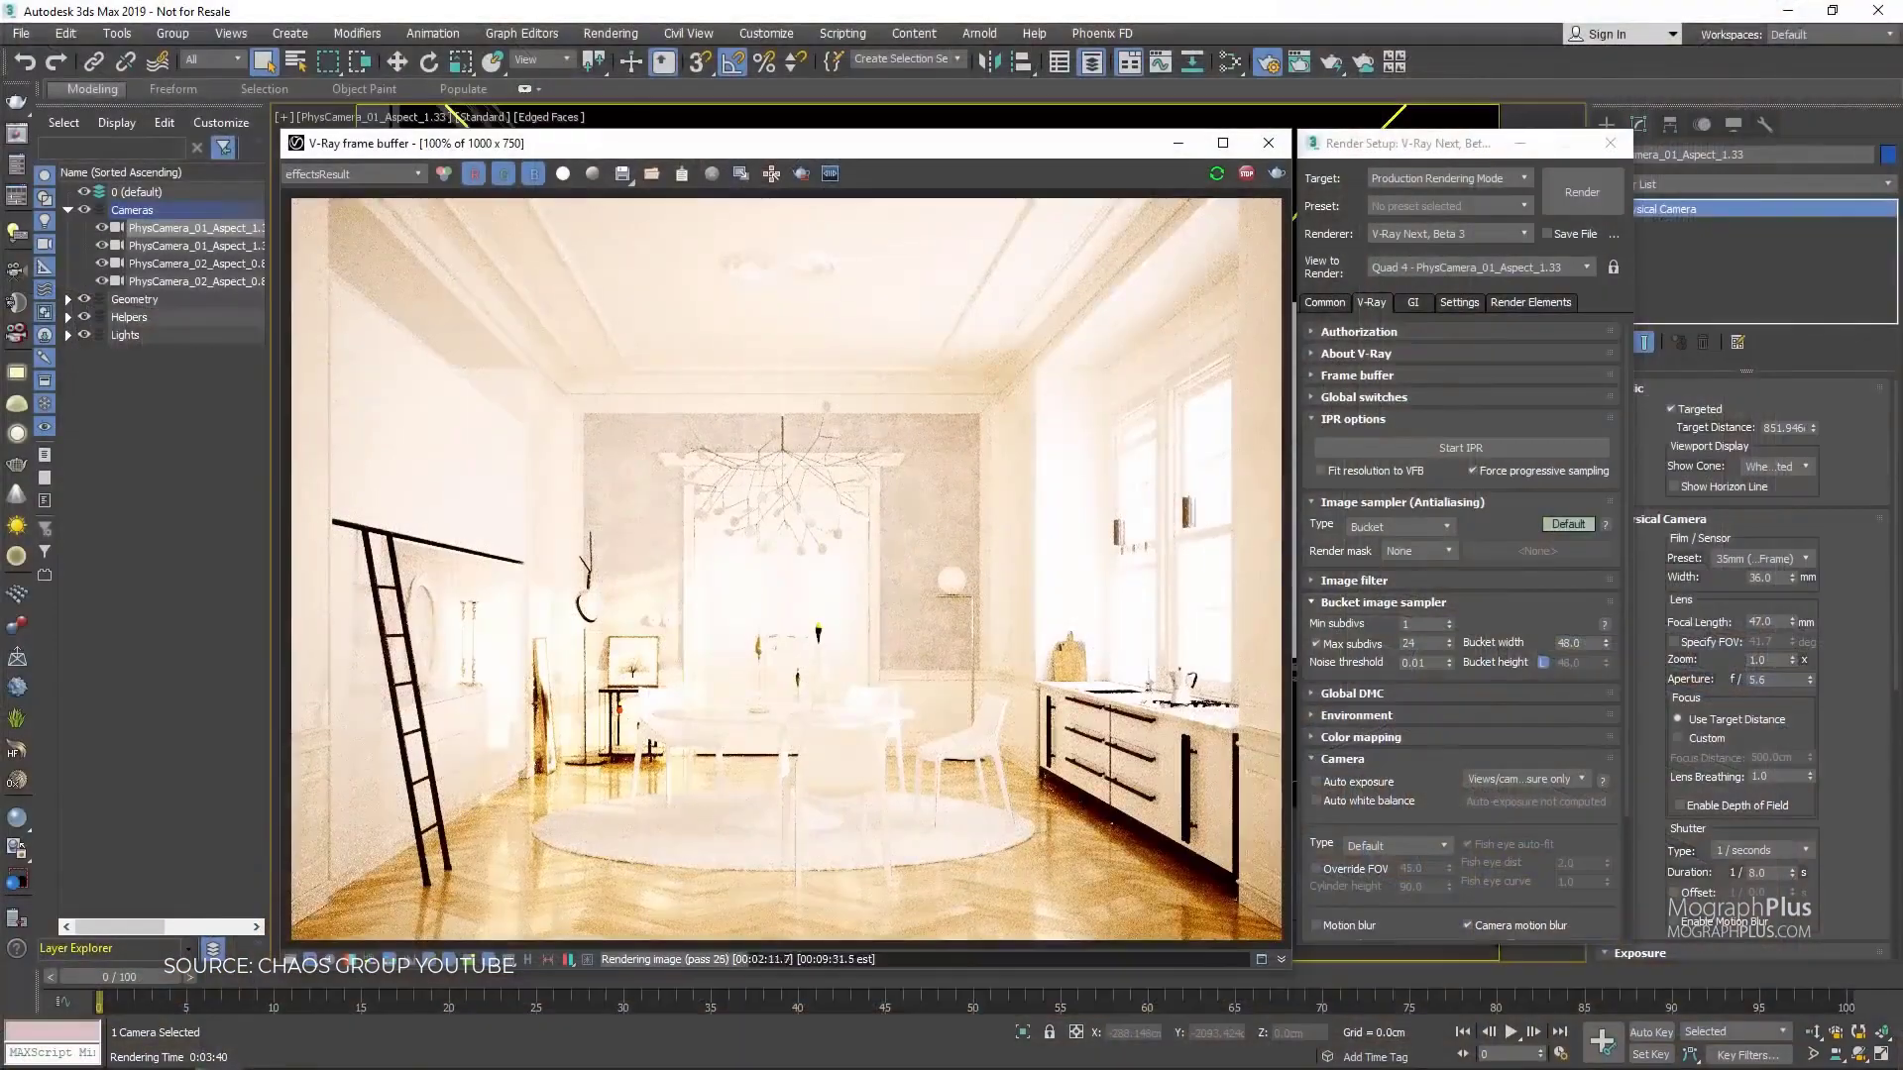
# - Check Auto exposure and Auto white balance in the V-Ray Camera rollout
pyautogui.click(1316, 781)
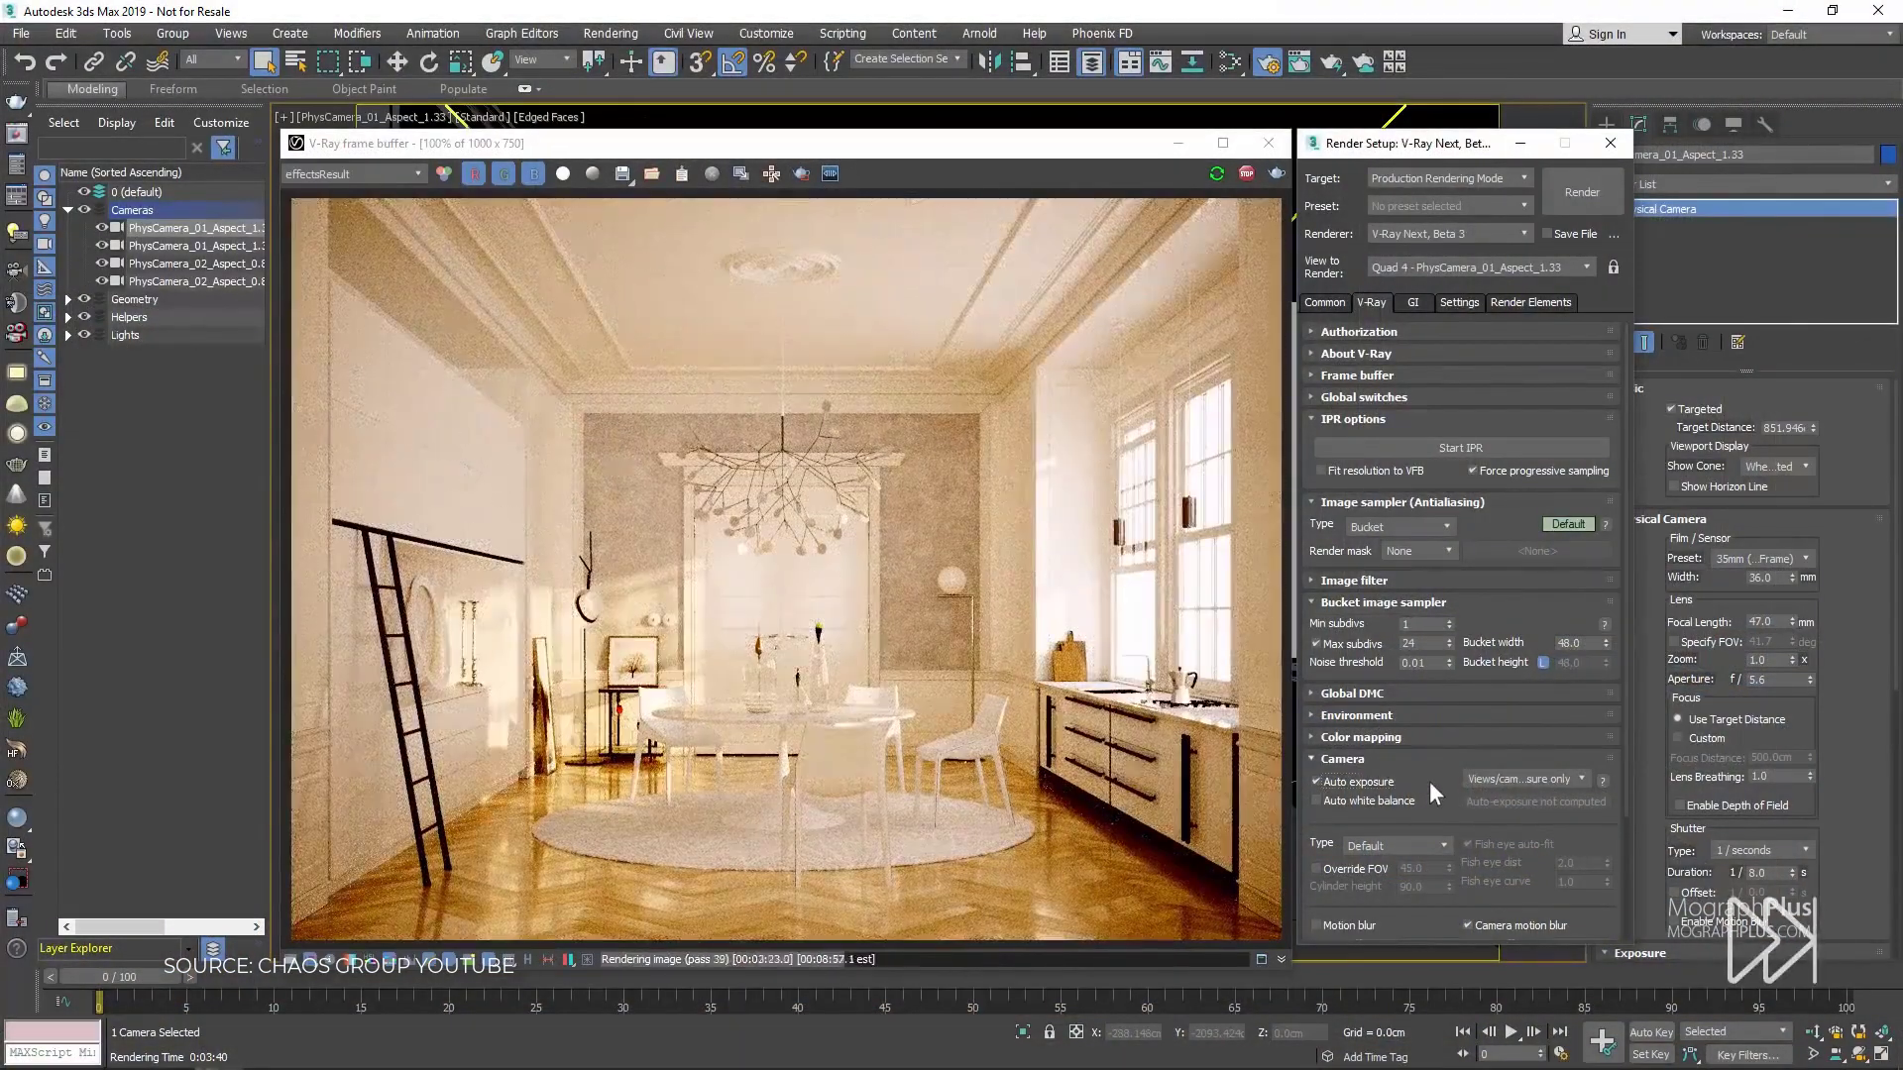
pyautogui.click(1317, 800)
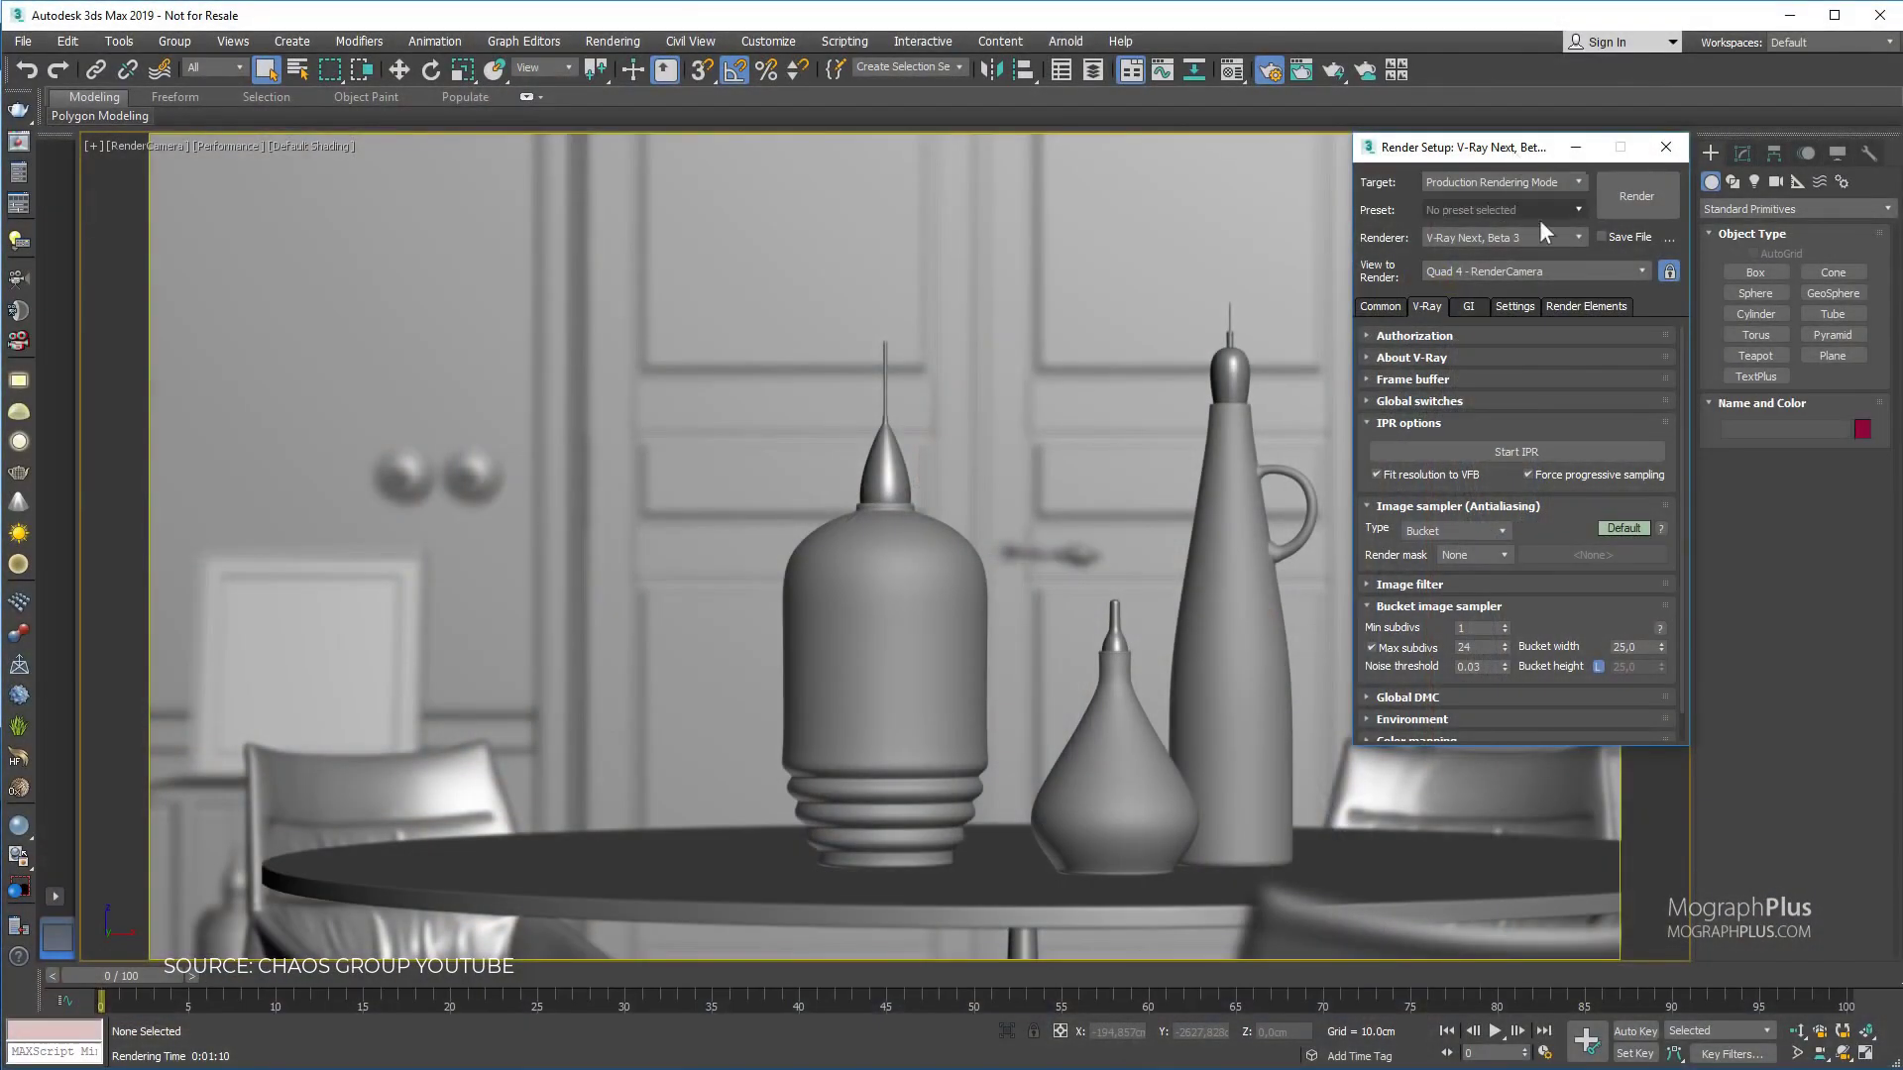
# - Switch the VRayDenoiser engine to NVIDIA AI denoiser and open the glass material settings
pyautogui.click(1586, 306)
pyautogui.scroll(-2, 1596, 396)
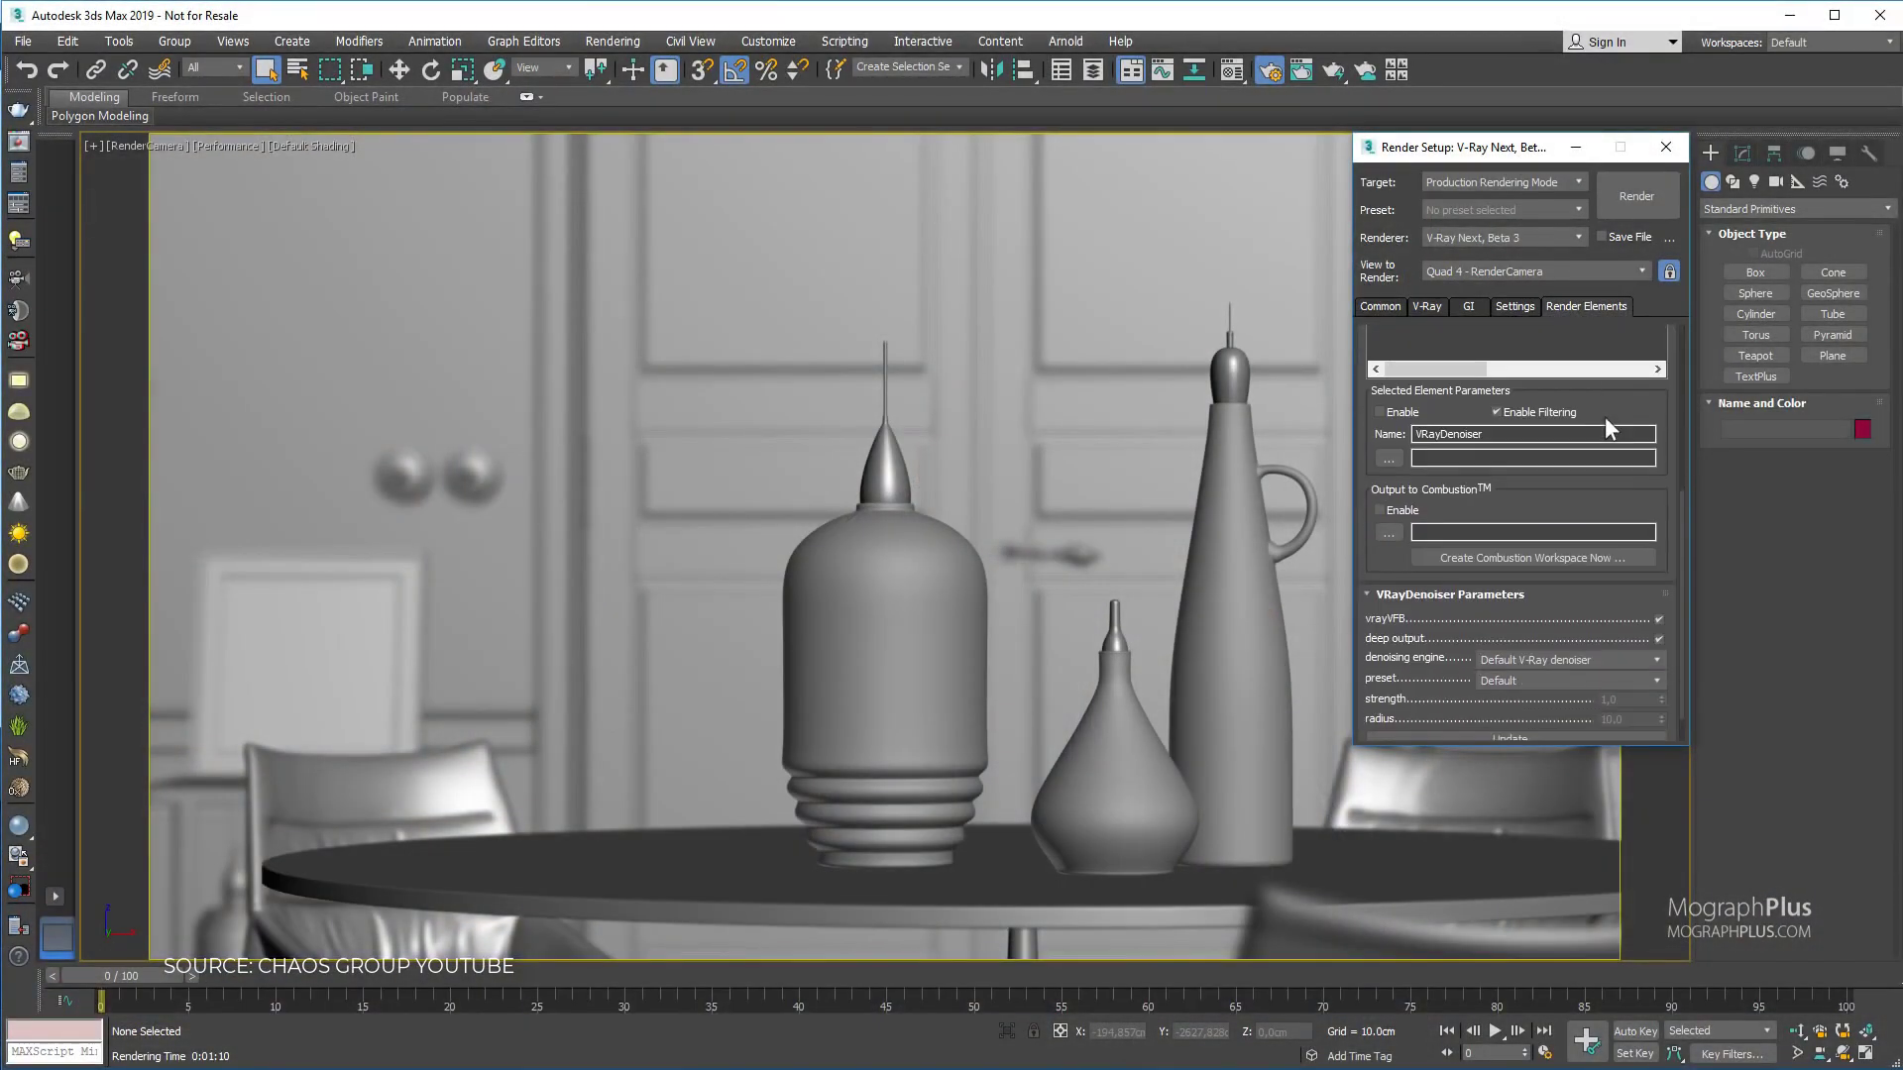
pyautogui.click(1656, 656)
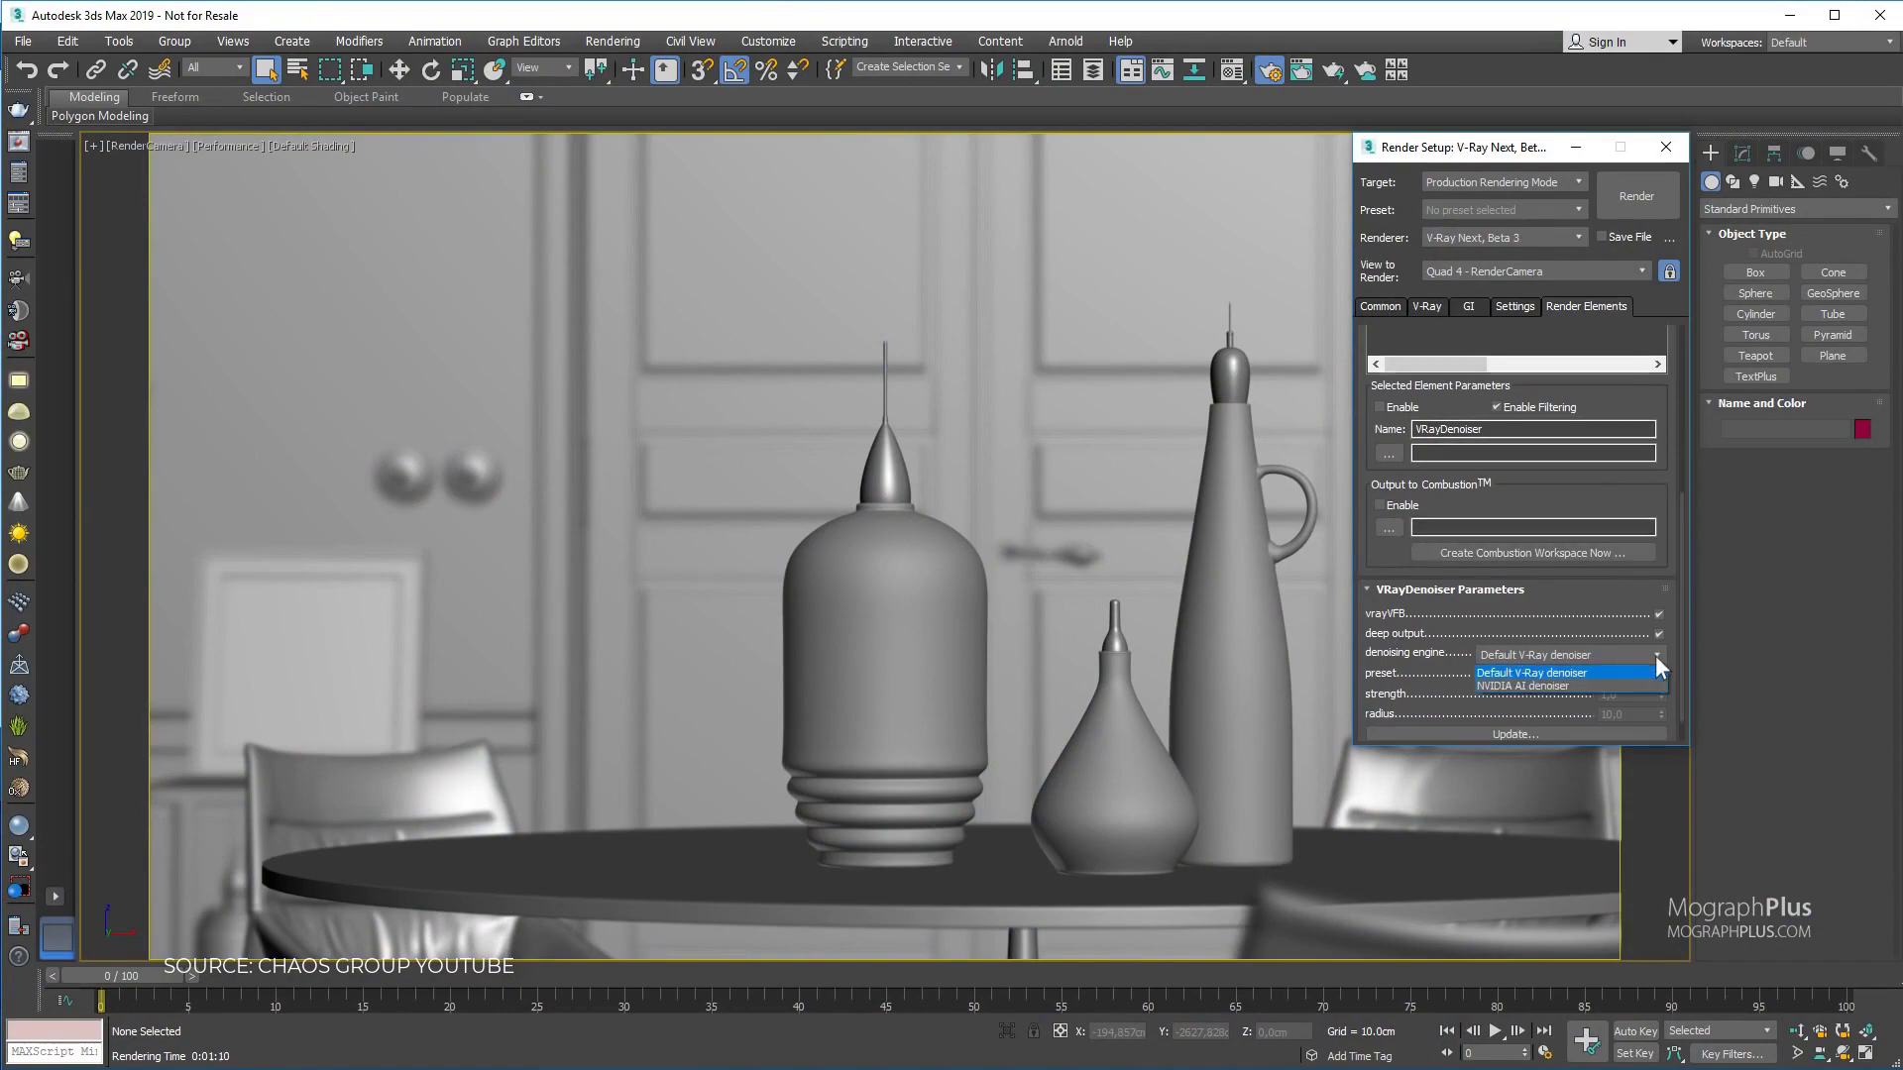
pyautogui.click(1582, 683)
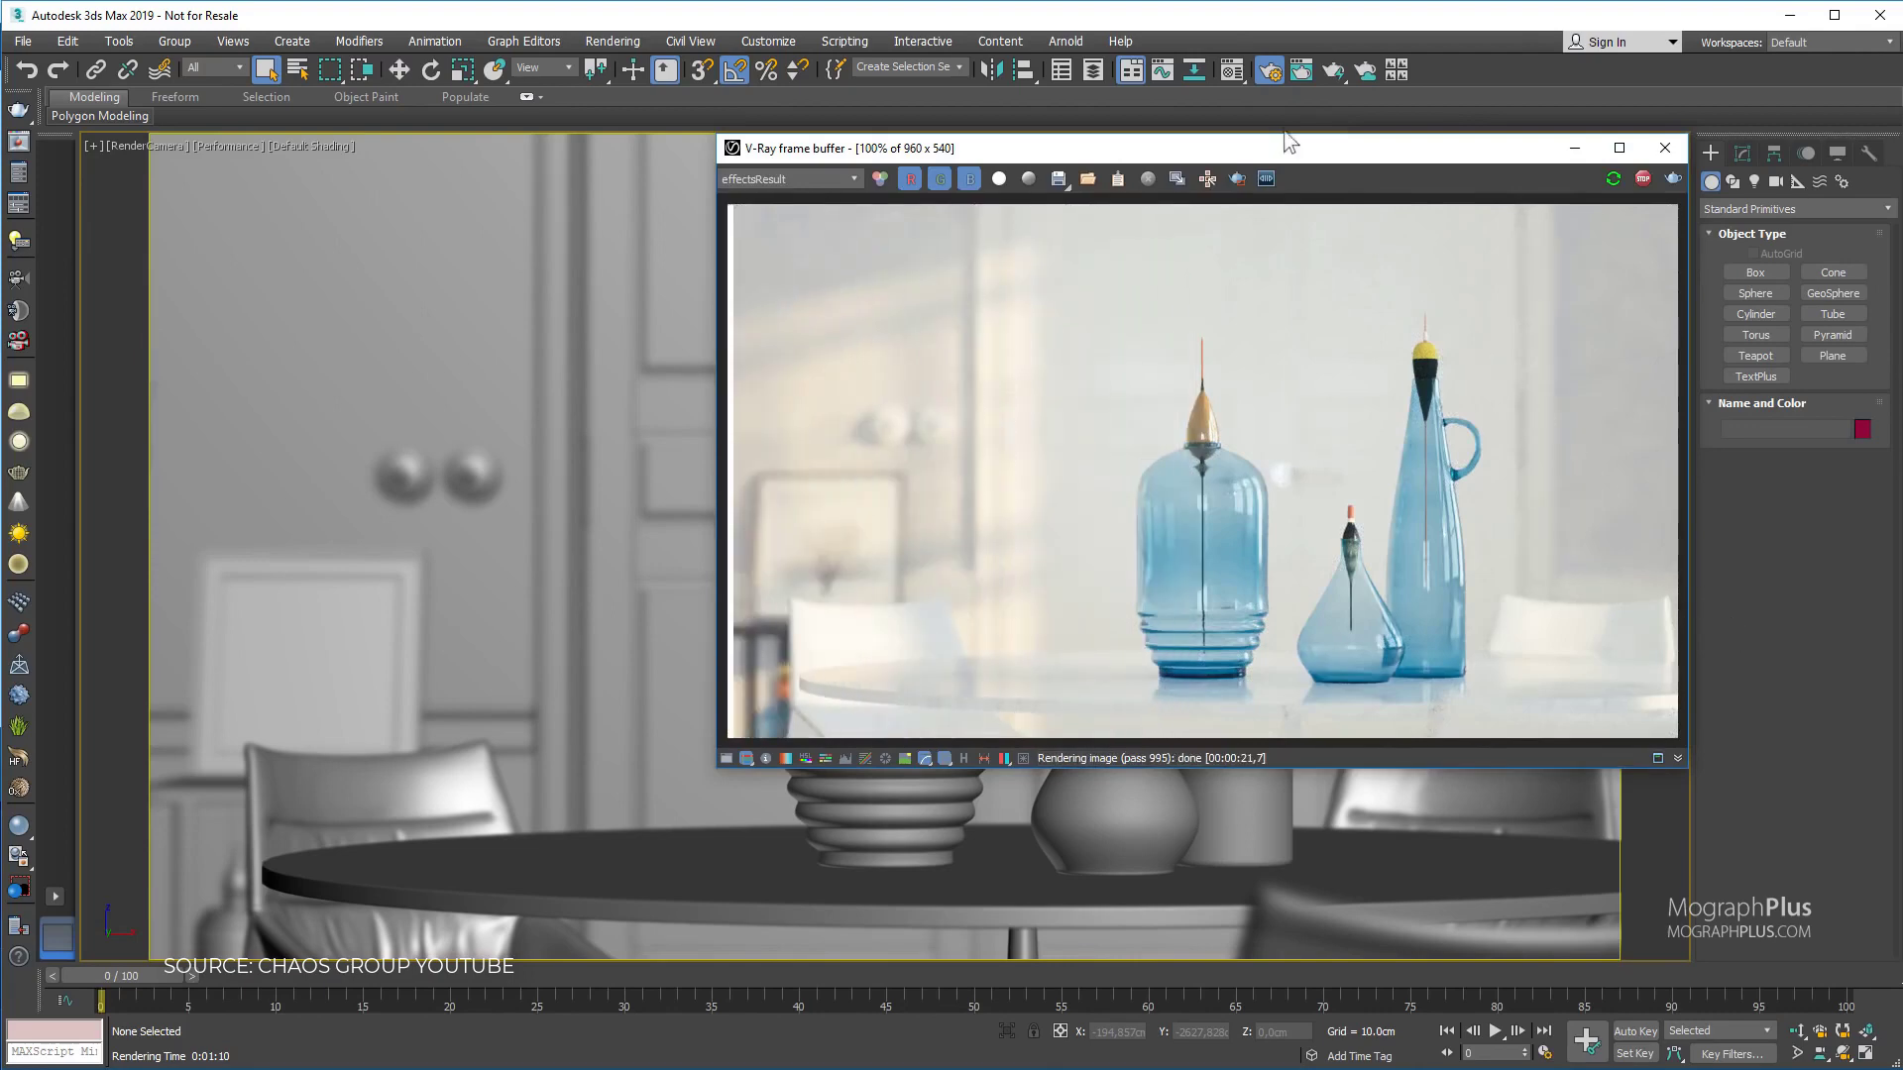
pyautogui.click(1231, 71)
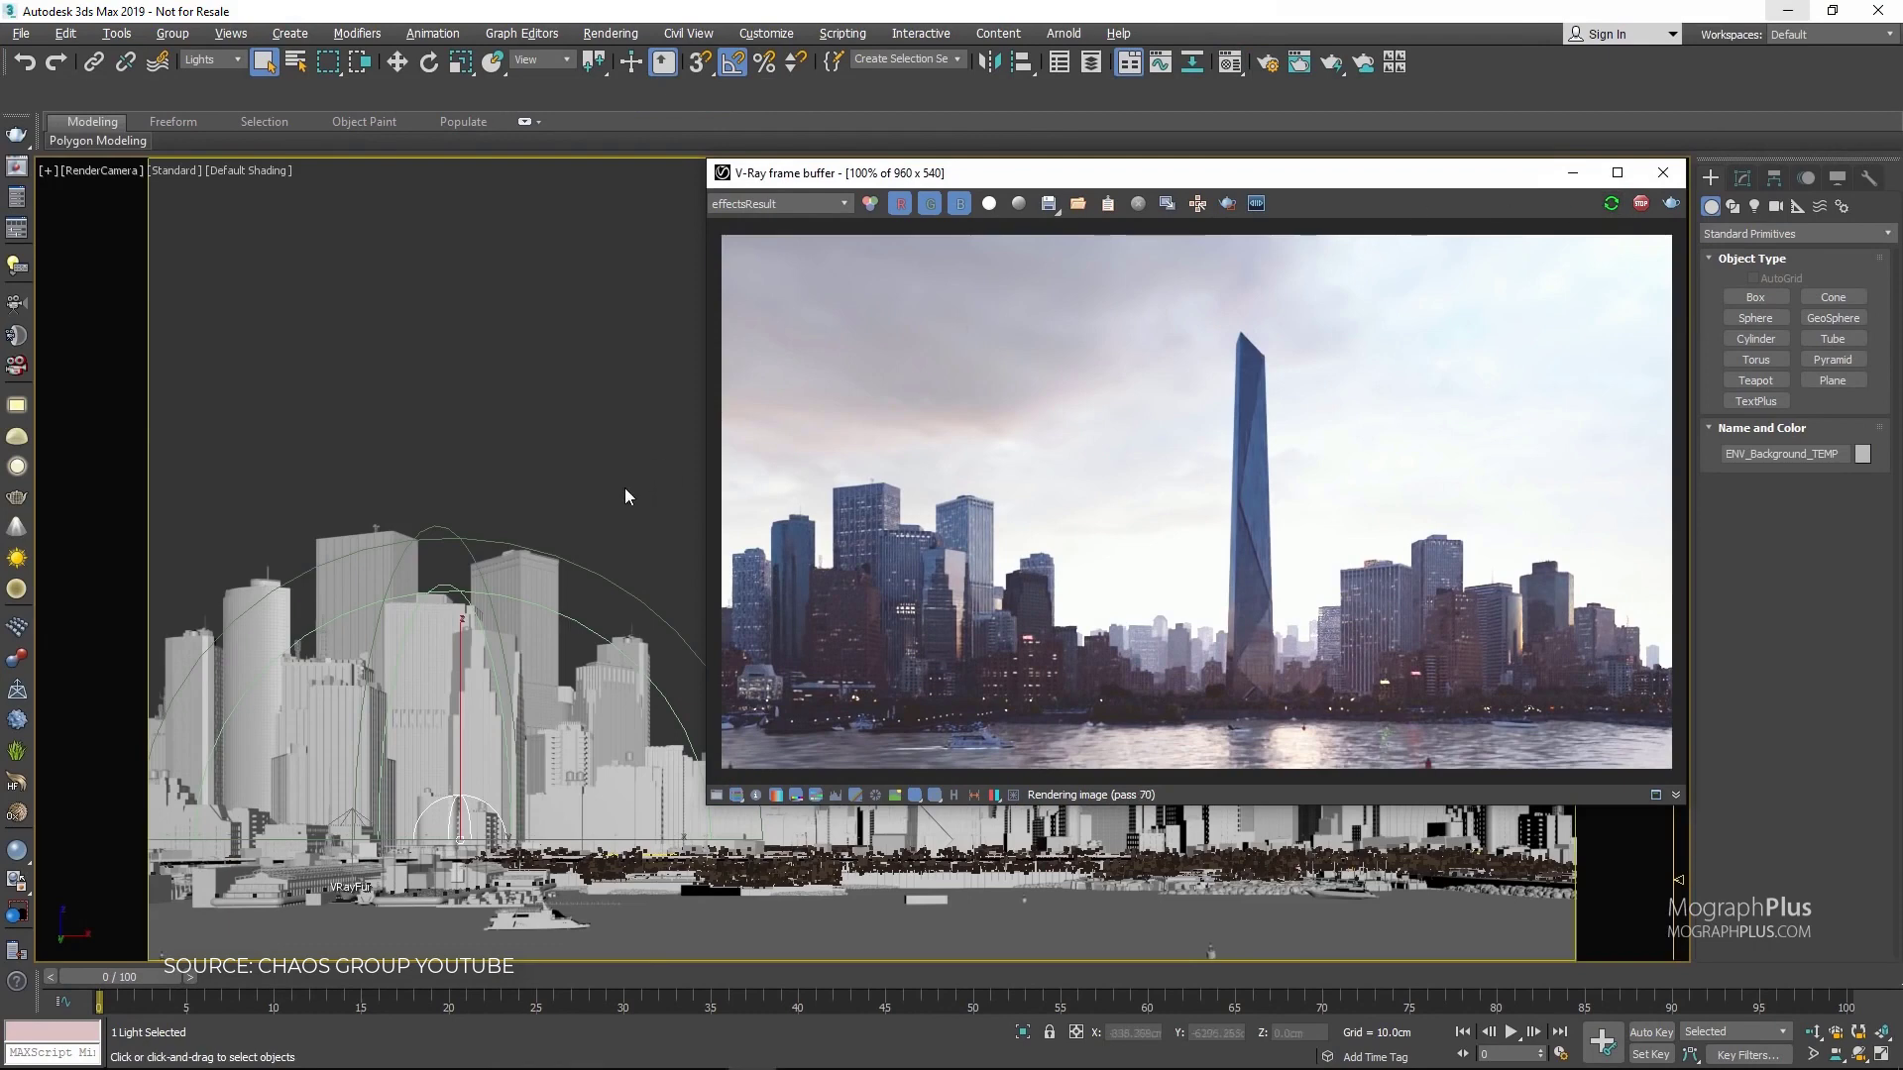
pyautogui.press('e')
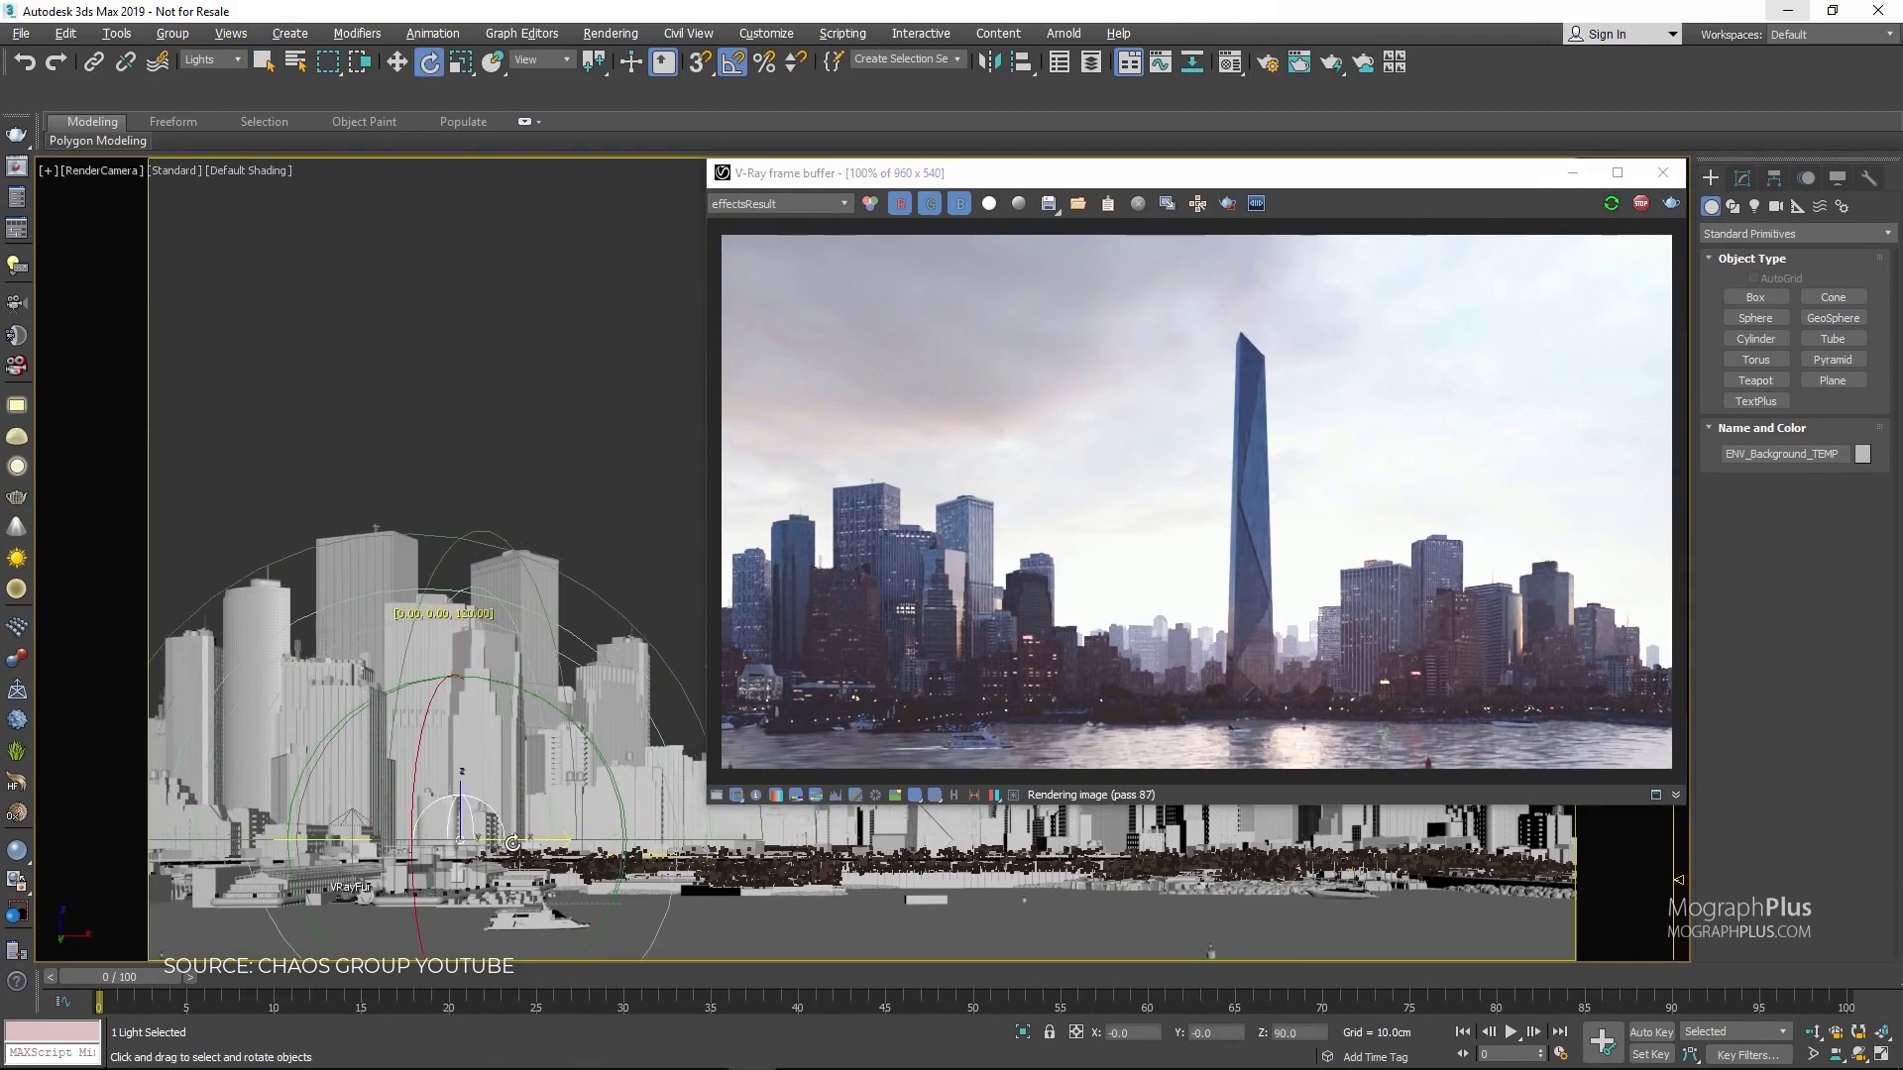
# - Rotate the light to -150 degrees on Z and set the VRayEnvironmentFog distance to 250
pyautogui.moveTo(512, 843); pyautogui.dragTo(512, 843)
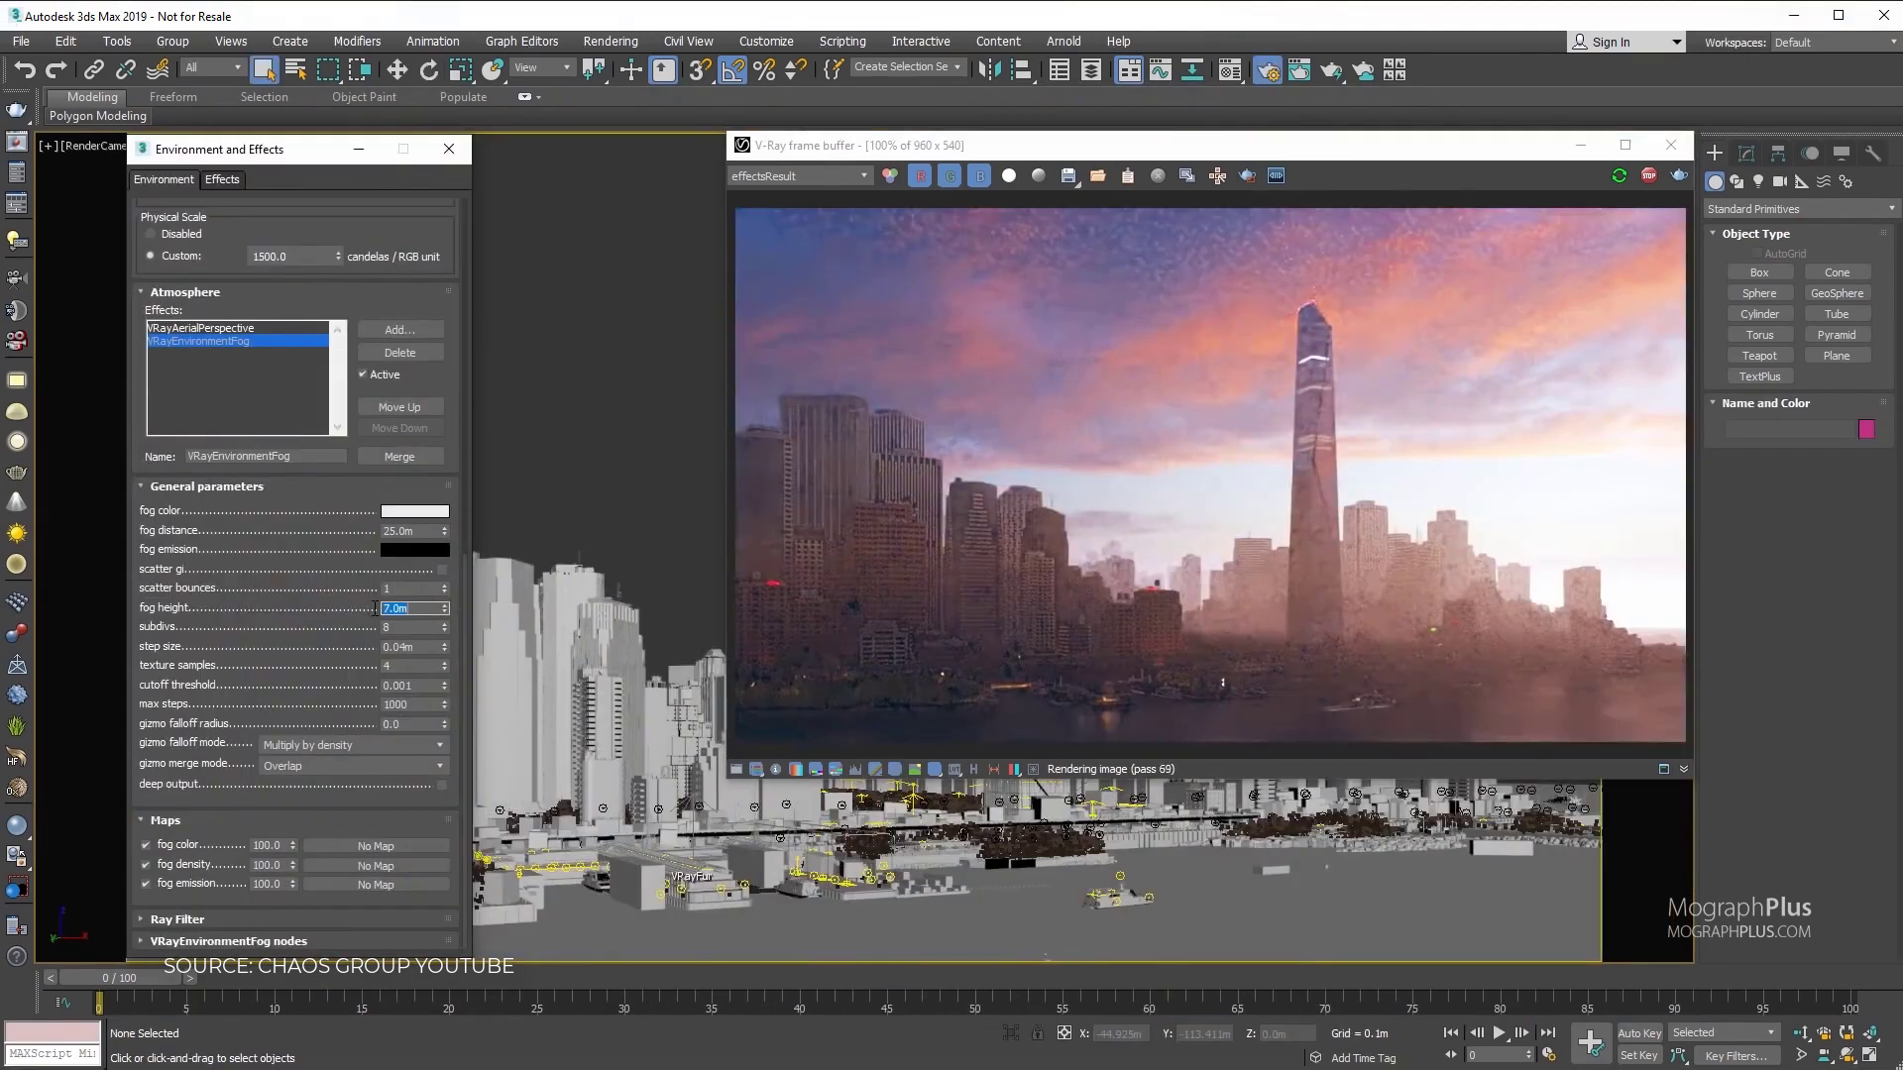
pyautogui.write('0')
pyautogui.press('Return')
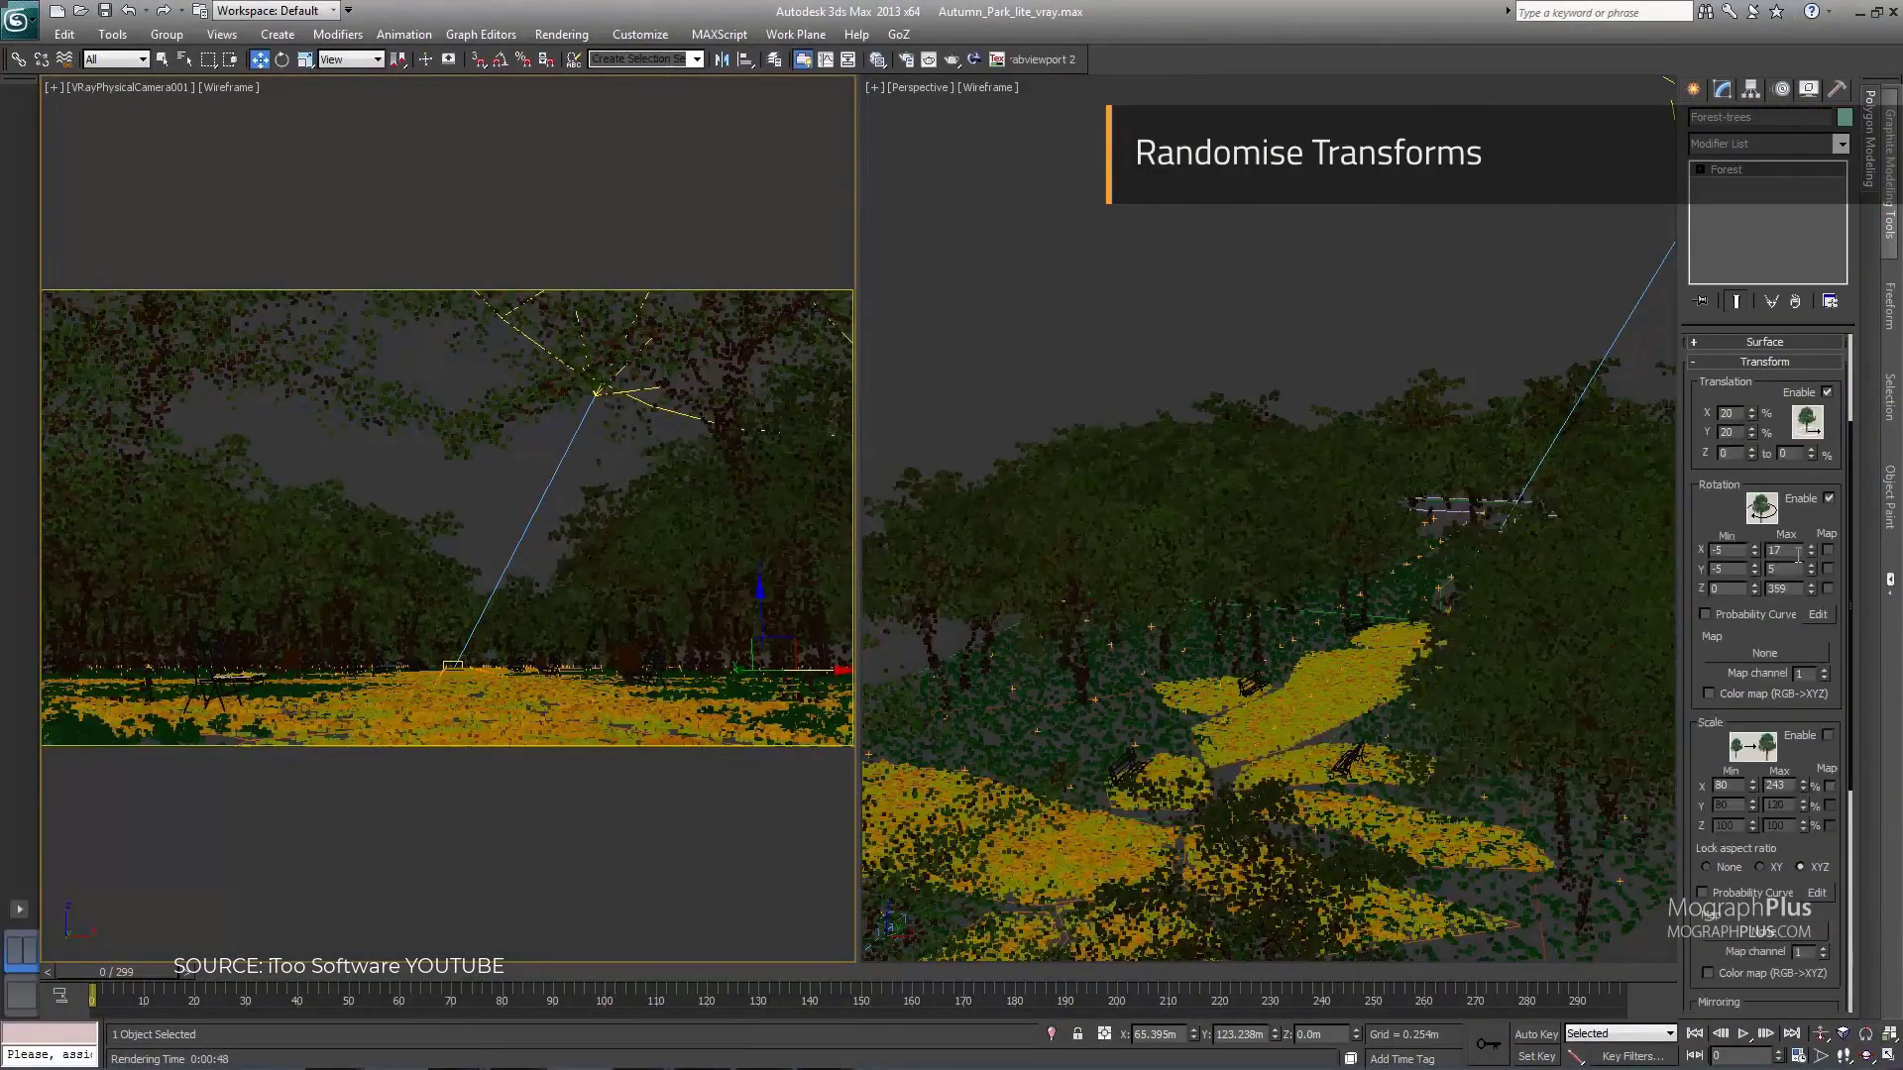
# - Check Enable under Scale in the Forest Transform rollout to randomise tree sizes
pyautogui.scroll(-5, 1784, 496)
pyautogui.click(1828, 445)
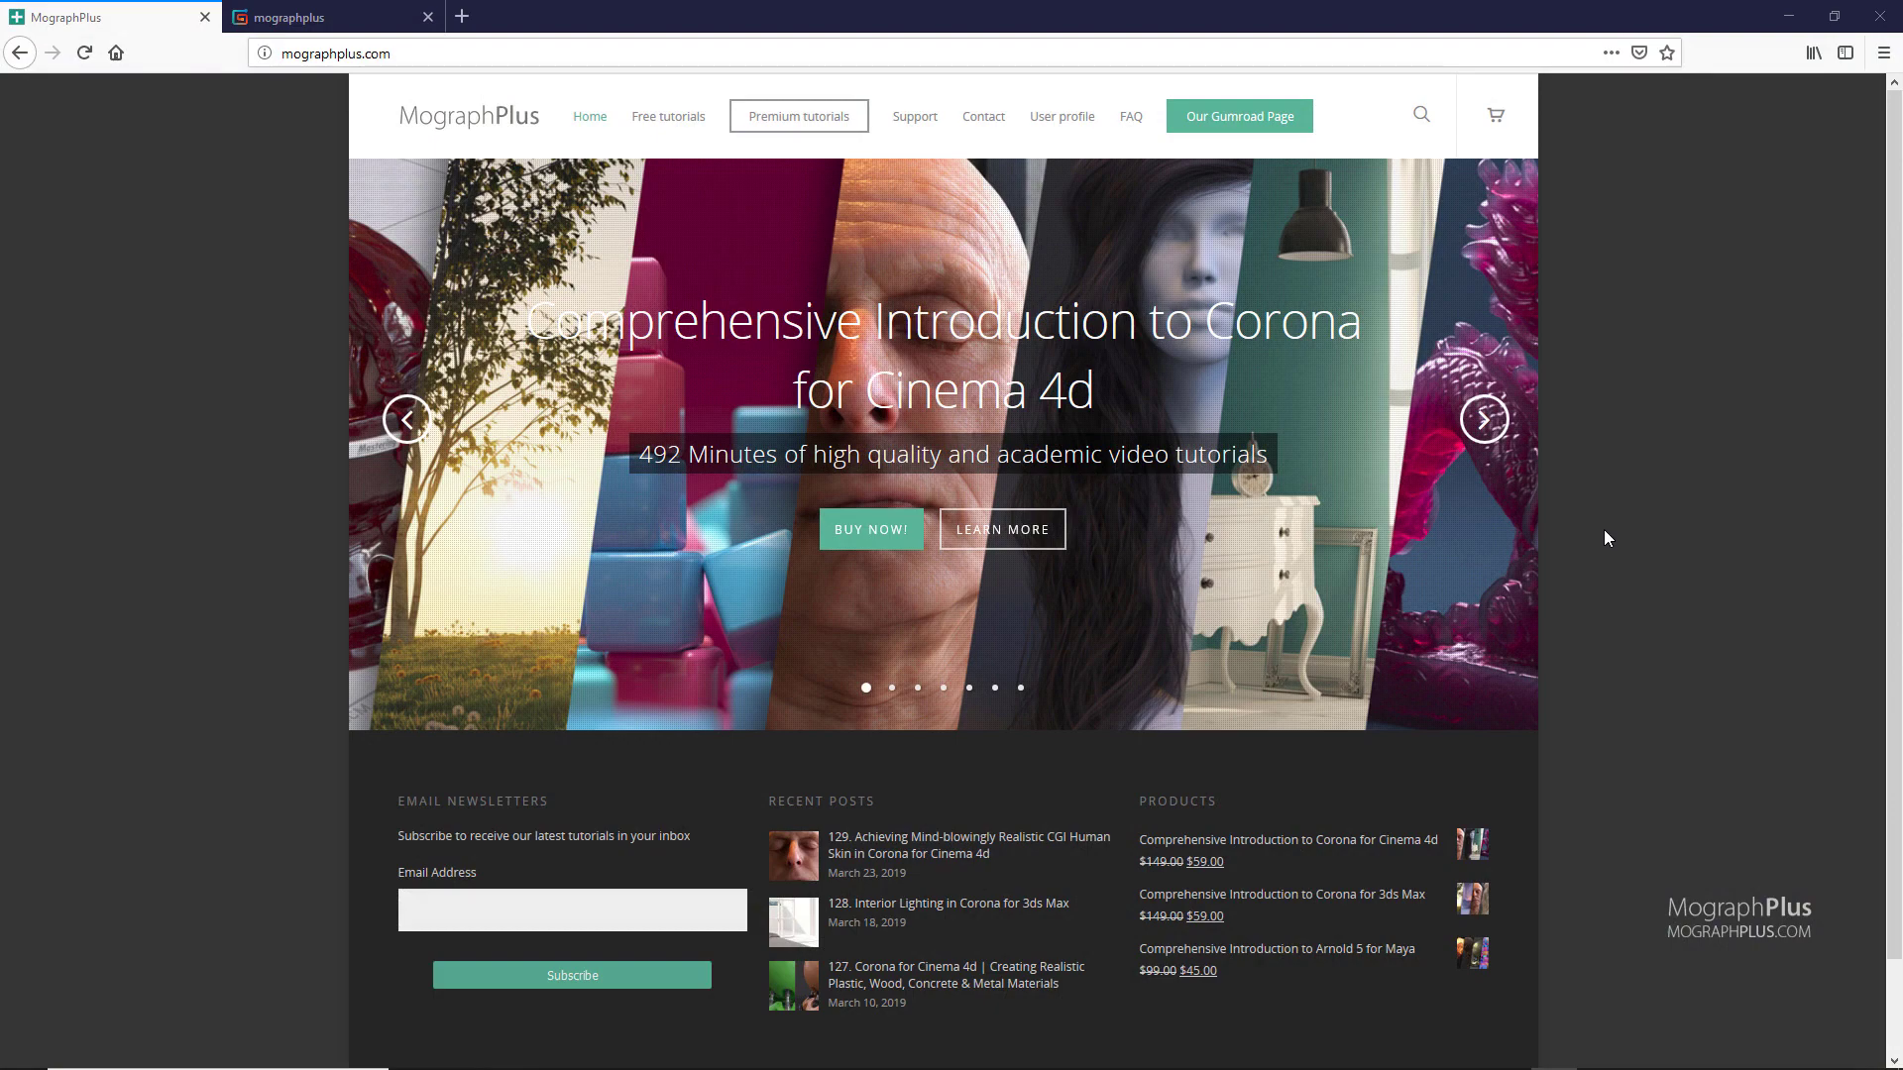
# - Advance the MographPlus course slider three times, then scroll the Gumroad and YouTube Videos pages
pyautogui.click(1483, 419)
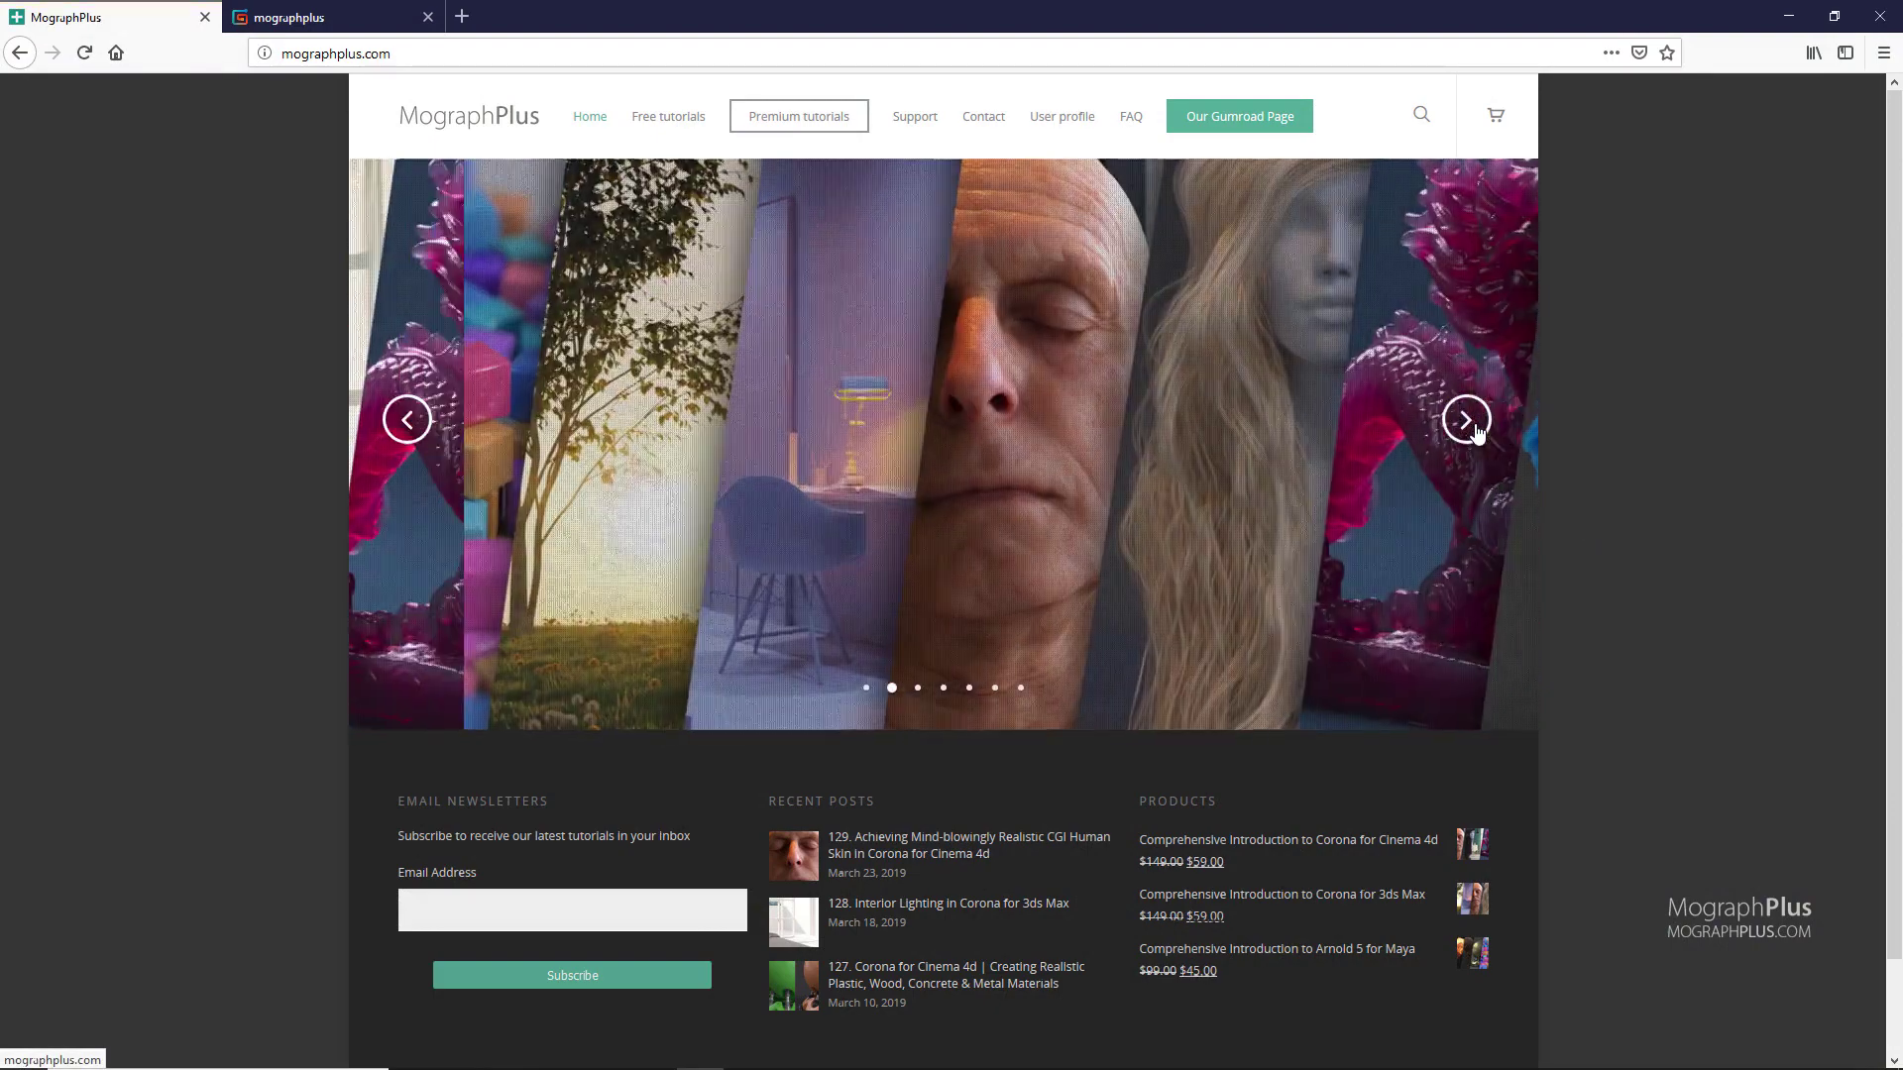
pyautogui.click(1476, 429)
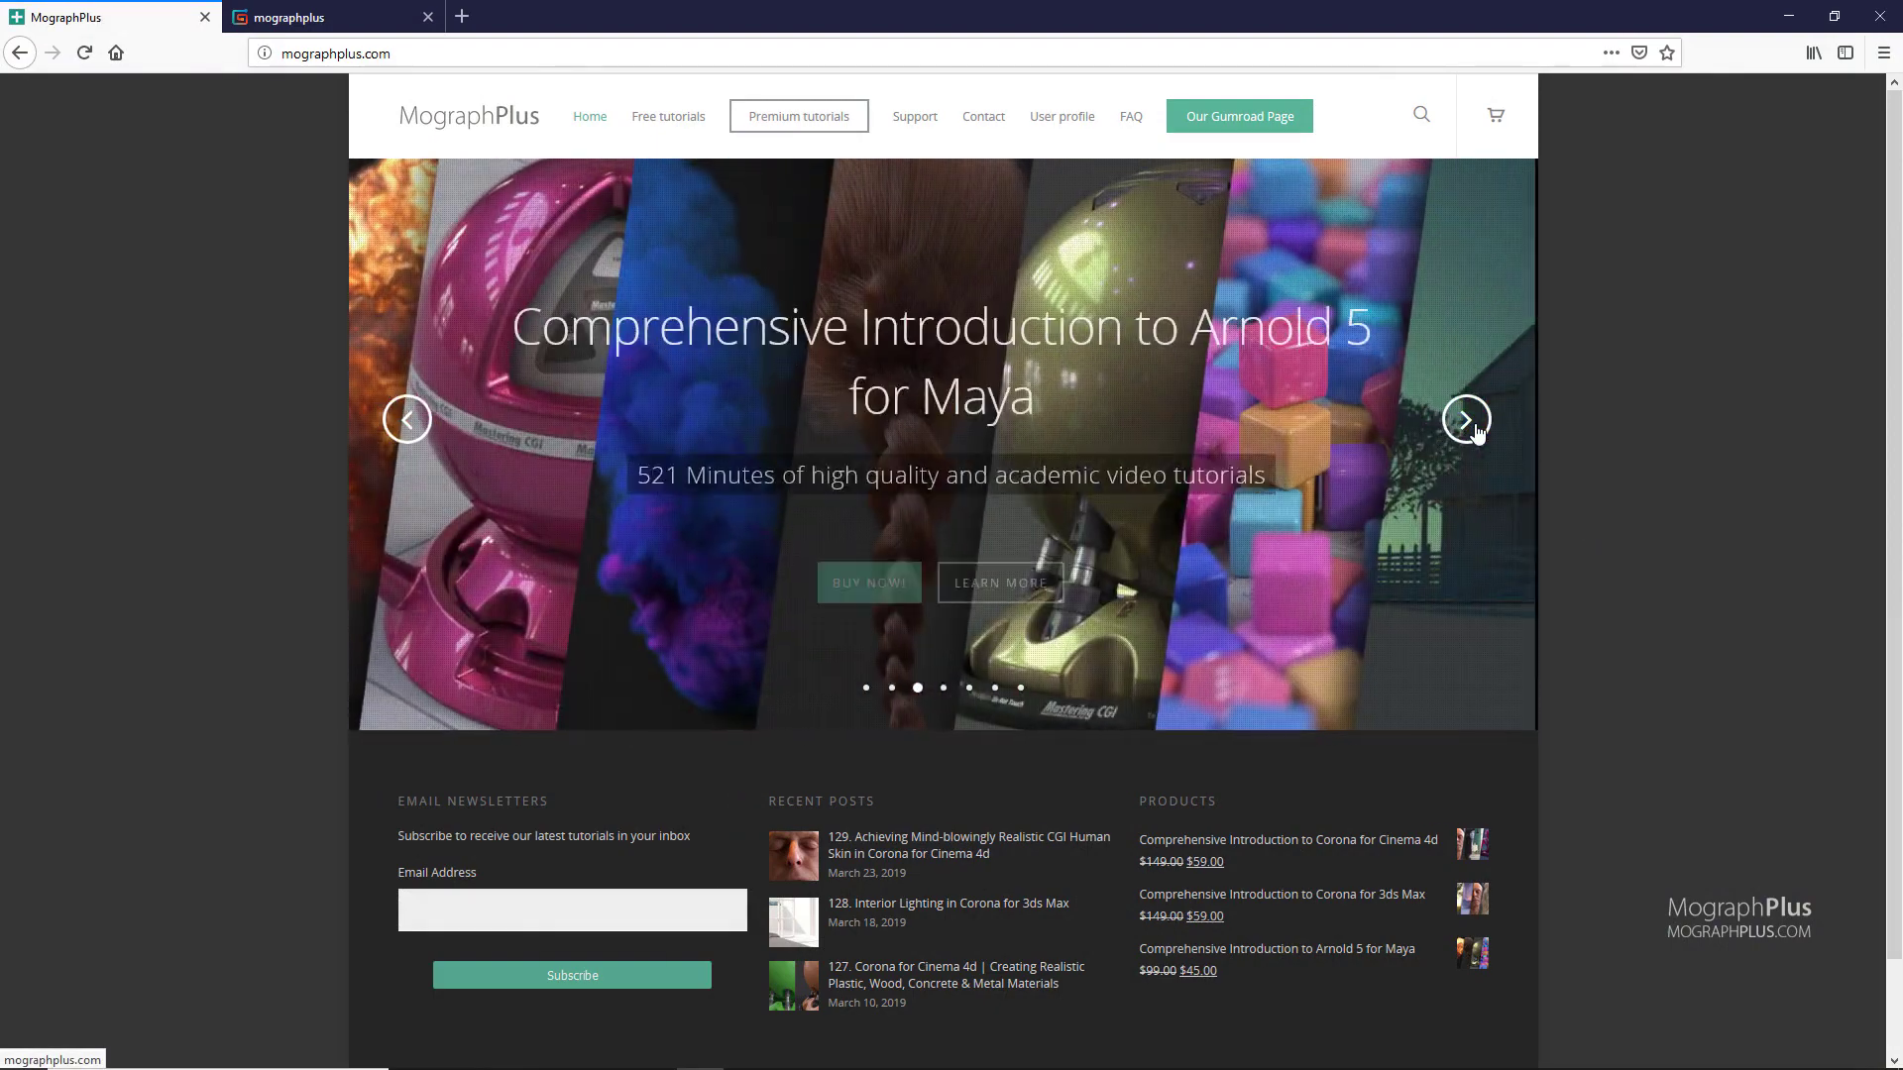
pyautogui.click(1475, 429)
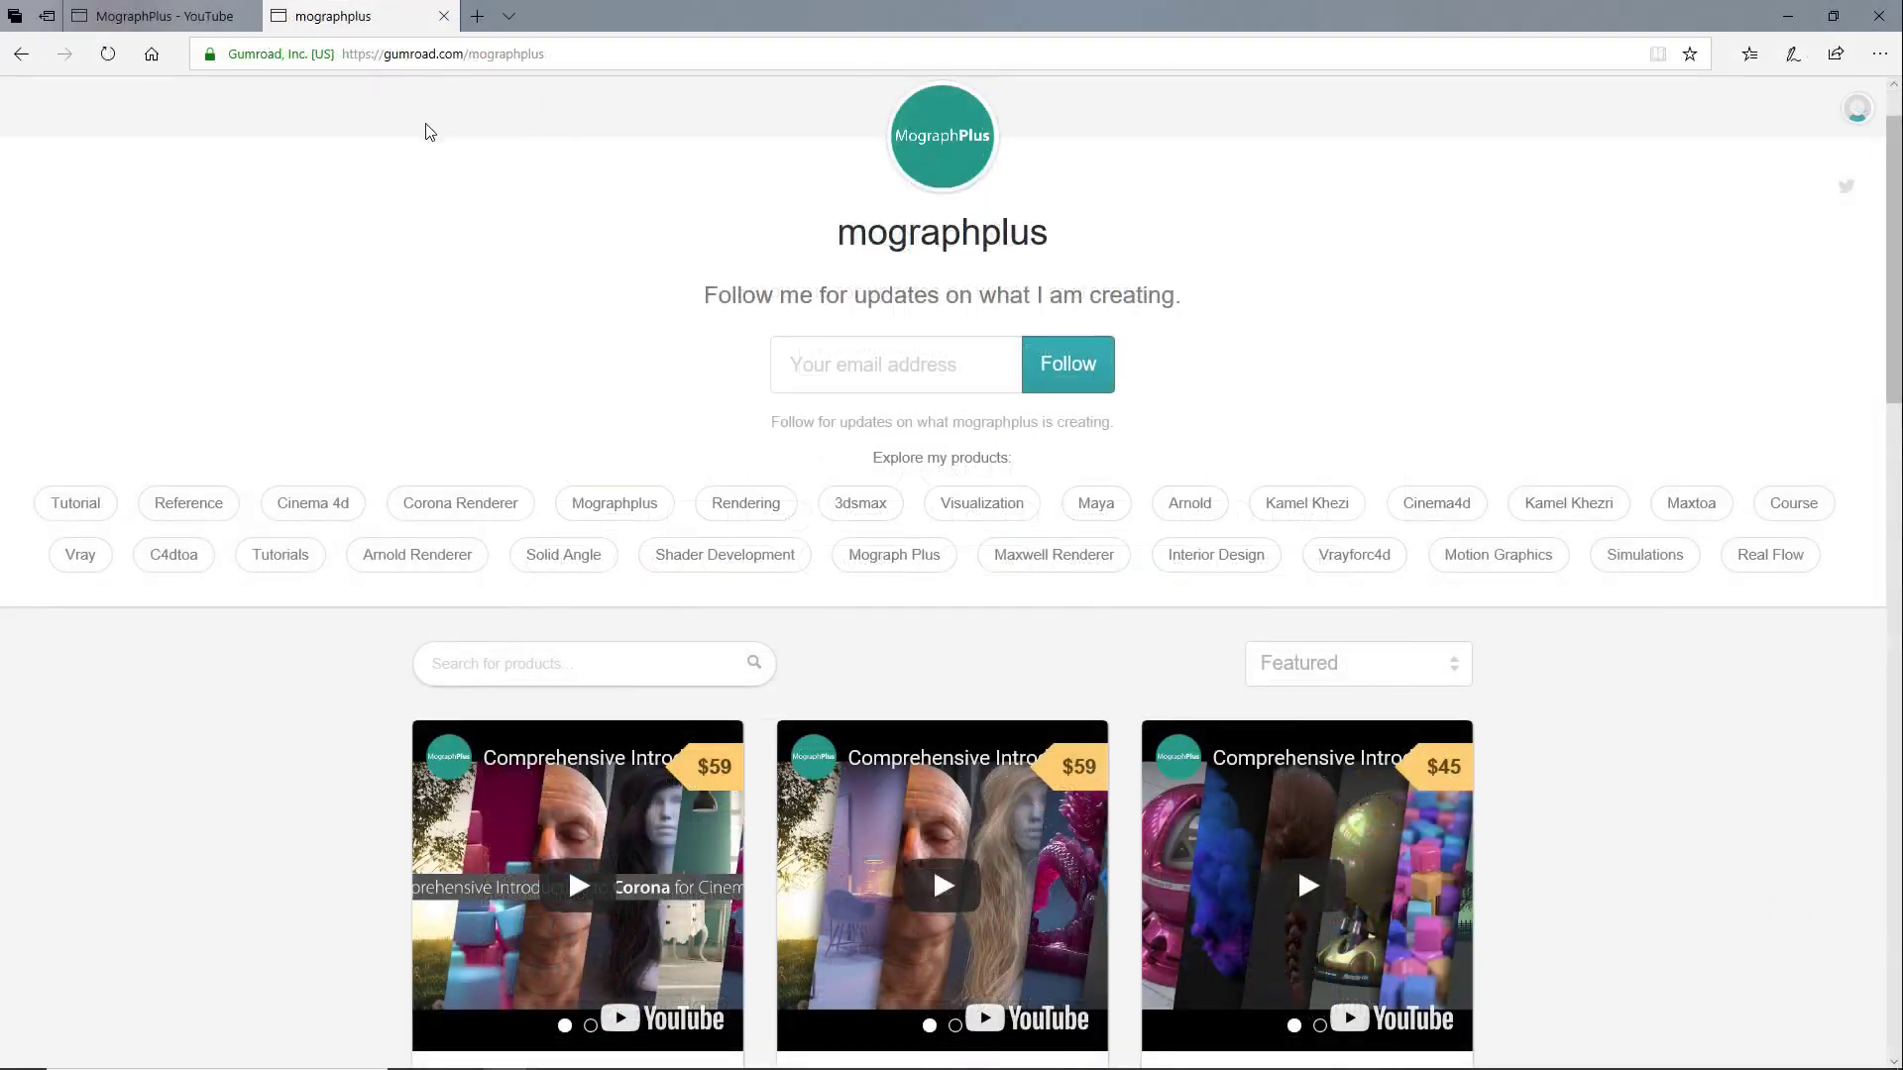
pyautogui.moveTo(1898, 275); pyautogui.dragTo(1897, 561)
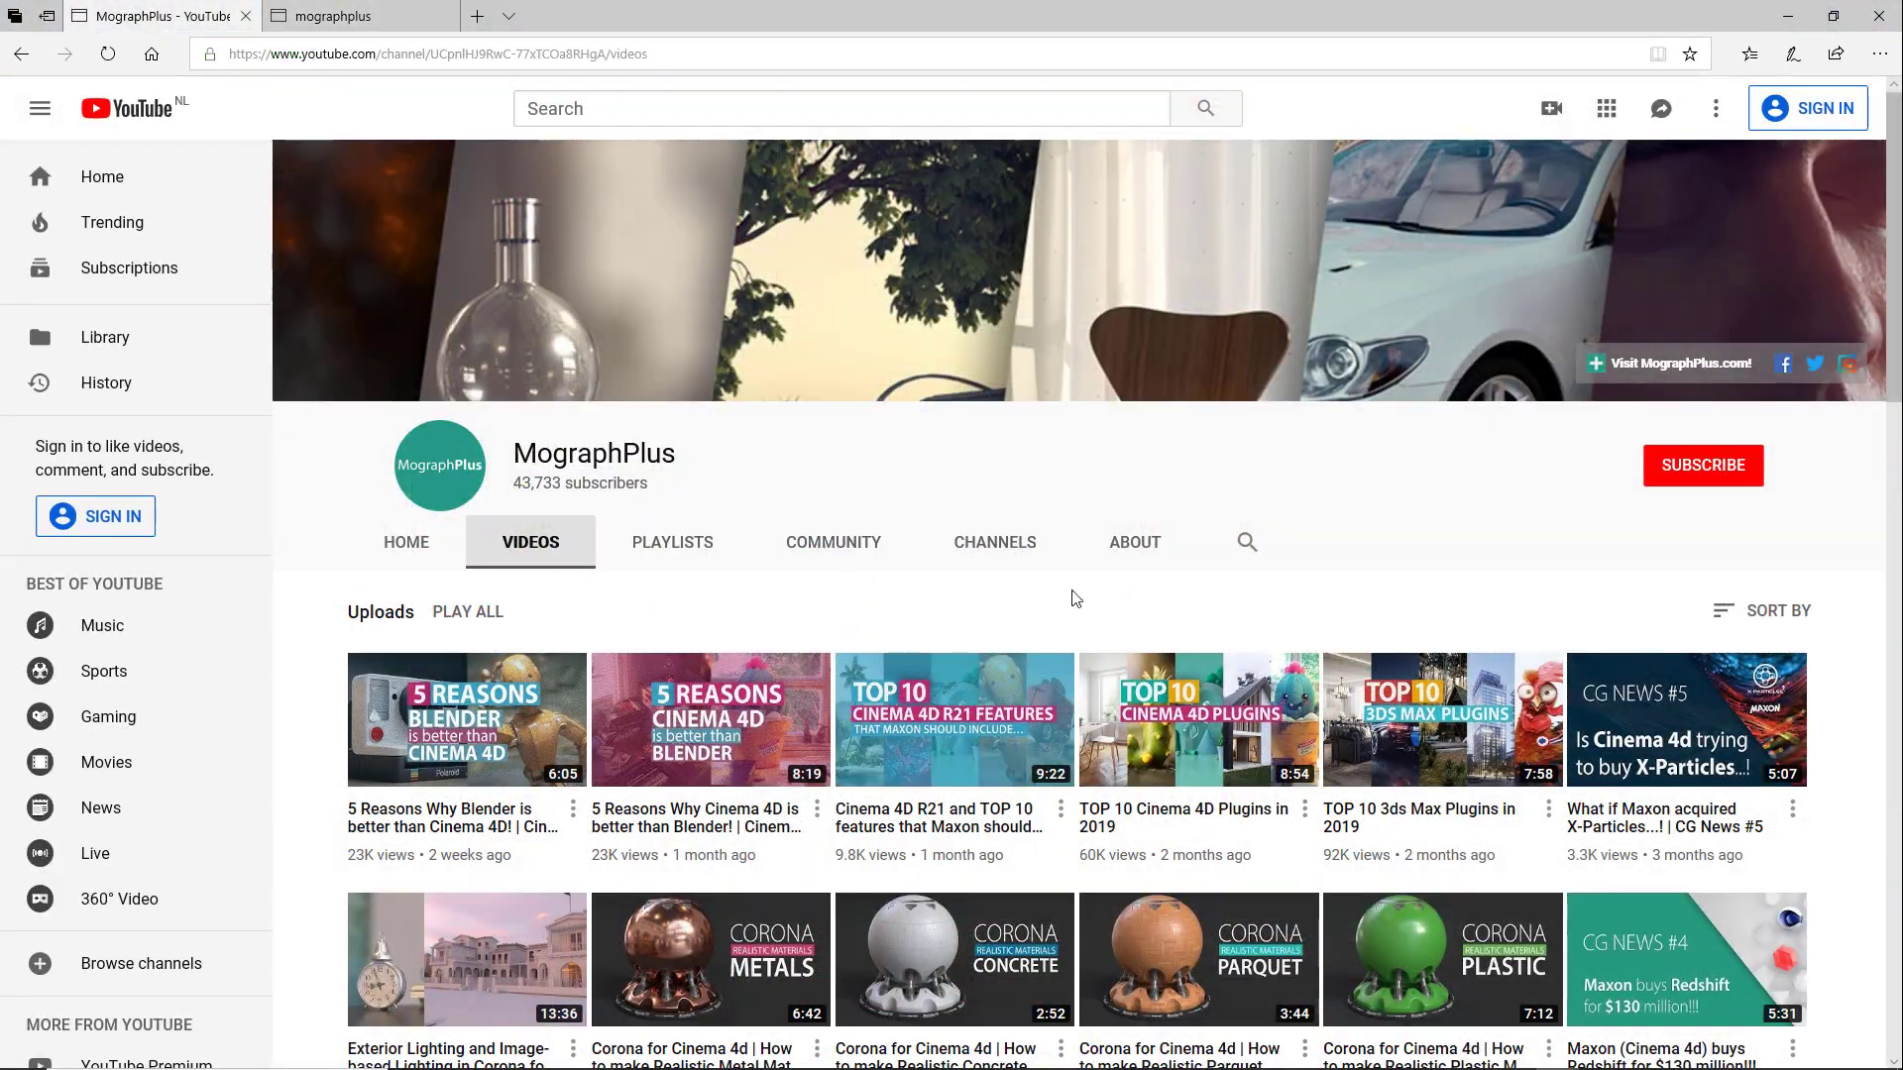
pyautogui.scroll(-6, 1281, 587)
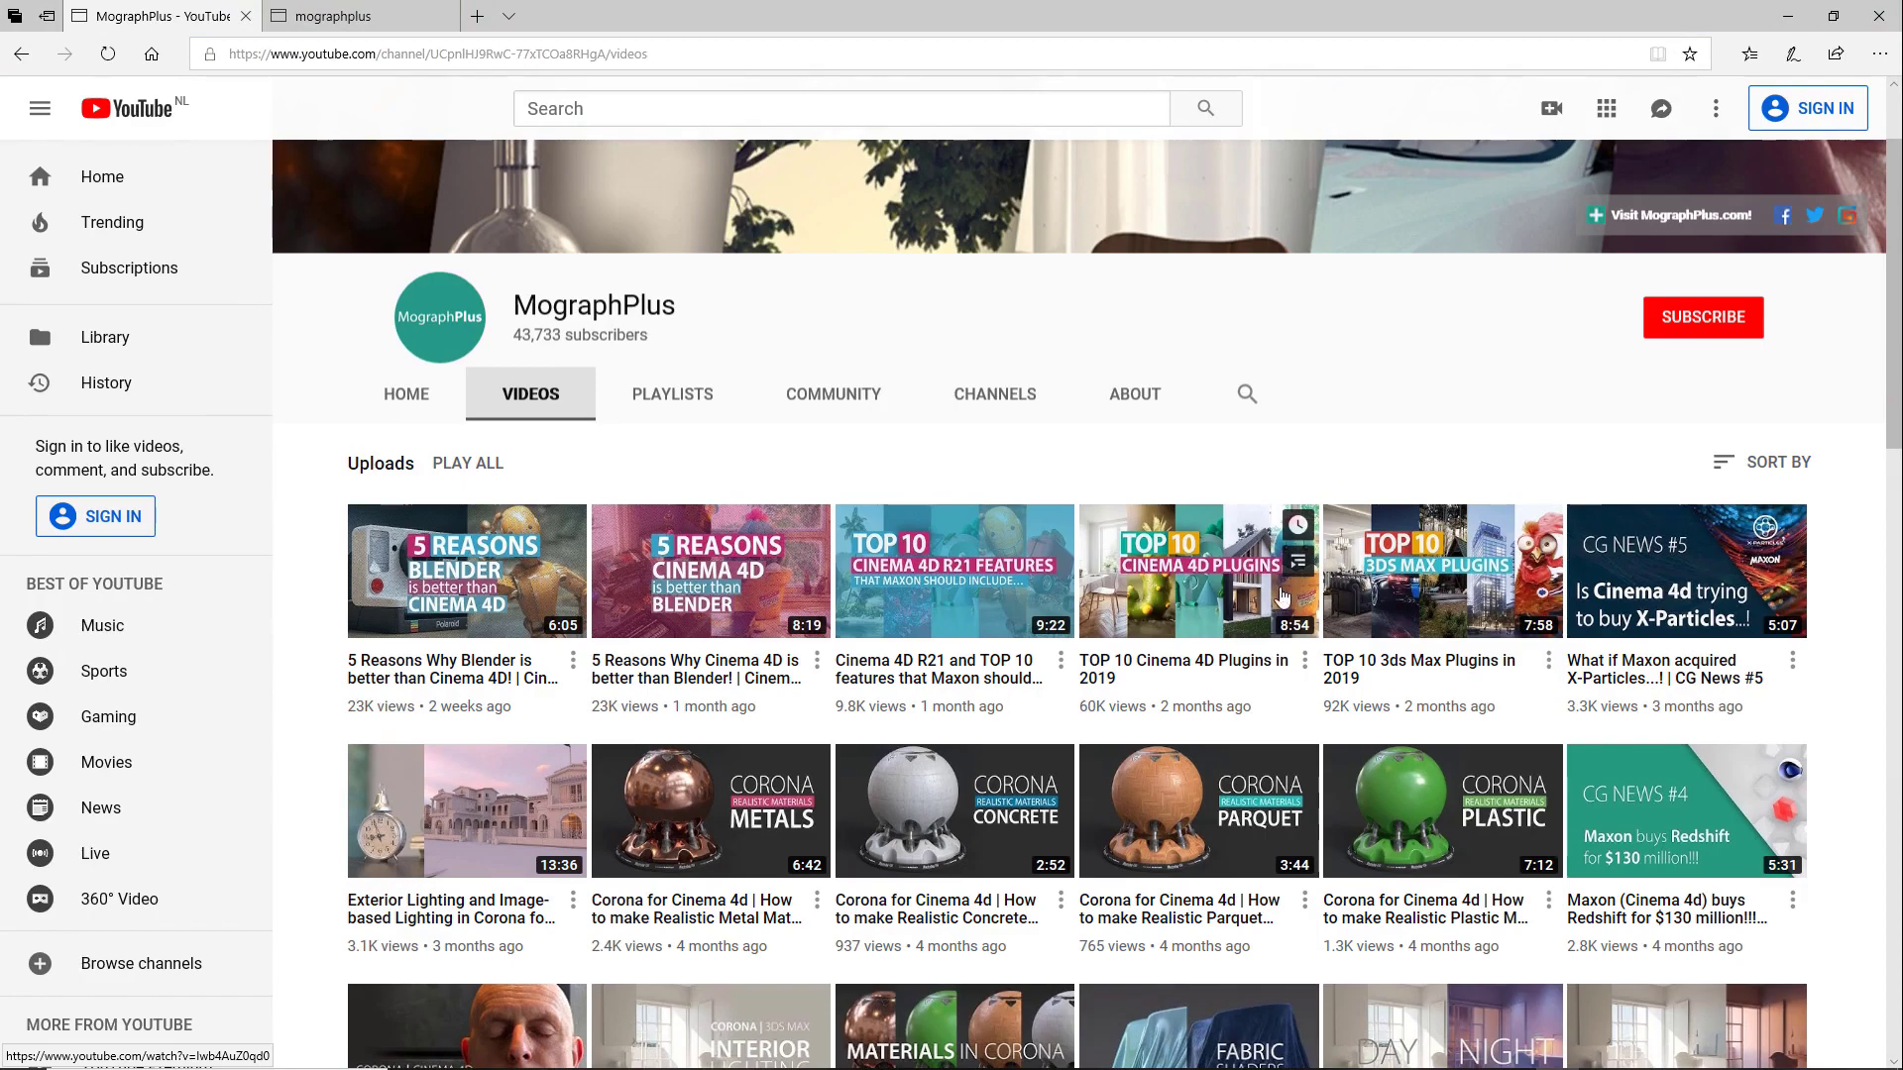